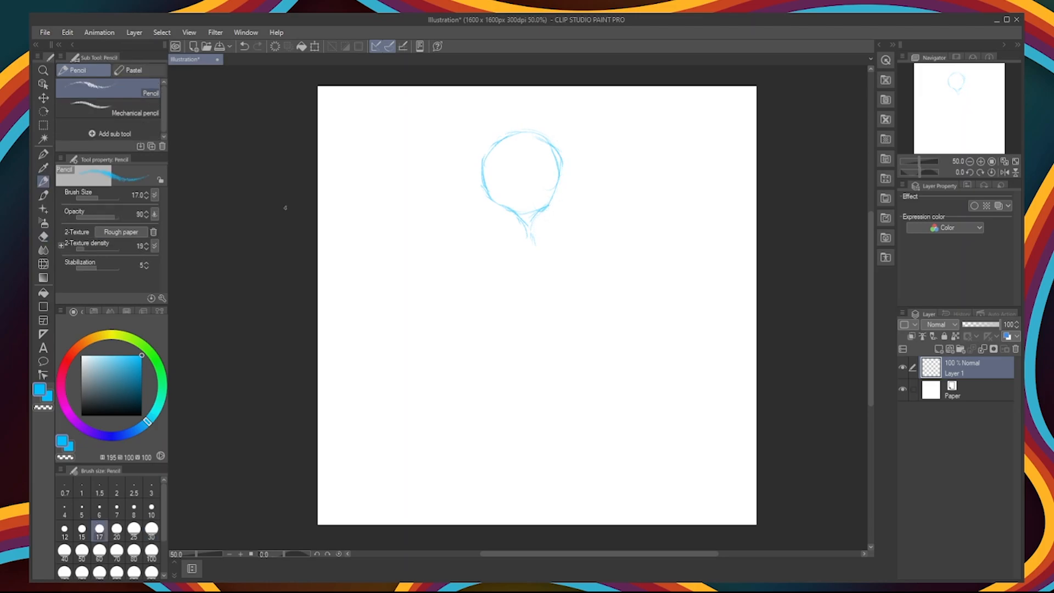
Step: Sketch an arm hanging straight down from the shoulder and clean up the lines around the neck
{"action": "left_click_drag", "start_coordinate": [548, 249], "coordinate": [568, 346]}
{"action": "left_click_drag", "start_coordinate": [567, 345], "coordinate": [553, 246]}
{"action": "key", "text": "e"}
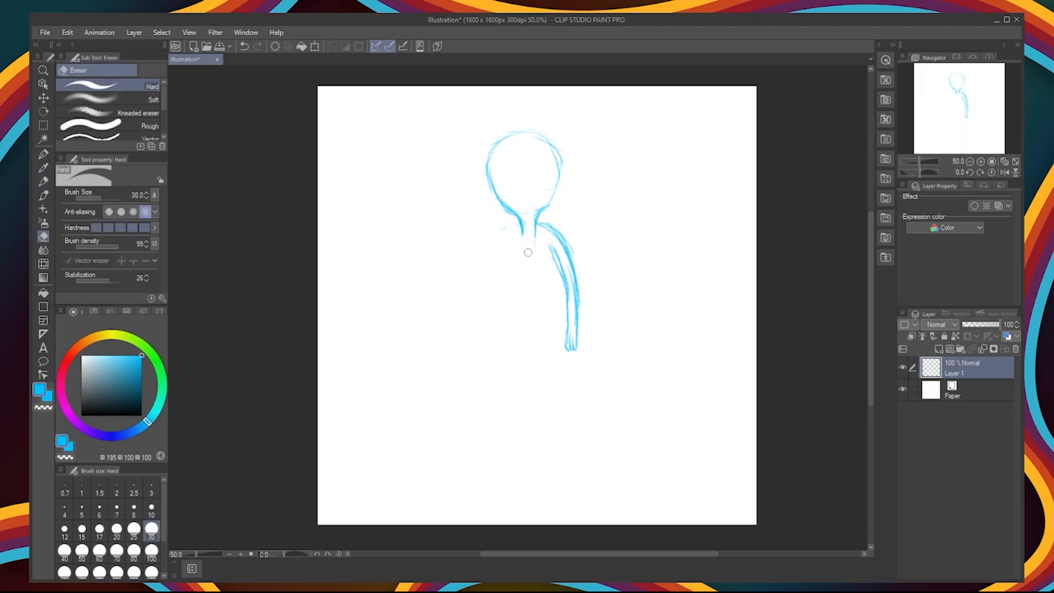
{"action": "left_click", "coordinate": [44, 181]}
{"action": "left_click_drag", "start_coordinate": [453, 172], "coordinate": [437, 165]}
{"action": "left_click_drag", "start_coordinate": [438, 170], "coordinate": [461, 250]}
{"action": "key", "text": "ctrl+z"}
{"action": "key", "text": "ctrl+z"}
{"action": "key", "text": "ctrl+z"}
{"action": "key", "text": "ctrl+z"}
{"action": "key", "text": "ctrl+z"}
Step: Sketch the other arm bent upward from the shoulder in a wave, with a small fingered hand beside the head
{"action": "mouse_move", "coordinate": [519, 225]}
{"action": "left_mouse_down"}
{"action": "mouse_move", "coordinate": [452, 163]}
{"action": "mouse_move", "coordinate": [437, 169]}
{"action": "left_mouse_up"}
{"action": "left_click_drag", "start_coordinate": [437, 171], "coordinate": [457, 240]}
{"action": "mouse_move", "coordinate": [520, 231]}
{"action": "left_mouse_down"}
{"action": "mouse_move", "coordinate": [500, 240]}
{"action": "mouse_move", "coordinate": [439, 174]}
{"action": "left_mouse_up"}
Step: Firm up the head circle and sketch a larger rounded hood outline around it
{"action": "mouse_move", "coordinate": [452, 177]}
{"action": "left_mouse_down"}
{"action": "mouse_move", "coordinate": [451, 215]}
{"action": "mouse_move", "coordinate": [539, 211]}
{"action": "left_mouse_up"}
{"action": "left_click_drag", "start_coordinate": [494, 141], "coordinate": [511, 219]}
{"action": "left_click_drag", "start_coordinate": [475, 159], "coordinate": [573, 200]}
{"action": "left_click_drag", "start_coordinate": [572, 151], "coordinate": [539, 220]}
{"action": "left_click_drag", "start_coordinate": [489, 164], "coordinate": [524, 137]}
{"action": "left_click_drag", "start_coordinate": [520, 137], "coordinate": [547, 207]}
Step: Sketch two round frog eyes on top of the hood and put a pupil dot in each
{"action": "mouse_move", "coordinate": [496, 123]}
{"action": "left_mouse_down"}
{"action": "mouse_move", "coordinate": [473, 158]}
{"action": "mouse_move", "coordinate": [457, 149]}
{"action": "left_mouse_up"}
{"action": "left_click_drag", "start_coordinate": [543, 118], "coordinate": [574, 145]}
{"action": "mouse_move", "coordinate": [455, 138]}
{"action": "left_mouse_down"}
{"action": "mouse_move", "coordinate": [495, 124]}
{"action": "mouse_move", "coordinate": [473, 154]}
{"action": "left_mouse_up"}
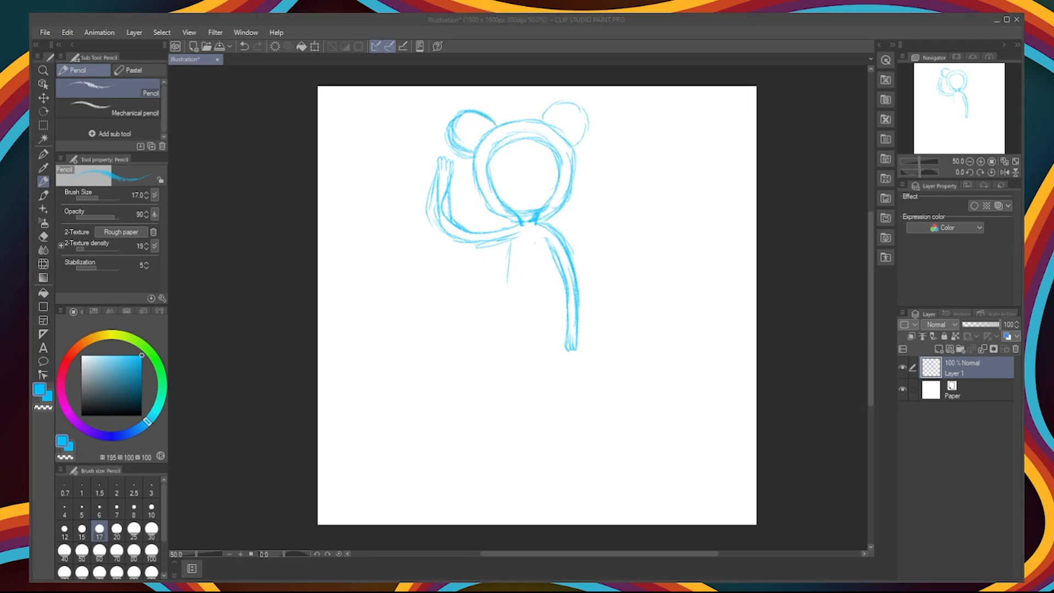
{"action": "left_click", "coordinate": [466, 126]}
{"action": "left_click", "coordinate": [568, 119]}
Step: Sketch the face with oval eyes and an open smile, plus swept bangs and hair flicking out of the hood
{"action": "mouse_move", "coordinate": [535, 145]}
{"action": "left_mouse_down"}
{"action": "mouse_move", "coordinate": [507, 152]}
{"action": "mouse_move", "coordinate": [476, 211]}
{"action": "left_mouse_up"}
{"action": "left_click_drag", "start_coordinate": [486, 152], "coordinate": [461, 195]}
{"action": "left_click_drag", "start_coordinate": [485, 192], "coordinate": [457, 207]}
{"action": "left_click_drag", "start_coordinate": [505, 176], "coordinate": [456, 208]}
{"action": "left_click_drag", "start_coordinate": [534, 146], "coordinate": [555, 166]}
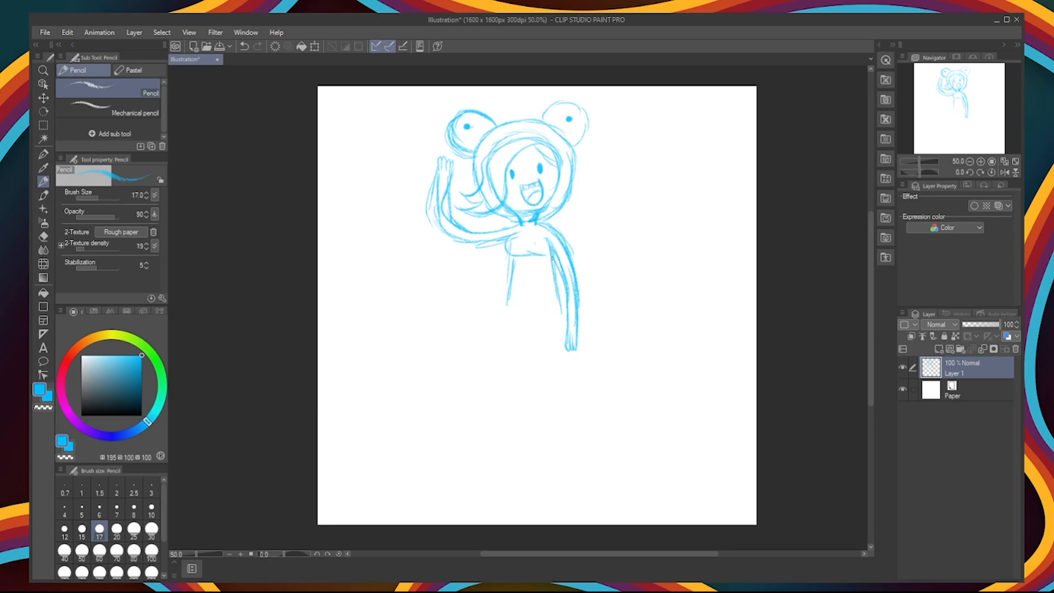
Step: Sketch the outer lines of the torso and legs and erase the excess length at the bottom
{"action": "left_click_drag", "start_coordinate": [513, 259], "coordinate": [509, 318]}
{"action": "left_click_drag", "start_coordinate": [551, 256], "coordinate": [559, 334]}
{"action": "left_click_drag", "start_coordinate": [513, 258], "coordinate": [503, 443]}
{"action": "mouse_move", "coordinate": [551, 256]}
{"action": "left_mouse_down"}
{"action": "mouse_move", "coordinate": [559, 375]}
{"action": "mouse_move", "coordinate": [506, 397]}
{"action": "left_mouse_up"}
{"action": "key", "text": "e"}
{"action": "left_click_drag", "start_coordinate": [561, 395], "coordinate": [563, 447]}
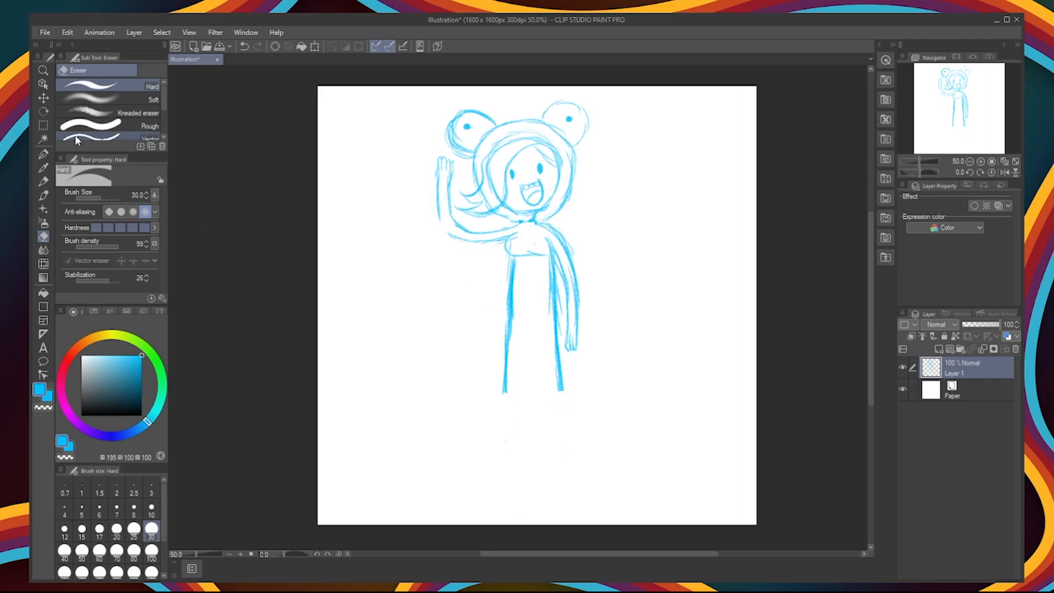
Step: Erase the hanging arm together with the chest and shoulder lines beside it
{"action": "key", "text": "p"}
{"action": "key", "text": "e"}
{"action": "mouse_move", "coordinate": [551, 228]}
{"action": "left_mouse_down"}
{"action": "mouse_move", "coordinate": [591, 279]}
{"action": "mouse_move", "coordinate": [573, 351]}
{"action": "left_mouse_up"}
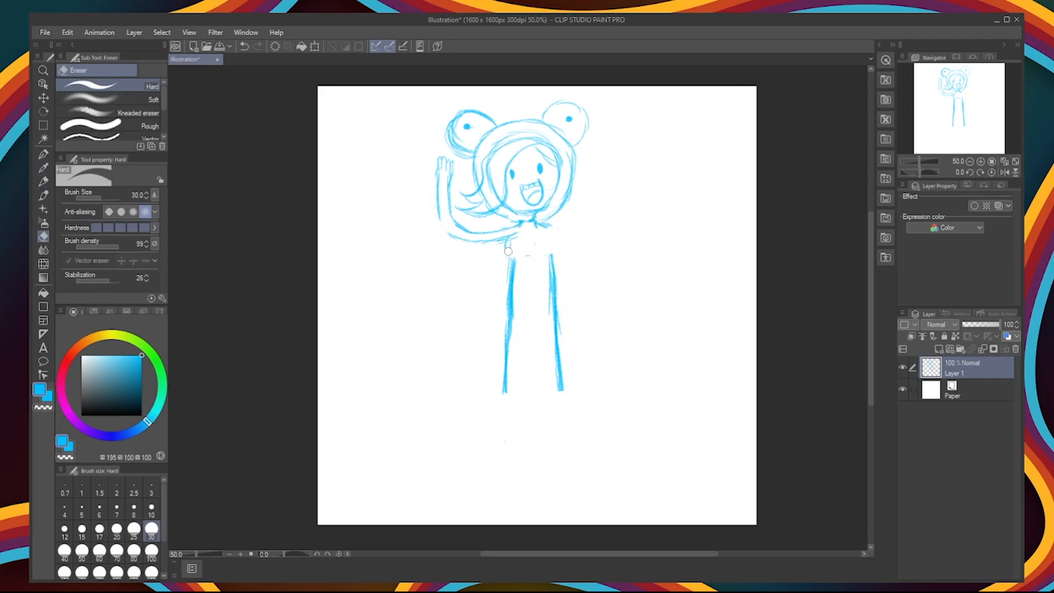
{"action": "left_click_drag", "start_coordinate": [515, 236], "coordinate": [506, 256]}
Step: Sketch a bent arm with the hand resting on the hip and erase the lines overlapping the torso
{"action": "key", "text": "p"}
{"action": "left_click_drag", "start_coordinate": [541, 222], "coordinate": [591, 274]}
{"action": "left_click_drag", "start_coordinate": [592, 277], "coordinate": [558, 302]}
{"action": "left_click_drag", "start_coordinate": [546, 232], "coordinate": [580, 271]}
{"action": "left_click_drag", "start_coordinate": [582, 272], "coordinate": [557, 294]}
{"action": "key", "text": "e"}
{"action": "mouse_move", "coordinate": [548, 236]}
{"action": "left_mouse_down"}
{"action": "mouse_move", "coordinate": [577, 257]}
{"action": "mouse_move", "coordinate": [516, 259]}
{"action": "mouse_move", "coordinate": [553, 292]}
{"action": "left_mouse_up"}
Step: Sketch the waistline, the inner leg lines and two small feet
{"action": "key", "text": "p"}
{"action": "left_click", "coordinate": [43, 236]}
{"action": "left_click", "coordinate": [43, 182]}
{"action": "left_click_drag", "start_coordinate": [514, 305], "coordinate": [550, 306]}
{"action": "left_click", "coordinate": [44, 236]}
{"action": "left_click", "coordinate": [43, 182]}
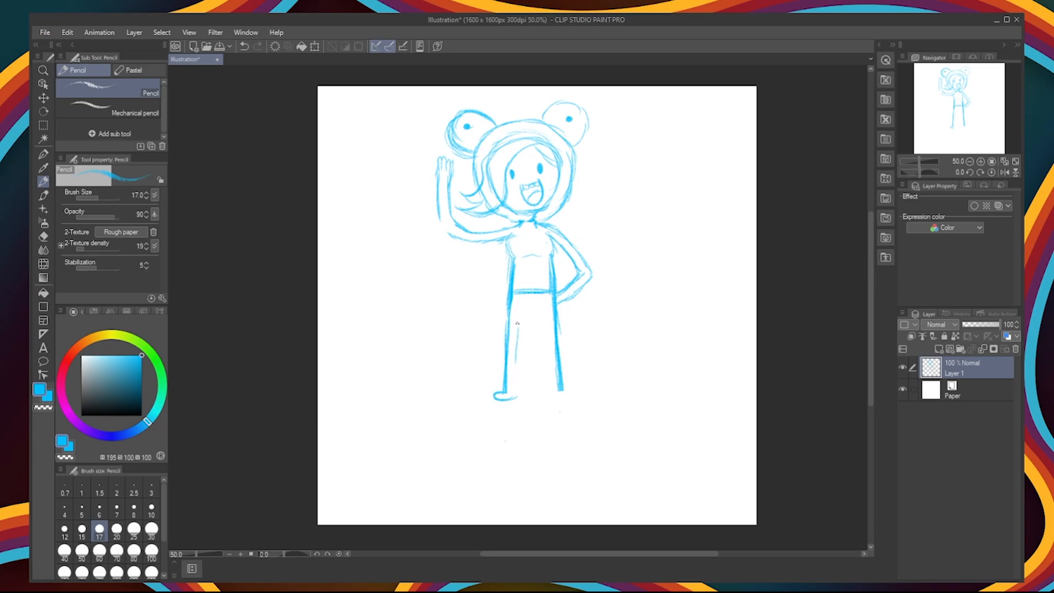
{"action": "mouse_move", "coordinate": [549, 387]}
{"action": "left_mouse_down"}
{"action": "mouse_move", "coordinate": [546, 330]}
{"action": "mouse_move", "coordinate": [517, 317]}
{"action": "left_mouse_up"}
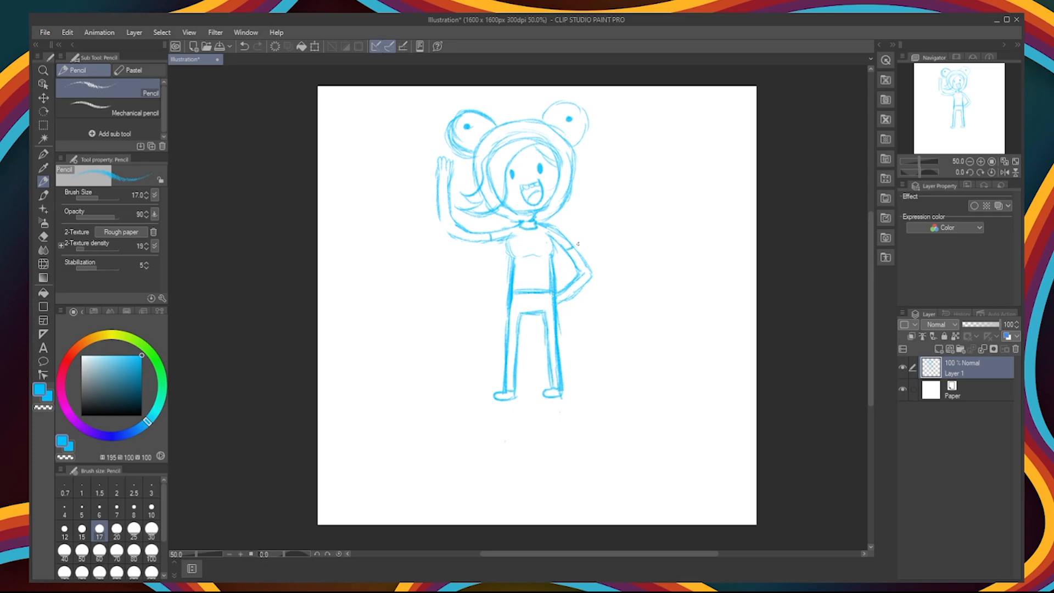
Step: Rework the outline of the raised arm and erase the stray lines around its hand
{"action": "left_click_drag", "start_coordinate": [440, 210], "coordinate": [454, 236]}
{"action": "left_click_drag", "start_coordinate": [448, 189], "coordinate": [461, 229]}
{"action": "left_click", "coordinate": [43, 236]}
{"action": "mouse_move", "coordinate": [449, 160]}
{"action": "left_mouse_down"}
{"action": "mouse_move", "coordinate": [435, 187]}
{"action": "mouse_move", "coordinate": [451, 188]}
{"action": "left_mouse_up"}
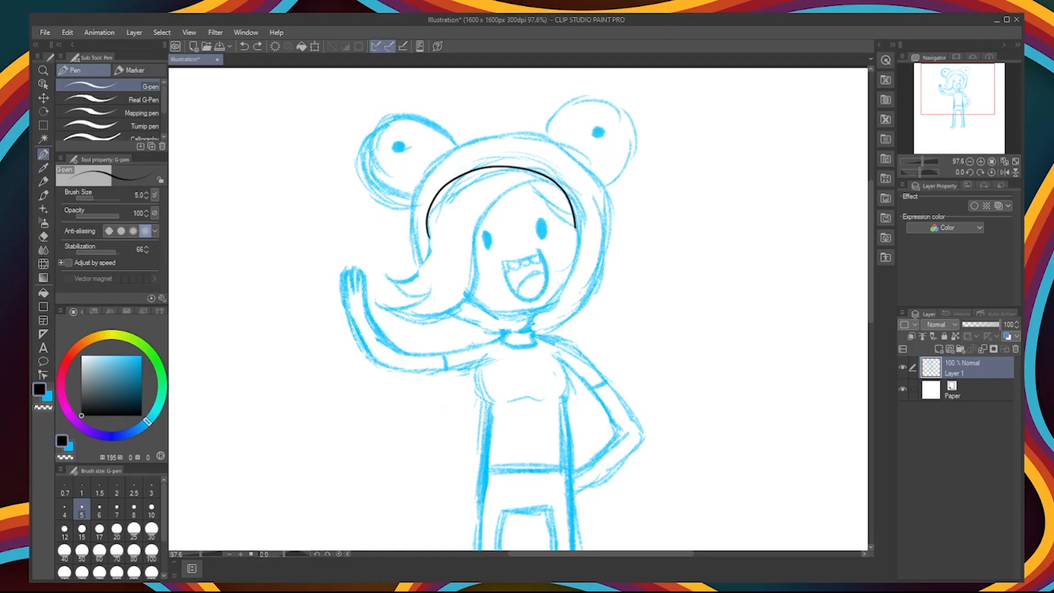
{"action": "left_click_drag", "start_coordinate": [488, 172], "coordinate": [467, 299]}
{"action": "key", "text": "ctrl+z"}
{"action": "mouse_move", "coordinate": [557, 175]}
{"action": "left_mouse_down"}
{"action": "mouse_move", "coordinate": [469, 297]}
{"action": "mouse_move", "coordinate": [476, 273]}
{"action": "left_mouse_up"}
{"action": "key", "text": "e"}
{"action": "left_click_drag", "start_coordinate": [476, 274], "coordinate": [438, 240]}
{"action": "key", "text": "p"}
{"action": "left_click_drag", "start_coordinate": [535, 184], "coordinate": [580, 232]}
{"action": "key", "text": "ctrl+z"}
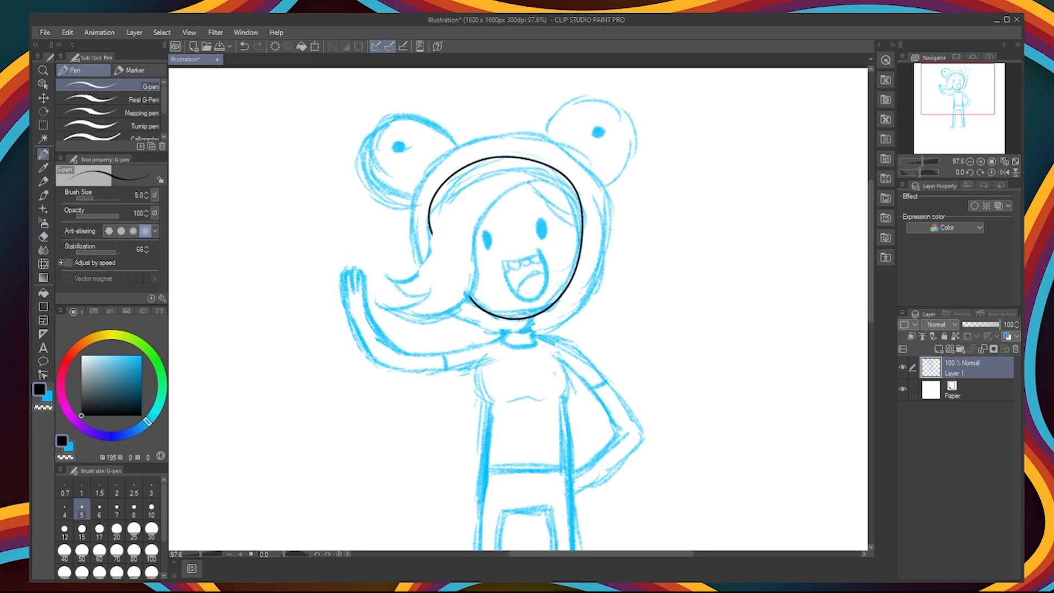
{"action": "left_click_drag", "start_coordinate": [569, 180], "coordinate": [377, 302]}
{"action": "key", "text": "ctrl+z"}
{"action": "mouse_move", "coordinate": [378, 302]}
{"action": "left_mouse_down"}
{"action": "mouse_move", "coordinate": [457, 310]}
{"action": "mouse_move", "coordinate": [430, 241]}
{"action": "mouse_move", "coordinate": [485, 224]}
{"action": "mouse_move", "coordinate": [460, 303]}
{"action": "left_mouse_up"}
{"action": "key", "text": "ctrl+z"}
{"action": "key", "text": "ctrl+z"}
{"action": "key", "text": "ctrl+z"}
{"action": "key", "text": "ctrl+z"}
{"action": "key", "text": "ctrl+z"}
{"action": "key", "text": "ctrl+z"}
{"action": "left_click_drag", "start_coordinate": [537, 193], "coordinate": [579, 226]}
{"action": "mouse_move", "coordinate": [553, 187]}
{"action": "left_mouse_down"}
{"action": "mouse_move", "coordinate": [370, 298]}
{"action": "mouse_move", "coordinate": [389, 289]}
{"action": "left_mouse_up"}
{"action": "key", "text": "ctrl+z"}
{"action": "mouse_move", "coordinate": [390, 290]}
{"action": "left_mouse_down"}
{"action": "mouse_move", "coordinate": [432, 287]}
{"action": "mouse_move", "coordinate": [371, 297]}
{"action": "left_mouse_up"}
{"action": "left_click_drag", "start_coordinate": [371, 297], "coordinate": [395, 318]}
{"action": "key", "text": "e"}
Step: Add a new layer above the sketch and ink the face outline in black with the G-pen
{"action": "key", "text": "ctrl+z"}
{"action": "key", "text": "ctrl+z"}
{"action": "key", "text": "ctrl+z"}
{"action": "key", "text": "ctrl+z"}
{"action": "key", "text": "ctrl+z"}
{"action": "key", "text": "ctrl+z"}
{"action": "key", "text": "ctrl+z"}
{"action": "key", "text": "ctrl+shift+n"}
{"action": "key", "text": "p"}
{"action": "left_click_drag", "start_coordinate": [557, 175], "coordinate": [470, 297]}
{"action": "key", "text": "ctrl+z"}
{"action": "left_click_drag", "start_coordinate": [386, 275], "coordinate": [425, 263]}
{"action": "left_click_drag", "start_coordinate": [467, 294], "coordinate": [445, 209]}
Step: Ink the swept hair with its flicked ends and the bangs, erasing overlapping line ends
{"action": "key", "text": "e"}
{"action": "mouse_move", "coordinate": [477, 184]}
{"action": "left_mouse_down"}
{"action": "mouse_move", "coordinate": [376, 264]}
{"action": "mouse_move", "coordinate": [371, 295]}
{"action": "left_mouse_up"}
{"action": "key", "text": "p"}
{"action": "mouse_move", "coordinate": [371, 294]}
{"action": "left_mouse_down"}
{"action": "mouse_move", "coordinate": [564, 176]}
{"action": "mouse_move", "coordinate": [579, 220]}
{"action": "left_mouse_up"}
{"action": "key", "text": "e"}
{"action": "key", "text": "p"}
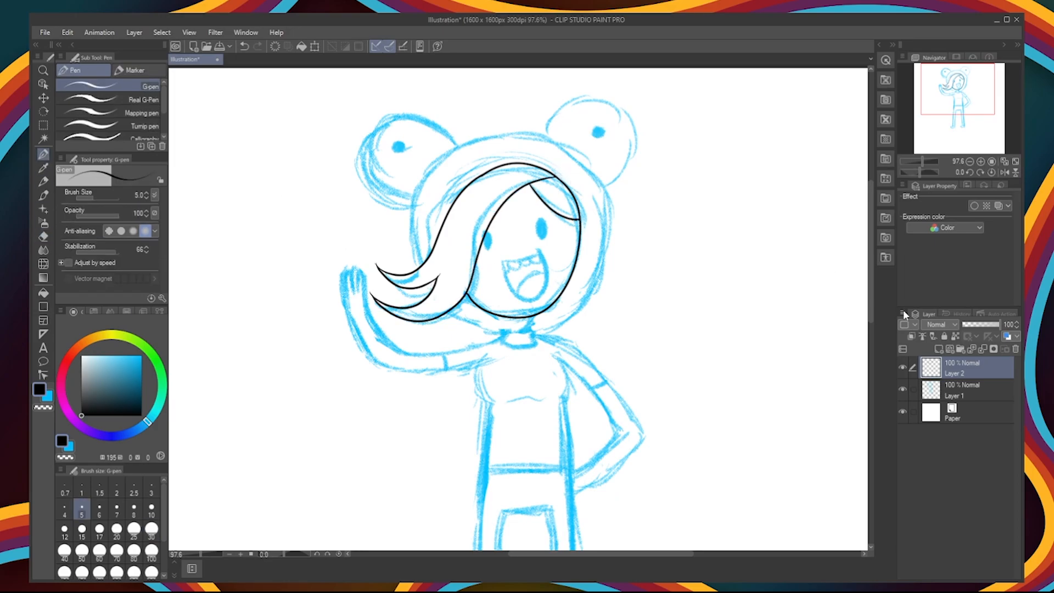
Step: Add another layer, ink the hood's outline around the head and erase everything but its right half
{"action": "left_click", "coordinate": [938, 349]}
{"action": "left_click_drag", "start_coordinate": [423, 261], "coordinate": [463, 315]}
{"action": "key", "text": "ctrl+z"}
{"action": "key", "text": "ctrl+z"}
{"action": "left_click_drag", "start_coordinate": [418, 274], "coordinate": [455, 313]}
{"action": "key", "text": "e"}
{"action": "mouse_move", "coordinate": [453, 145]}
{"action": "left_mouse_down"}
{"action": "mouse_move", "coordinate": [414, 285]}
{"action": "mouse_move", "coordinate": [492, 132]}
{"action": "left_mouse_up"}
{"action": "left_click_drag", "start_coordinate": [445, 305], "coordinate": [509, 333]}
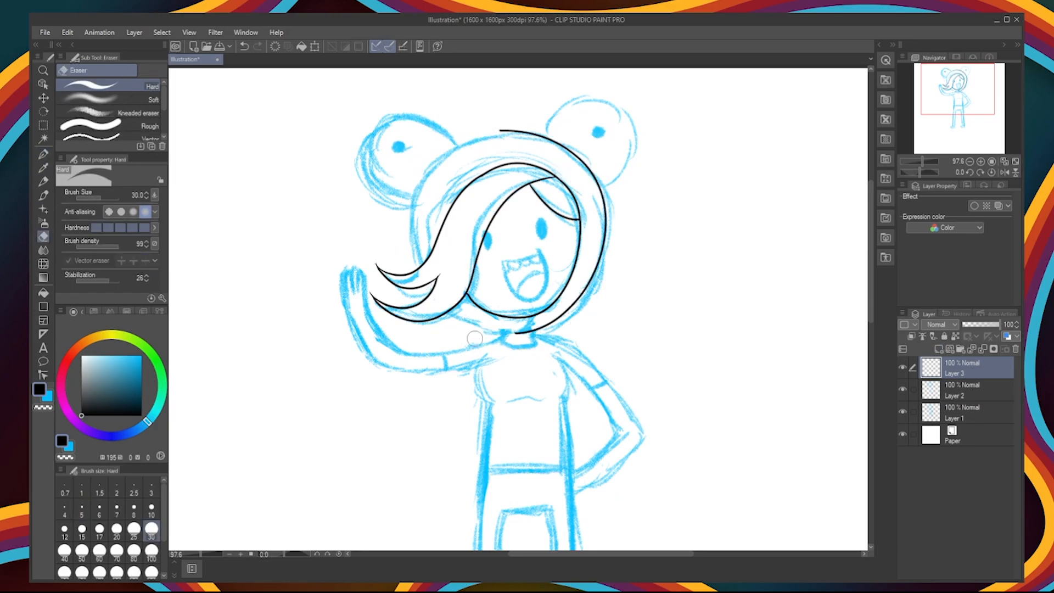
Step: Duplicate the half hood outline, flip the copy horizontally and align it to complete the hood's left side
{"action": "key", "text": "ctrl+c"}
{"action": "key", "text": "ctrl+v"}
{"action": "key", "text": "ctrl+t"}
{"action": "left_click", "coordinate": [73, 193]}
{"action": "left_click_drag", "start_coordinate": [502, 230], "coordinate": [511, 230]}
{"action": "key", "text": "Return"}
{"action": "key", "text": "k"}
{"action": "key", "text": "Up"}
Step: Erase the parts of the copied hood outline that cross the hair
{"action": "key", "text": "e"}
{"action": "left_click", "coordinate": [961, 391]}
{"action": "left_click", "coordinate": [961, 412]}
{"action": "key", "text": "ctrl+z"}
{"action": "left_click", "coordinate": [961, 369]}
{"action": "left_click_drag", "start_coordinate": [430, 269], "coordinate": [447, 300]}
Step: Add a new layer and ink the right-hand frog eye on the hood with a filled oval pupil
{"action": "left_click", "coordinate": [939, 349]}
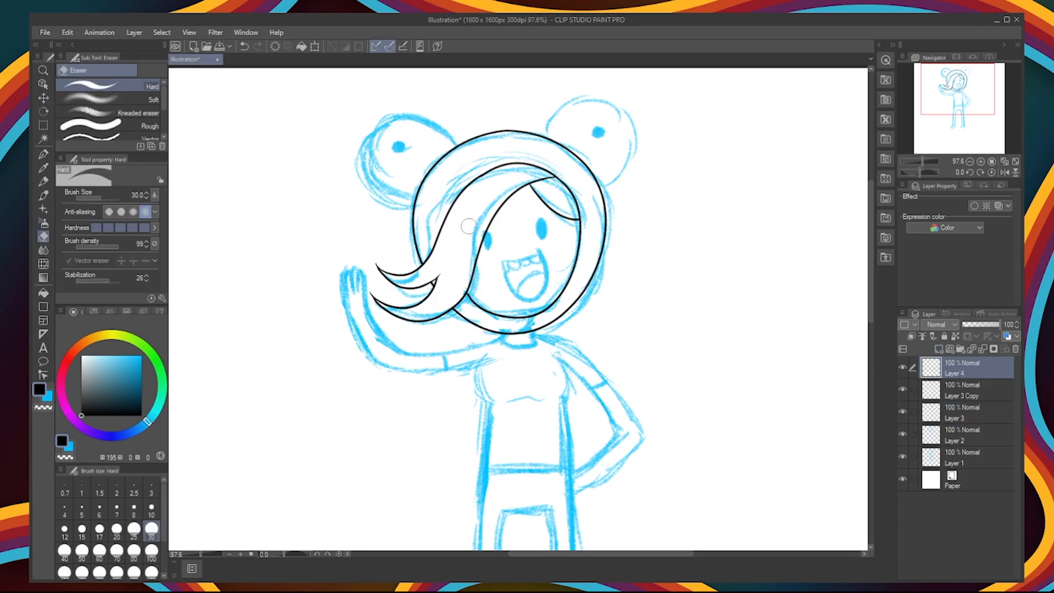
{"action": "key", "text": "p"}
{"action": "left_click_drag", "start_coordinate": [534, 133], "coordinate": [621, 167]}
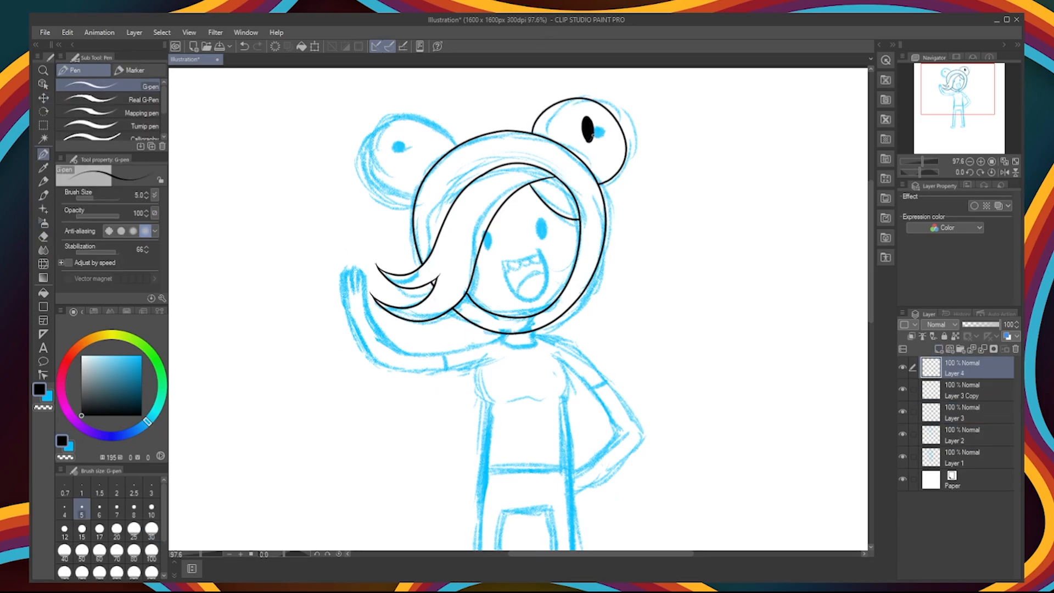
Step: Duplicate the inked frog eye, flip the copy horizontally and place it on the hood's upper left
{"action": "left_click", "coordinate": [44, 125]}
{"action": "left_click", "coordinate": [44, 98]}
{"action": "left_click_drag", "start_coordinate": [571, 109], "coordinate": [432, 147]}
{"action": "key", "text": "m"}
{"action": "key", "text": "ctrl+d"}
{"action": "key", "text": "ctrl+c"}
{"action": "key", "text": "ctrl+v"}
{"action": "key", "text": "ctrl+t"}
{"action": "left_click", "coordinate": [94, 195]}
{"action": "left_click_drag", "start_coordinate": [426, 89], "coordinate": [423, 90]}
{"action": "left_click", "coordinate": [44, 98]}
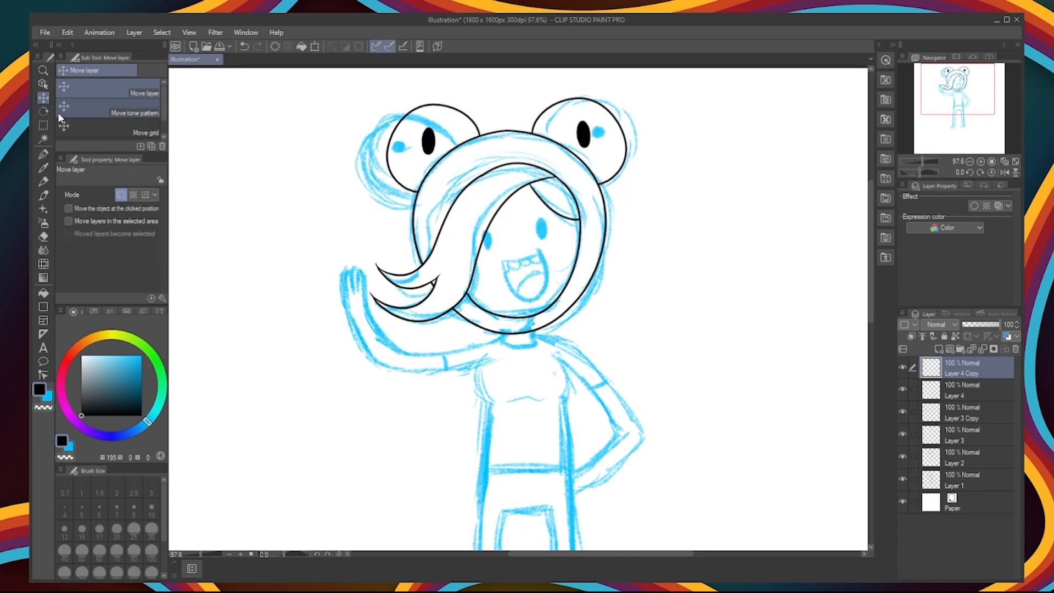
Step: Add a new layer and ink the right-hand eye of the face as a filled oval
{"action": "left_click", "coordinate": [939, 349]}
{"action": "left_click_drag", "start_coordinate": [872, 258], "coordinate": [875, 268]}
{"action": "key", "text": "p"}
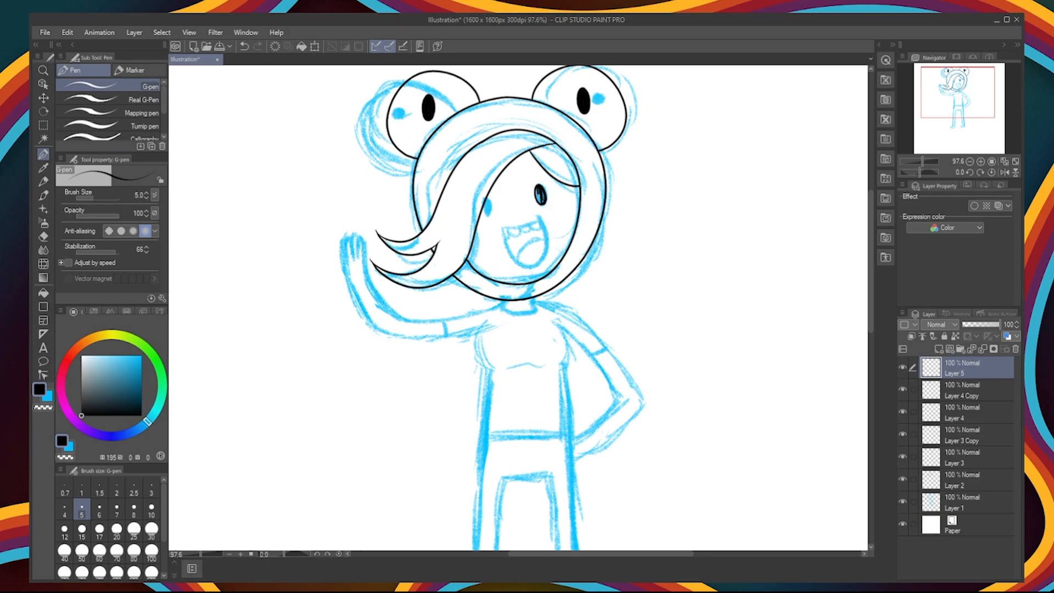
Step: Duplicate the inked face eye and place the copy over the sketched left-hand eye beside the hair
{"action": "key", "text": "ctrl+c"}
{"action": "key", "text": "ctrl+v"}
{"action": "key", "text": "ctrl+v"}
{"action": "key", "text": "ctrl+t"}
{"action": "mouse_move", "coordinate": [540, 195]}
{"action": "left_mouse_down"}
{"action": "mouse_move", "coordinate": [480, 214]}
{"action": "mouse_move", "coordinate": [502, 227]}
{"action": "left_mouse_up"}
{"action": "key", "text": "Return"}
Step: Add a new layer and ink the open smiling mouth with its tongue
{"action": "left_click", "coordinate": [44, 237]}
{"action": "left_click", "coordinate": [43, 154]}
{"action": "left_click", "coordinate": [938, 349]}
{"action": "key", "text": "ctrl+z"}
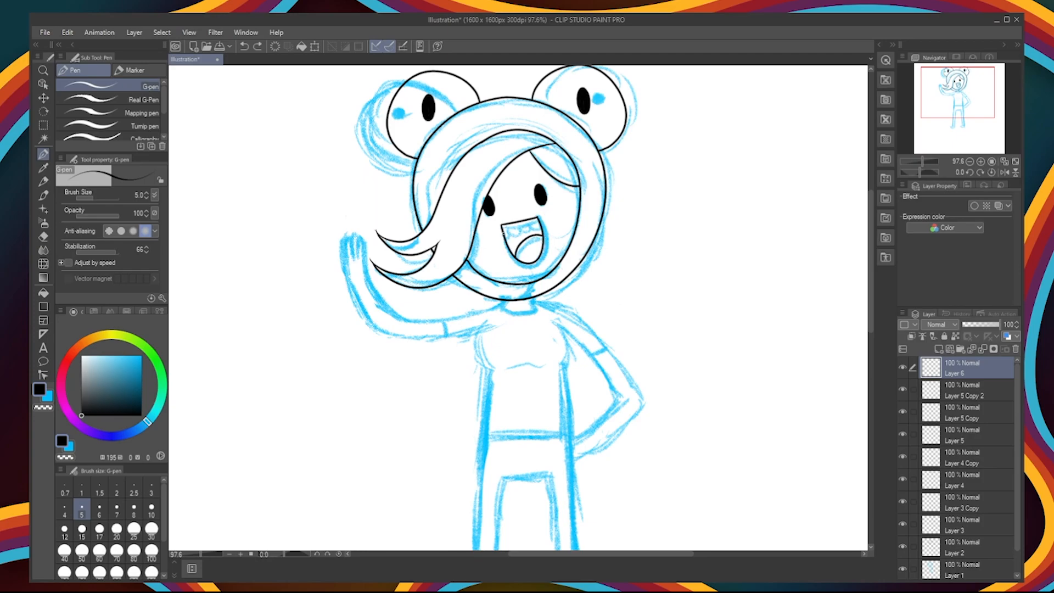
Step: Add a new layer and ink the neck, the raised arm with its fingered hand, and the torso's left edge
{"action": "left_click", "coordinate": [939, 349]}
{"action": "left_click_drag", "start_coordinate": [510, 301], "coordinate": [363, 239]}
{"action": "mouse_move", "coordinate": [349, 242]}
{"action": "left_mouse_down"}
{"action": "mouse_move", "coordinate": [409, 332]}
{"action": "mouse_move", "coordinate": [488, 318]}
{"action": "mouse_move", "coordinate": [482, 442]}
{"action": "left_mouse_up"}
Step: Ink the left-hand leg from the waist down, including its inner line and foot
{"action": "scroll", "coordinate": [518, 307], "scroll_direction": "down", "scroll_amount": 5}
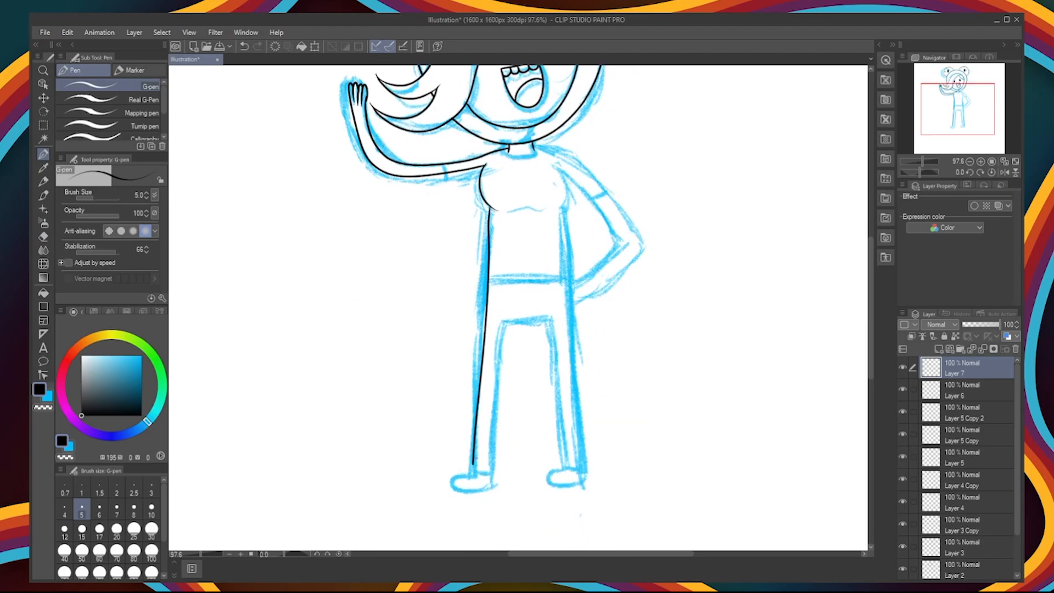
{"action": "mouse_move", "coordinate": [491, 211]}
{"action": "left_mouse_down"}
{"action": "mouse_move", "coordinate": [470, 473]}
{"action": "mouse_move", "coordinate": [489, 482]}
{"action": "left_mouse_up"}
{"action": "left_click_drag", "start_coordinate": [485, 401], "coordinate": [482, 485]}
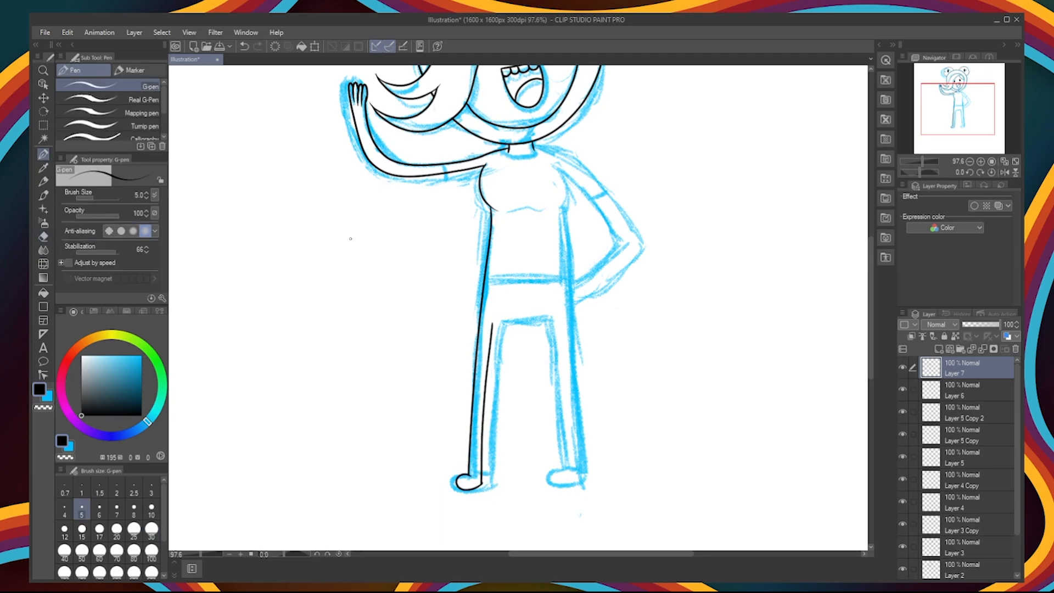
Step: Duplicate the inked left-hand leg and place the copy over the sketched right-hand leg
{"action": "left_click", "coordinate": [44, 125]}
{"action": "left_click_drag", "start_coordinate": [451, 205], "coordinate": [511, 497]}
{"action": "key", "text": "ctrl+c"}
{"action": "key", "text": "ctrl+v"}
{"action": "key", "text": "ctrl+t"}
{"action": "left_click_drag", "start_coordinate": [481, 329], "coordinate": [556, 330]}
{"action": "left_click_drag", "start_coordinate": [600, 241], "coordinate": [587, 237]}
{"action": "key", "text": "Return"}
{"action": "left_click", "coordinate": [43, 237]}
Step: Add a new layer and ink the torso's right-hand edge from the chest down to the leg
{"action": "left_click_drag", "start_coordinate": [548, 205], "coordinate": [555, 317]}
{"action": "left_click", "coordinate": [43, 98]}
{"action": "key", "text": "p"}
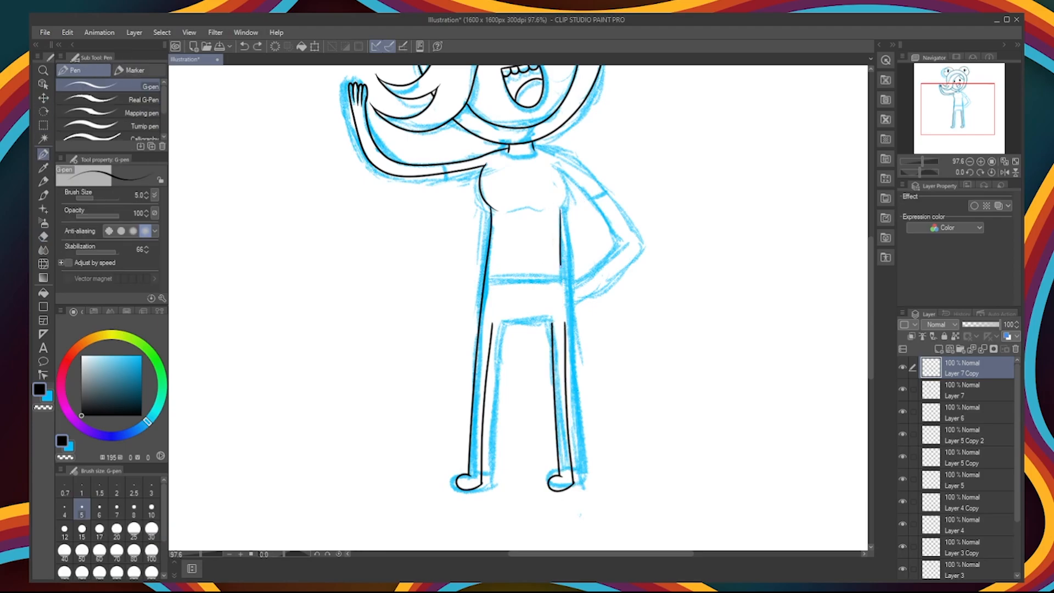
{"action": "key", "text": "ctrl+z"}
{"action": "key", "text": "ctrl+shift+n"}
{"action": "left_click_drag", "start_coordinate": [560, 209], "coordinate": [568, 365]}
{"action": "key", "text": "e"}
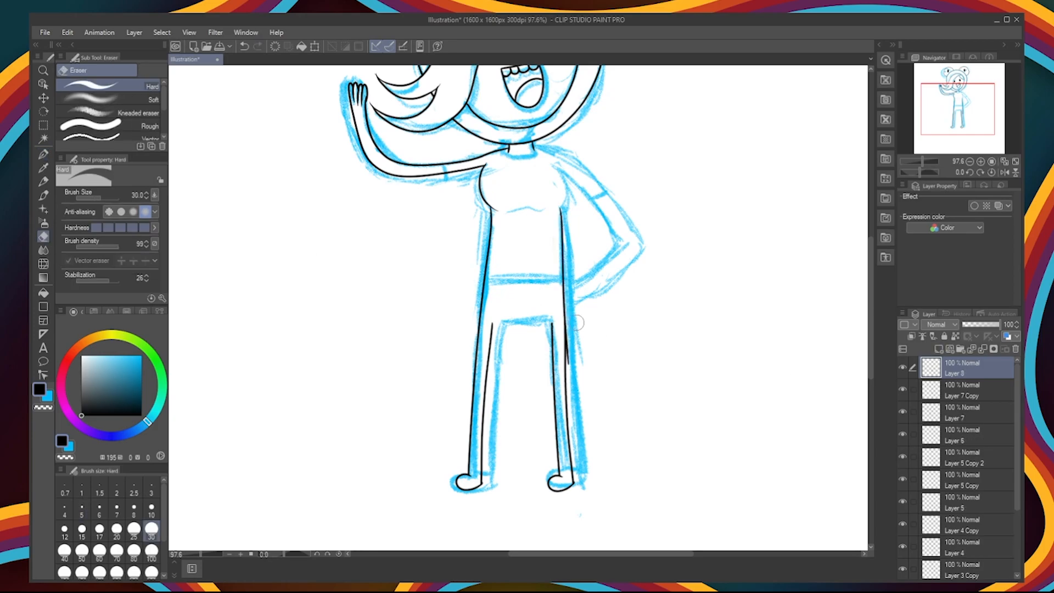
{"action": "key", "text": "p"}
Step: Add a new layer and ink the chest's right-hand curve and the line joining the inner legs
{"action": "key", "text": "ctrl+shift+n"}
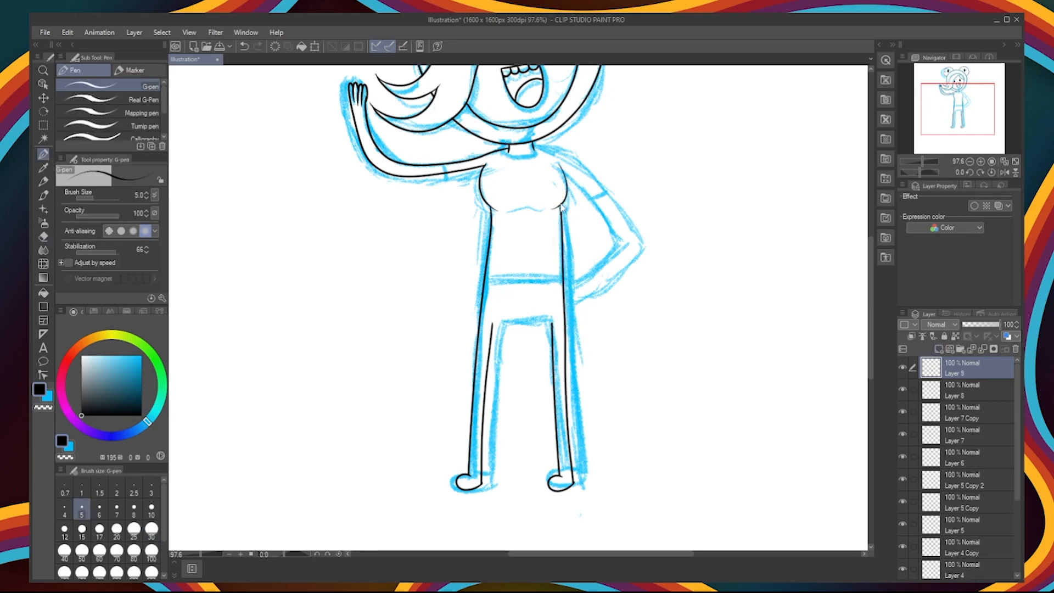
{"action": "left_click_drag", "start_coordinate": [493, 323], "coordinate": [552, 324]}
{"action": "key", "text": "ctrl+z"}
Step: Ink the outer and inner lines of the bent arm resting on the hip, adding new layers for the lineart
{"action": "mouse_move", "coordinate": [535, 146]}
{"action": "left_mouse_down"}
{"action": "mouse_move", "coordinate": [617, 209]}
{"action": "mouse_move", "coordinate": [572, 307]}
{"action": "left_mouse_up"}
{"action": "key", "text": "ctrl+z"}
{"action": "mouse_move", "coordinate": [535, 145]}
{"action": "left_mouse_down"}
{"action": "mouse_move", "coordinate": [609, 216]}
{"action": "mouse_move", "coordinate": [566, 284]}
{"action": "left_mouse_up"}
{"action": "key", "text": "ctrl+z"}
{"action": "left_click_drag", "start_coordinate": [559, 164], "coordinate": [543, 293]}
{"action": "left_click", "coordinate": [43, 236]}
{"action": "key", "text": "ctrl+z"}
{"action": "left_click", "coordinate": [938, 349]}
{"action": "left_click", "coordinate": [43, 154]}
{"action": "left_click_drag", "start_coordinate": [559, 165], "coordinate": [542, 288]}
{"action": "left_click", "coordinate": [43, 236]}
{"action": "left_click", "coordinate": [43, 97]}
{"action": "key", "text": "p"}
{"action": "key", "text": "ctrl+shift+n"}
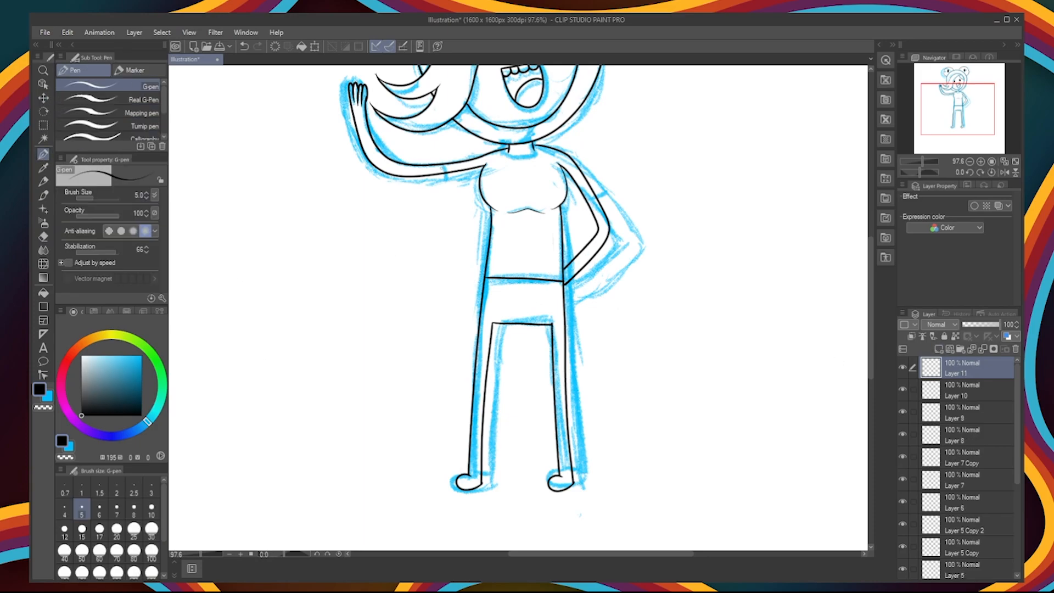
Step: Hide the blue sketch layer and combine the inked lineart on one layer for filling
{"action": "scroll", "coordinate": [490, 415], "scroll_direction": "down", "scroll_amount": 2}
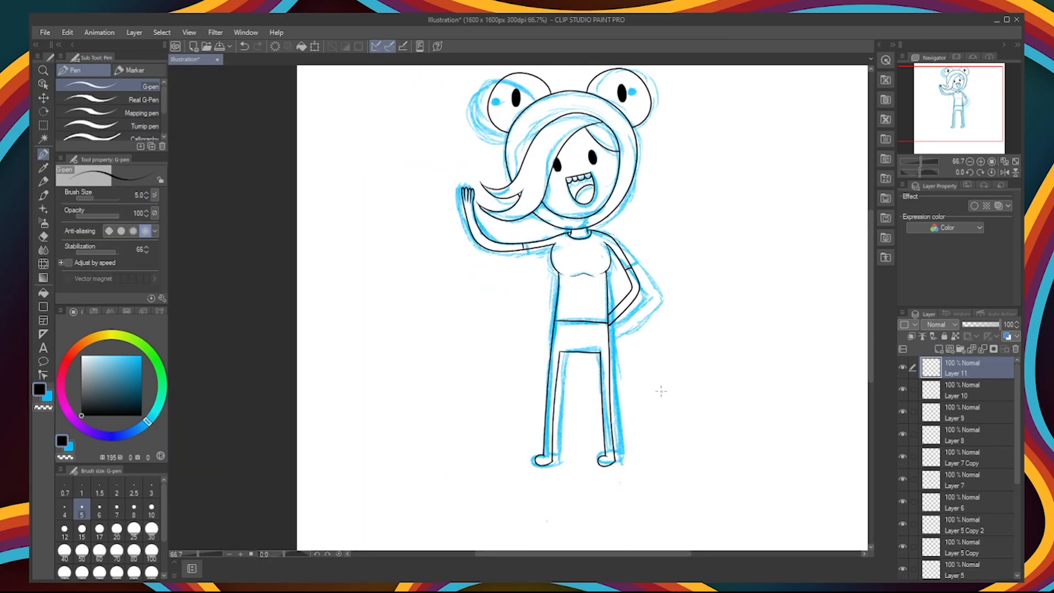
{"action": "left_click", "coordinate": [136, 429]}
{"action": "left_click", "coordinate": [141, 365]}
{"action": "left_click", "coordinate": [44, 293]}
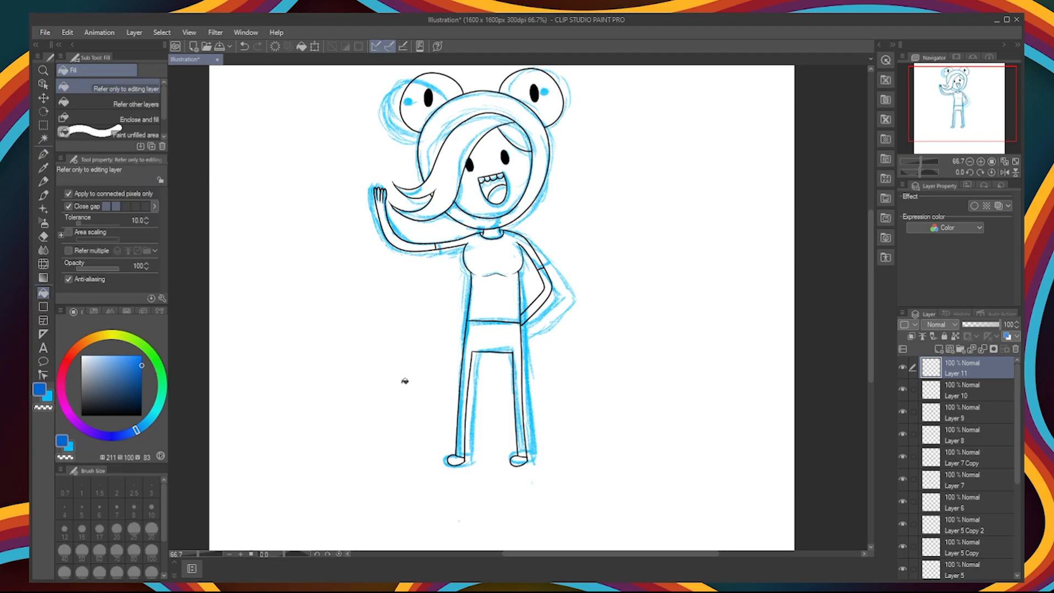
{"action": "scroll", "coordinate": [964, 511], "scroll_direction": "down", "scroll_amount": 10}
{"action": "left_click", "coordinate": [903, 545]}
{"action": "left_click", "coordinate": [964, 367], "text": "shift"}
{"action": "key", "text": "shift+alt+e"}
{"action": "left_click_drag", "start_coordinate": [996, 501], "coordinate": [1000, 535]}
Step: Fill the trousers with a strong medium blue
{"action": "left_click", "coordinate": [493, 335]}
{"action": "left_click", "coordinate": [84, 431]}
{"action": "left_click", "coordinate": [494, 296]}
{"action": "key", "text": "ctrl+z"}
{"action": "double_click", "coordinate": [39, 391]}
{"action": "left_click", "coordinate": [493, 336]}
{"action": "double_click", "coordinate": [39, 391]}
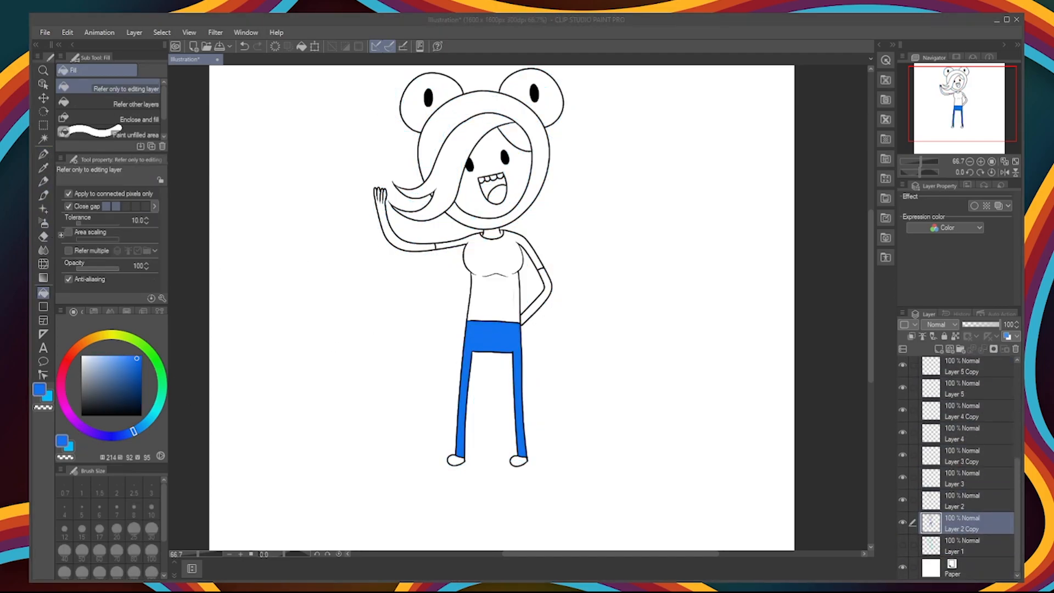
Step: Fill the shirt and its sleeves with bright cyan blue
{"action": "left_click", "coordinate": [380, 230]}
{"action": "left_click", "coordinate": [483, 291]}
{"action": "left_click", "coordinate": [141, 357]}
{"action": "left_click", "coordinate": [479, 290]}
Step: Fill the arms, neck and face with a pale peach skin colour
{"action": "double_click", "coordinate": [38, 389]}
{"action": "left_click", "coordinate": [380, 230]}
{"action": "left_click", "coordinate": [409, 247]}
{"action": "left_click", "coordinate": [548, 286]}
{"action": "left_click", "coordinate": [95, 355]}
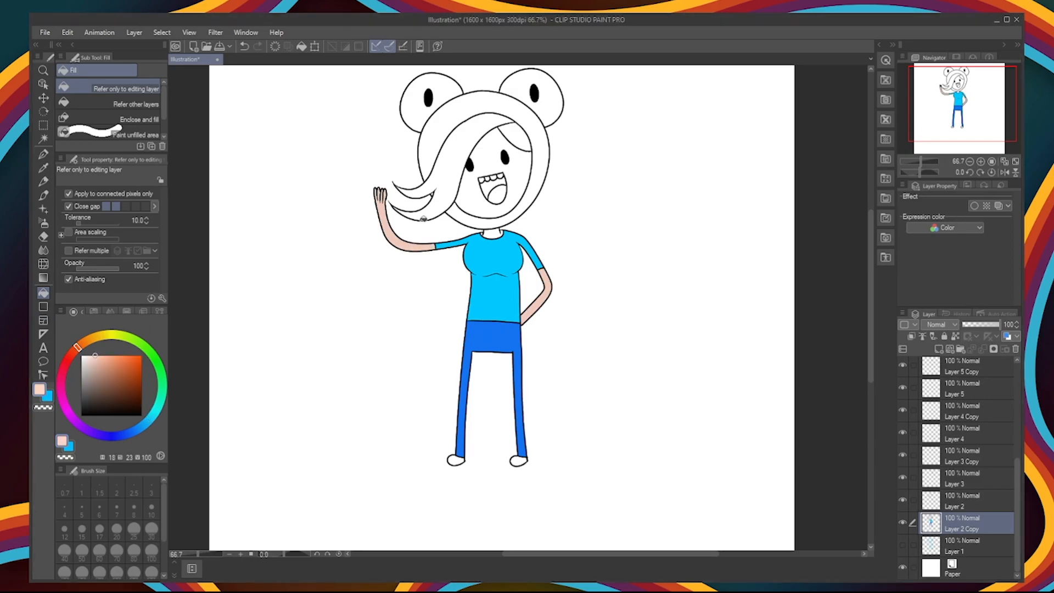
{"action": "left_click", "coordinate": [409, 247]}
{"action": "left_click", "coordinate": [548, 287]}
{"action": "left_click", "coordinate": [516, 181]}
Step: Fill the frog hood and its two round eye bumps with a soft light green
{"action": "scroll", "coordinate": [543, 232], "scroll_direction": "up", "scroll_amount": 3}
{"action": "scroll", "coordinate": [368, 235], "scroll_direction": "down", "scroll_amount": 3}
{"action": "left_click", "coordinate": [156, 359]}
{"action": "left_click", "coordinate": [392, 156]}
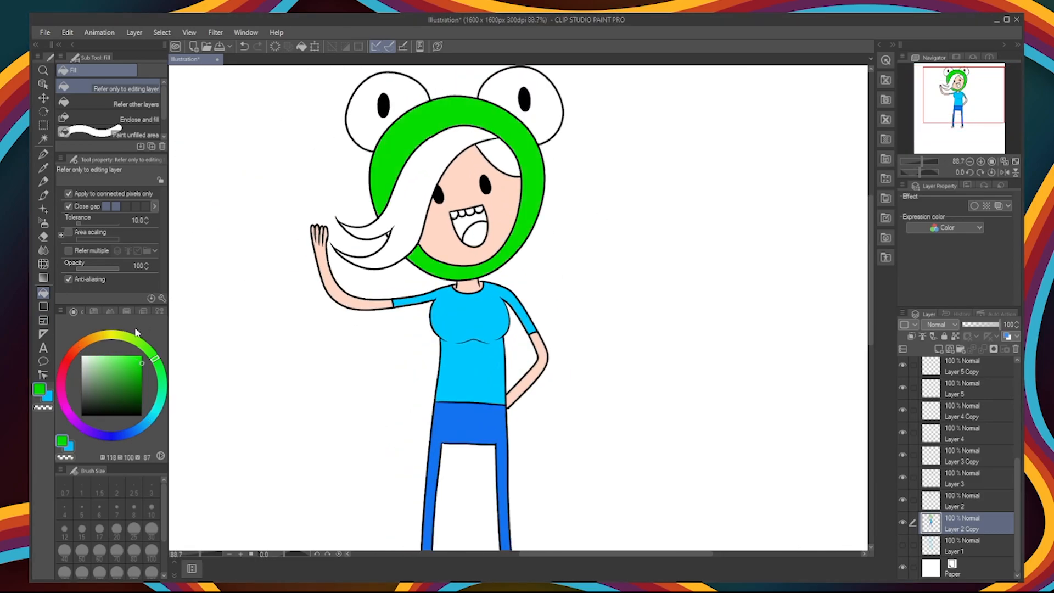
{"action": "left_click", "coordinate": [116, 363]}
{"action": "left_click", "coordinate": [466, 113]}
{"action": "left_click", "coordinate": [541, 104]}
{"action": "left_click", "coordinate": [409, 94]}
Step: Fill the mouth dark red-brown, the tongue pink and the teeth white
{"action": "left_click", "coordinate": [63, 370]}
{"action": "left_click", "coordinate": [466, 224]}
{"action": "left_click", "coordinate": [479, 232]}
{"action": "left_click", "coordinate": [469, 211], "text": "alt"}
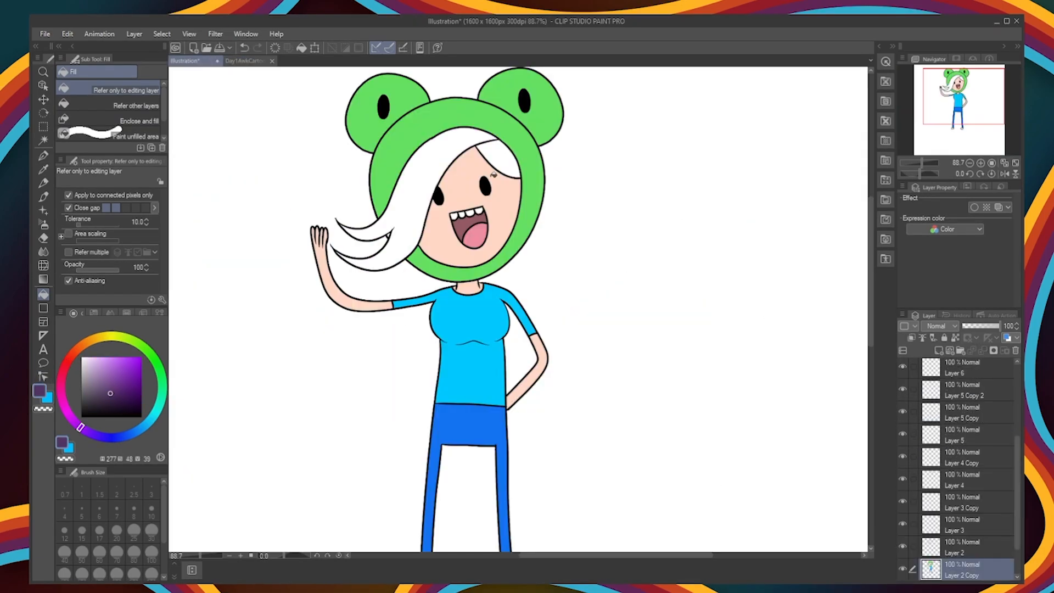
Step: Fill the hair with a dark purple
{"action": "left_click", "coordinate": [80, 425]}
{"action": "left_click", "coordinate": [118, 380]}
{"action": "left_click", "coordinate": [378, 241]}
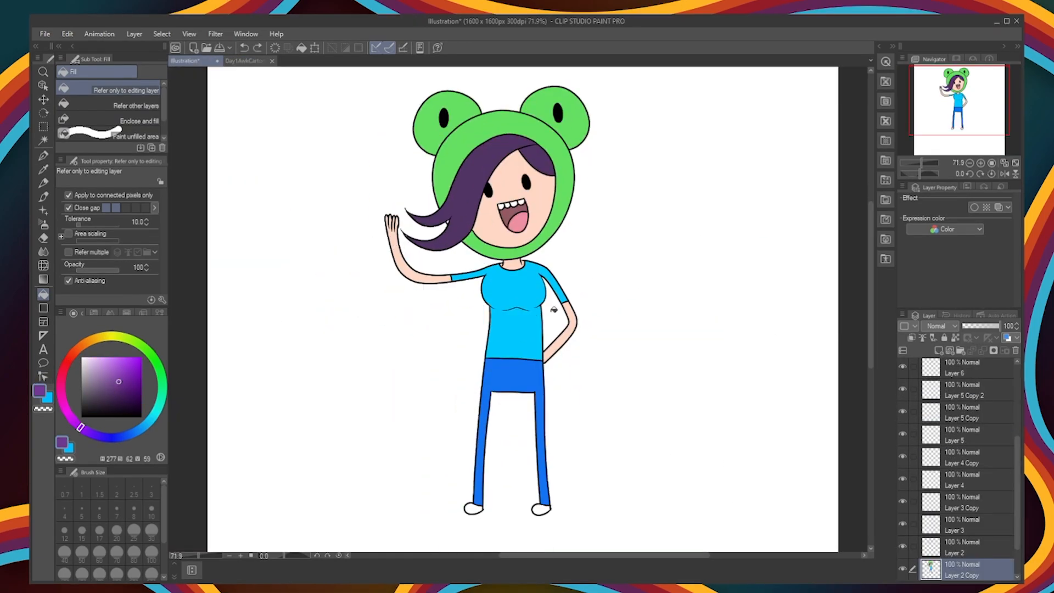
Step: Fill both shoes with dark grey
{"action": "left_click", "coordinate": [544, 509], "text": "alt"}
{"action": "left_click", "coordinate": [473, 509]}
{"action": "left_click", "coordinate": [82, 403]}
{"action": "left_click", "coordinate": [473, 509]}
{"action": "left_click", "coordinate": [541, 510]}
Step: Ink thin black eyebrows above the two face eyes
{"action": "left_click", "coordinate": [82, 417]}
{"action": "left_click", "coordinate": [44, 156]}
{"action": "left_click_drag", "start_coordinate": [518, 169], "coordinate": [529, 170]}
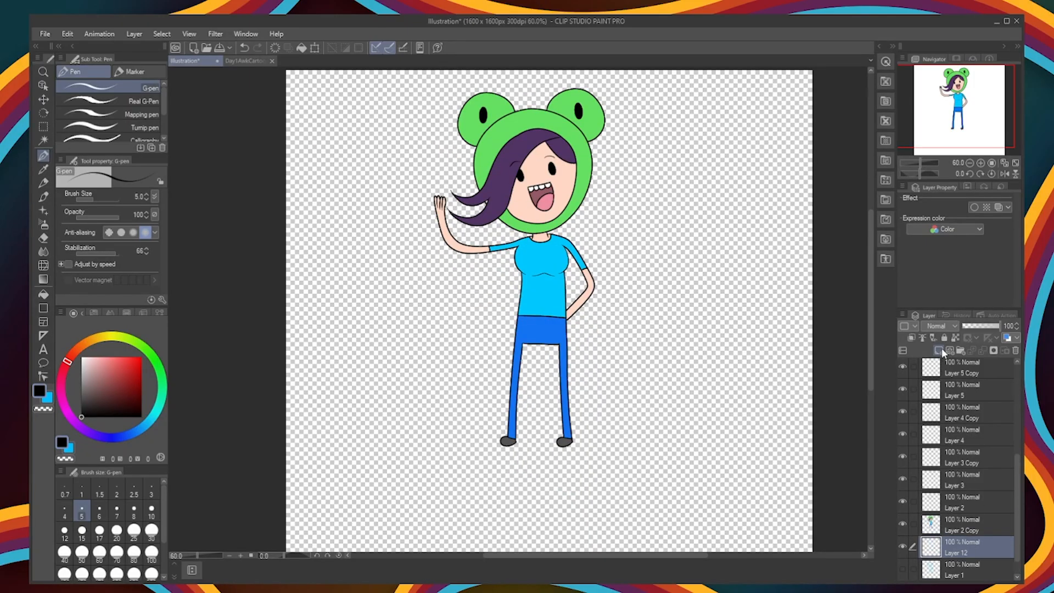
Step: Fill the round backpack behind the torso with dark green, and make the Layer 12 Copy 3 layer visible and active
{"action": "key", "text": "g"}
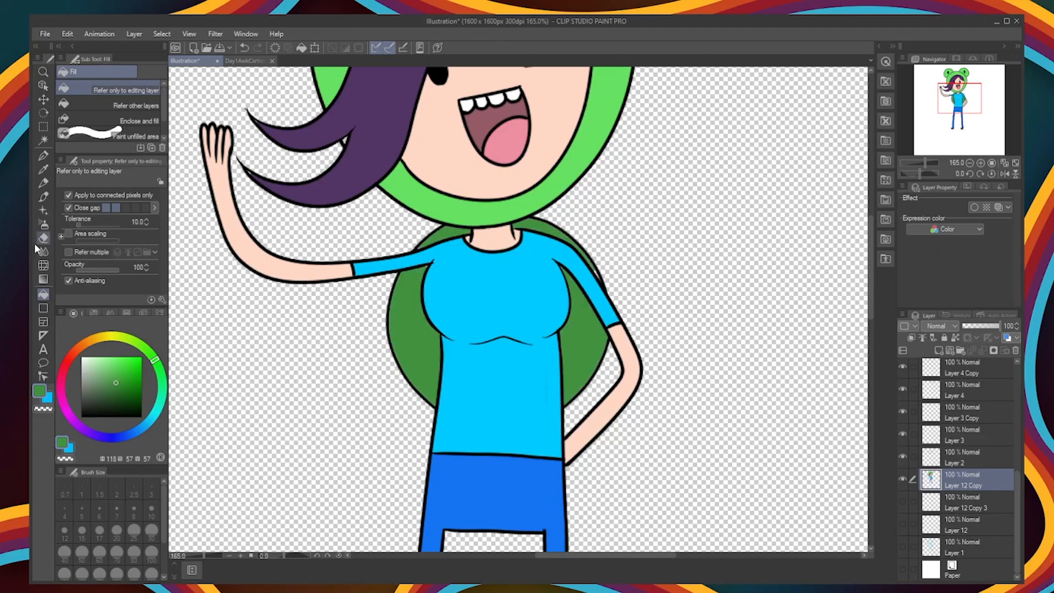
{"action": "key", "text": "p"}
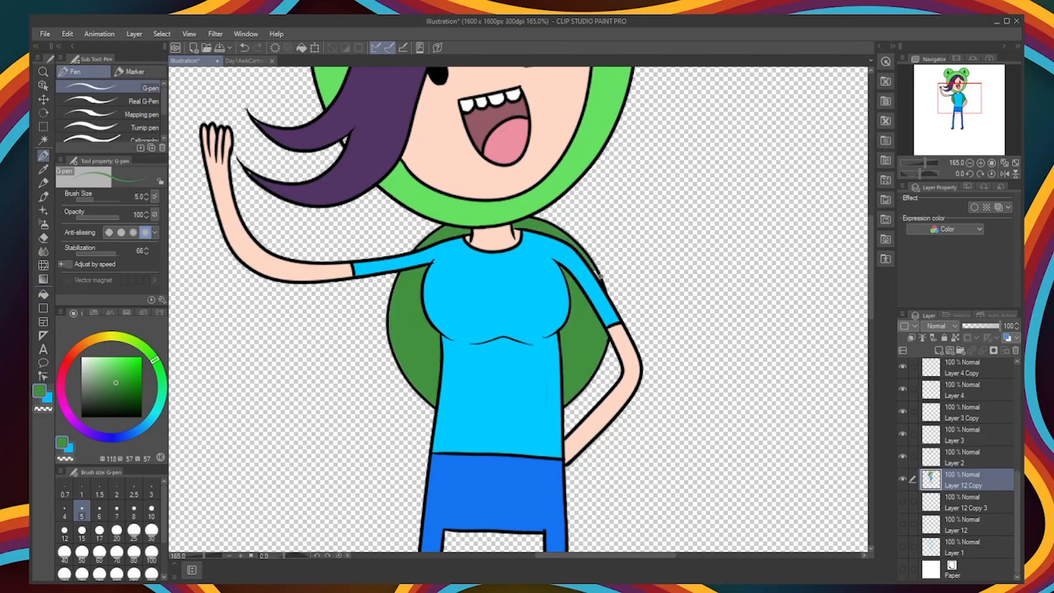
{"action": "left_click", "coordinate": [903, 501]}
{"action": "left_click", "coordinate": [966, 502]}
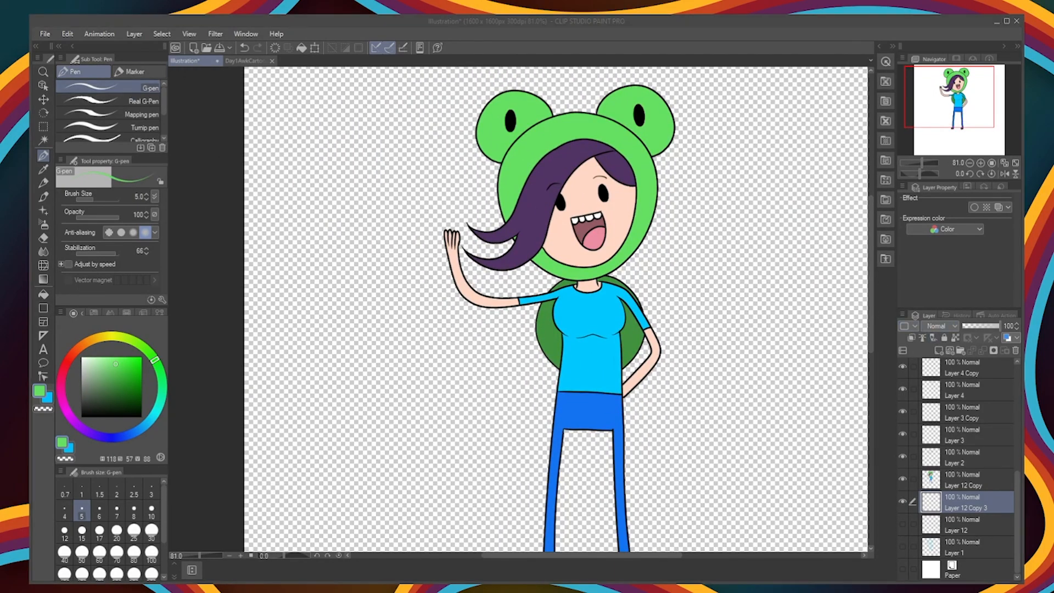
Step: Paste the finished character into the other open document and transform the pasted copy
{"action": "scroll", "coordinate": [517, 308], "scroll_direction": "down", "scroll_amount": 3}
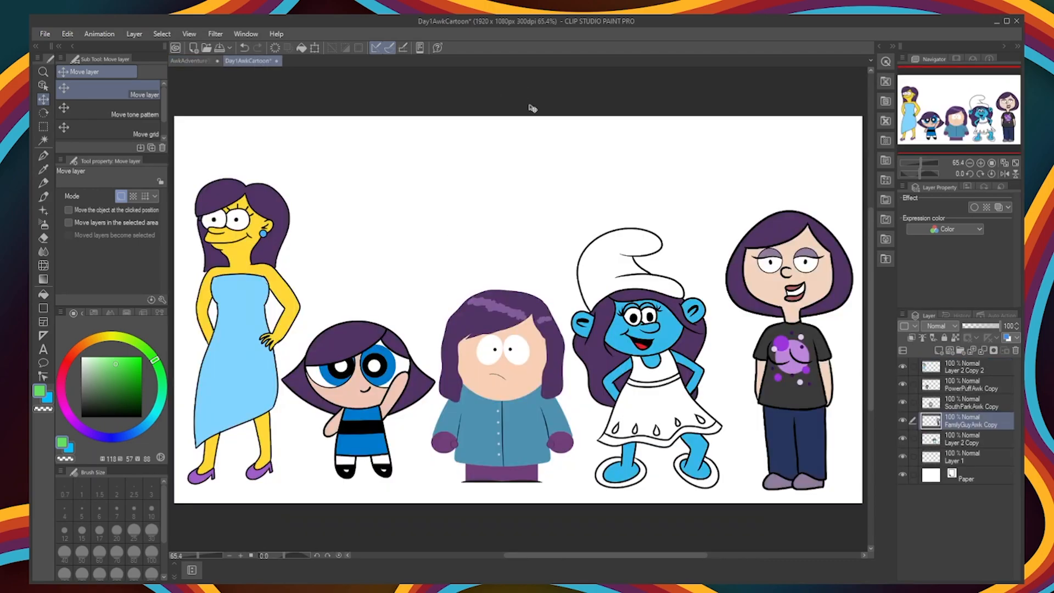
{"action": "key", "text": "ctrl+v"}
{"action": "key", "text": "ctrl+t"}
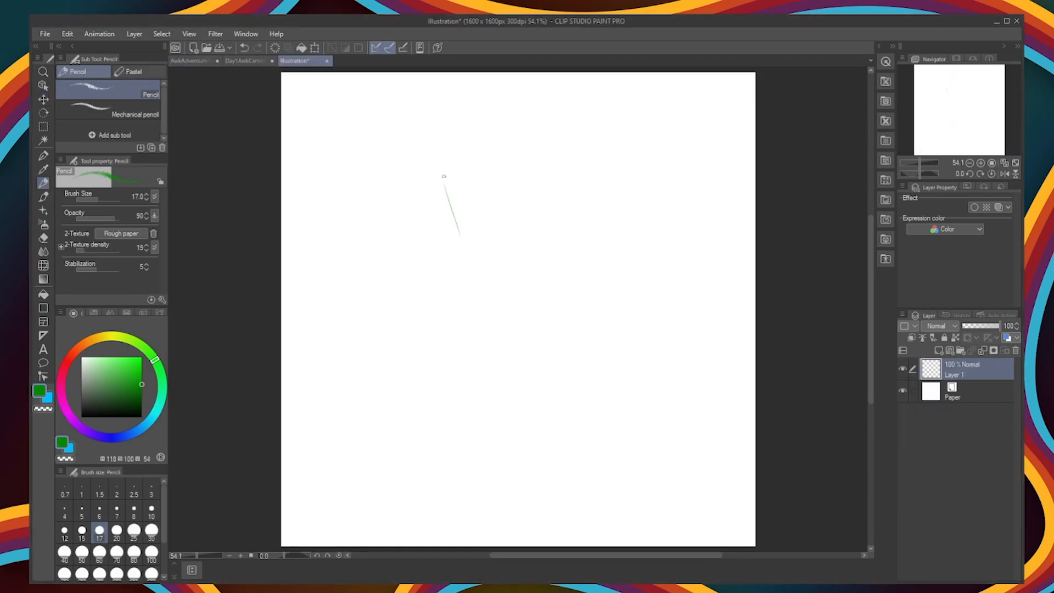
Step: Sketch a large rounded head with a slanted left-hand side in green pencil on a new blank canvas
{"action": "mouse_move", "coordinate": [440, 167]}
{"action": "left_mouse_down"}
{"action": "mouse_move", "coordinate": [476, 274]}
{"action": "mouse_move", "coordinate": [613, 164]}
{"action": "left_mouse_up"}
{"action": "left_click_drag", "start_coordinate": [579, 143], "coordinate": [636, 247]}
{"action": "left_click_drag", "start_coordinate": [637, 247], "coordinate": [598, 314]}
{"action": "left_click_drag", "start_coordinate": [516, 327], "coordinate": [604, 316]}
{"action": "left_click_drag", "start_coordinate": [461, 230], "coordinate": [499, 346]}
{"action": "left_click_drag", "start_coordinate": [500, 336], "coordinate": [580, 337]}
{"action": "left_click_drag", "start_coordinate": [620, 186], "coordinate": [616, 305]}
{"action": "left_click_drag", "start_coordinate": [646, 236], "coordinate": [584, 342]}
Step: Sketch the small shirted torso, arms and striding legs with shoes below the head, and clean up the neck
{"action": "left_click_drag", "start_coordinate": [501, 339], "coordinate": [504, 376]}
{"action": "mouse_move", "coordinate": [549, 343]}
{"action": "left_mouse_down"}
{"action": "mouse_move", "coordinate": [560, 367]}
{"action": "mouse_move", "coordinate": [546, 359]}
{"action": "left_mouse_up"}
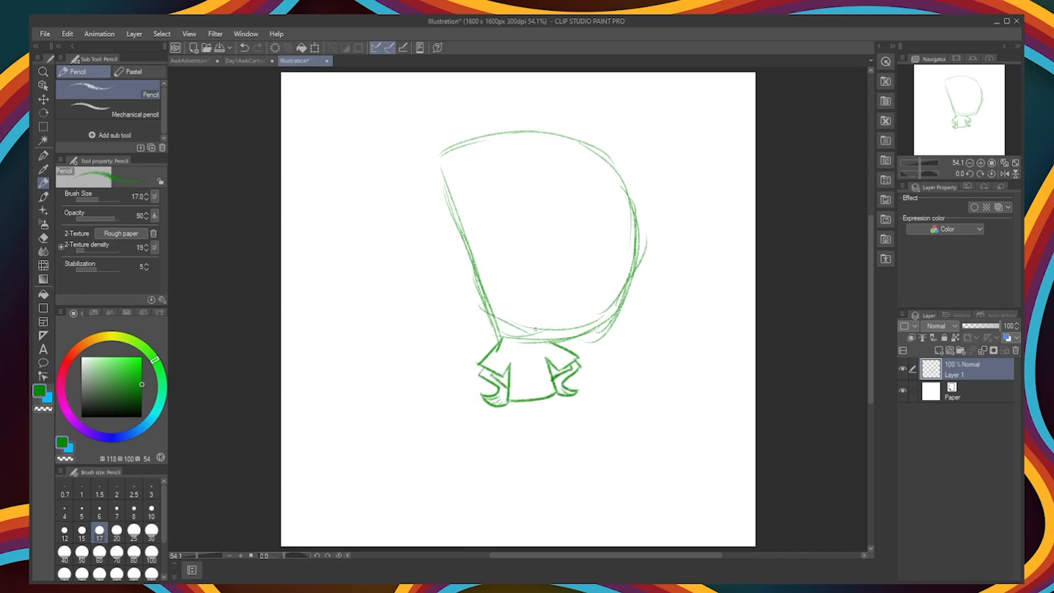
{"action": "key", "text": "ctrl+z"}
{"action": "left_click_drag", "start_coordinate": [511, 402], "coordinate": [513, 438]}
{"action": "left_click_drag", "start_coordinate": [533, 412], "coordinate": [559, 431]}
{"action": "left_click_drag", "start_coordinate": [511, 402], "coordinate": [509, 441]}
{"action": "left_click_drag", "start_coordinate": [559, 430], "coordinate": [561, 410]}
{"action": "left_click", "coordinate": [43, 238]}
{"action": "mouse_move", "coordinate": [501, 340]}
{"action": "left_mouse_down"}
{"action": "mouse_move", "coordinate": [480, 365]}
{"action": "mouse_move", "coordinate": [498, 349]}
{"action": "left_mouse_up"}
Step: Sketch the fringe across the forehead and the pointed outer hair contour over the top of the head
{"action": "left_click", "coordinate": [44, 183]}
{"action": "left_click_drag", "start_coordinate": [483, 197], "coordinate": [601, 202]}
{"action": "mouse_move", "coordinate": [572, 175]}
{"action": "left_mouse_down"}
{"action": "mouse_move", "coordinate": [649, 229]}
{"action": "mouse_move", "coordinate": [535, 140]}
{"action": "left_mouse_up"}
{"action": "left_click_drag", "start_coordinate": [433, 149], "coordinate": [570, 123]}
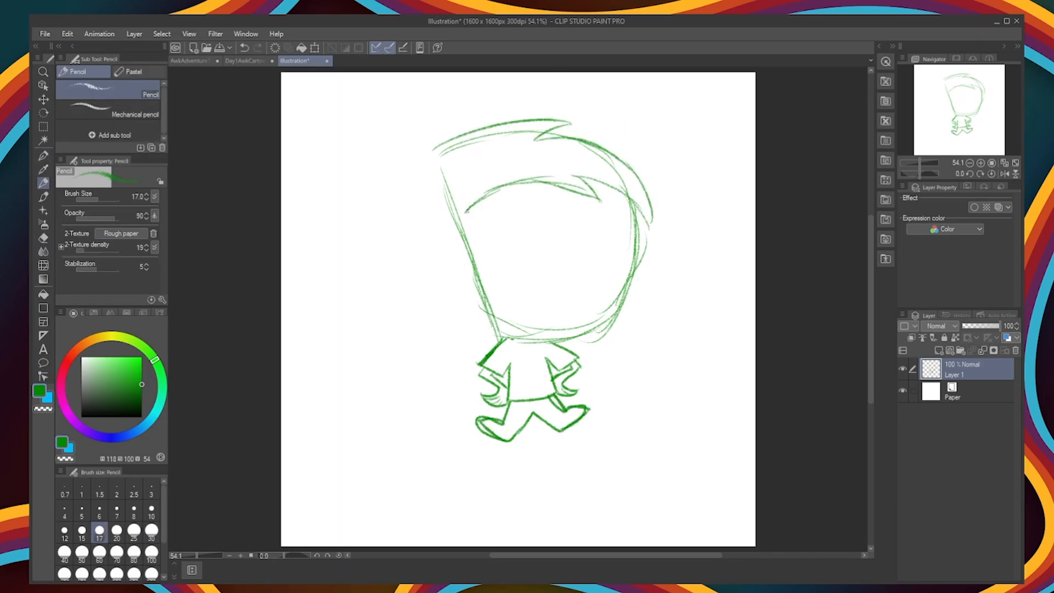
Step: Undo the latest hair strokes and sketch a smiling mouth with full lips low on the face
{"action": "key", "text": "ctrl+z"}
{"action": "key", "text": "ctrl+z"}
{"action": "key", "text": "ctrl+z"}
{"action": "key", "text": "ctrl+z"}
{"action": "key", "text": "ctrl+z"}
{"action": "key", "text": "ctrl+z"}
{"action": "key", "text": "ctrl+z"}
{"action": "key", "text": "ctrl+z"}
{"action": "mouse_move", "coordinate": [504, 269]}
{"action": "left_mouse_down"}
{"action": "mouse_move", "coordinate": [580, 263]}
{"action": "mouse_move", "coordinate": [549, 282]}
{"action": "left_mouse_up"}
{"action": "left_click_drag", "start_coordinate": [511, 283], "coordinate": [549, 284]}
{"action": "mouse_move", "coordinate": [504, 264]}
{"action": "left_mouse_down"}
{"action": "mouse_move", "coordinate": [498, 275]}
{"action": "mouse_move", "coordinate": [578, 264]}
{"action": "left_mouse_up"}
{"action": "key", "text": "ctrl+z"}
Step: Sketch the curved nose, two large round eyes with pupils, and the lashes fanning out at each side of the face
{"action": "mouse_move", "coordinate": [544, 244]}
{"action": "left_mouse_down"}
{"action": "mouse_move", "coordinate": [560, 236]}
{"action": "mouse_move", "coordinate": [551, 258]}
{"action": "left_mouse_up"}
{"action": "left_click_drag", "start_coordinate": [504, 208], "coordinate": [503, 208]}
{"action": "left_click_drag", "start_coordinate": [590, 206], "coordinate": [587, 208]}
{"action": "left_click_drag", "start_coordinate": [461, 222], "coordinate": [479, 221]}
{"action": "left_click_drag", "start_coordinate": [619, 215], "coordinate": [645, 208]}
{"action": "key", "text": "ctrl+z"}
{"action": "left_click_drag", "start_coordinate": [456, 234], "coordinate": [481, 259]}
{"action": "mouse_move", "coordinate": [619, 222]}
{"action": "left_mouse_down"}
{"action": "mouse_move", "coordinate": [650, 247]}
{"action": "mouse_move", "coordinate": [642, 256]}
{"action": "left_mouse_up"}
{"action": "left_click_drag", "start_coordinate": [502, 230], "coordinate": [501, 231]}
{"action": "left_click_drag", "start_coordinate": [586, 230], "coordinate": [584, 231]}
{"action": "left_click_drag", "start_coordinate": [468, 203], "coordinate": [604, 188]}
{"action": "left_click_drag", "start_coordinate": [669, 199], "coordinate": [537, 159]}
{"action": "left_click_drag", "start_coordinate": [642, 145], "coordinate": [507, 150]}
{"action": "key", "text": "ctrl+z"}
{"action": "key", "text": "ctrl+z"}
{"action": "key", "text": "ctrl+z"}
{"action": "key", "text": "ctrl+z"}
{"action": "key", "text": "ctrl+z"}
{"action": "key", "text": "ctrl+z"}
{"action": "key", "text": "ctrl+z"}
{"action": "key", "text": "ctrl+z"}
{"action": "left_click_drag", "start_coordinate": [568, 195], "coordinate": [602, 189]}
{"action": "mouse_move", "coordinate": [488, 199]}
{"action": "left_mouse_down"}
{"action": "mouse_move", "coordinate": [520, 195]}
{"action": "mouse_move", "coordinate": [471, 241]}
{"action": "left_mouse_up"}
{"action": "mouse_move", "coordinate": [445, 177]}
{"action": "left_mouse_down"}
{"action": "mouse_move", "coordinate": [555, 133]}
{"action": "mouse_move", "coordinate": [657, 164]}
{"action": "left_mouse_up"}
{"action": "left_click_drag", "start_coordinate": [625, 167], "coordinate": [676, 237]}
{"action": "mouse_move", "coordinate": [676, 238]}
{"action": "left_mouse_down"}
{"action": "mouse_move", "coordinate": [482, 187]}
{"action": "mouse_move", "coordinate": [585, 193]}
{"action": "left_mouse_up"}
{"action": "left_click_drag", "start_coordinate": [443, 175], "coordinate": [440, 294]}
{"action": "key", "text": "ctrl+z"}
{"action": "key", "text": "ctrl+z"}
{"action": "key", "text": "ctrl+z"}
{"action": "key", "text": "ctrl+z"}
{"action": "key", "text": "ctrl+z"}
{"action": "key", "text": "ctrl+z"}
{"action": "key", "text": "ctrl+z"}
{"action": "left_click_drag", "start_coordinate": [445, 177], "coordinate": [668, 203]}
{"action": "mouse_move", "coordinate": [668, 202]}
{"action": "left_mouse_down"}
{"action": "mouse_move", "coordinate": [483, 189]}
{"action": "mouse_move", "coordinate": [618, 204]}
{"action": "left_mouse_up"}
{"action": "key", "text": "ctrl+z"}
{"action": "key", "text": "ctrl+z"}
{"action": "key", "text": "ctrl+z"}
{"action": "key", "text": "ctrl+z"}
{"action": "key", "text": "ctrl+z"}
{"action": "key", "text": "ctrl+z"}
Step: Sketch a swept-over hairstyle with a nearly straight fringe line, a rounded crown and an upturned flick at the front
{"action": "left_click_drag", "start_coordinate": [484, 185], "coordinate": [623, 181]}
{"action": "left_click_drag", "start_coordinate": [444, 175], "coordinate": [555, 121]}
{"action": "left_click_drag", "start_coordinate": [623, 184], "coordinate": [658, 125]}
{"action": "mouse_move", "coordinate": [441, 173]}
{"action": "left_mouse_down"}
{"action": "mouse_move", "coordinate": [576, 122]}
{"action": "mouse_move", "coordinate": [660, 128]}
{"action": "mouse_move", "coordinate": [670, 165]}
{"action": "mouse_move", "coordinate": [635, 192]}
{"action": "left_mouse_up"}
Step: Erase the stray construction lines around the top of the hair and sketch the sideburn above the ear
{"action": "left_click", "coordinate": [44, 238]}
{"action": "mouse_move", "coordinate": [549, 125]}
{"action": "left_mouse_down"}
{"action": "mouse_move", "coordinate": [457, 156]}
{"action": "mouse_move", "coordinate": [447, 175]}
{"action": "left_mouse_up"}
{"action": "left_click_drag", "start_coordinate": [527, 132], "coordinate": [621, 172]}
{"action": "left_click", "coordinate": [43, 183]}
{"action": "left_click_drag", "start_coordinate": [467, 238], "coordinate": [480, 268]}
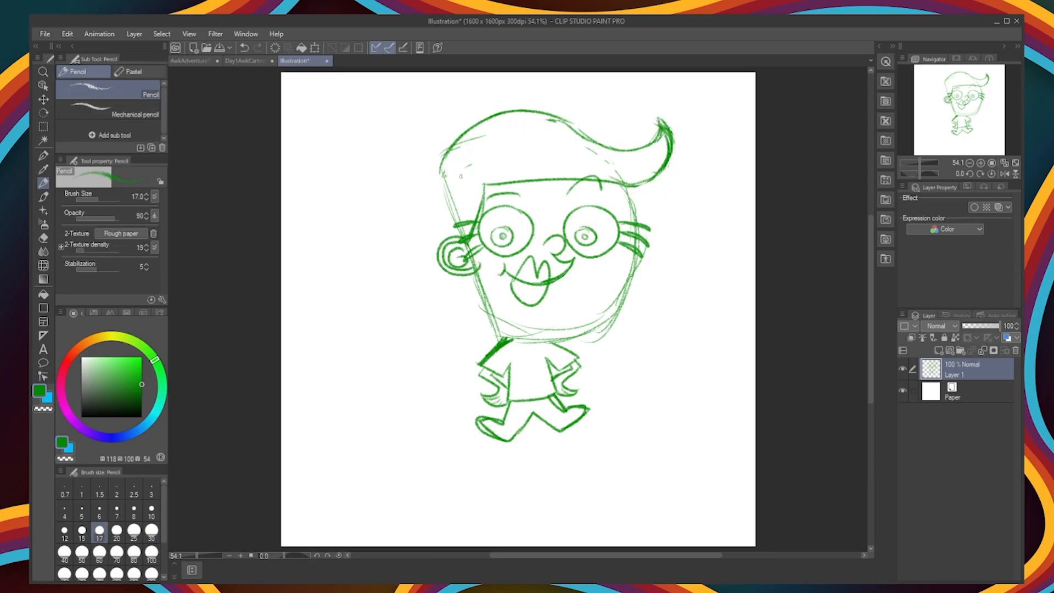
Step: Sketch the back edge of the hair, a round earring and a curled lock sweeping out beneath the ear
{"action": "left_click_drag", "start_coordinate": [435, 185], "coordinate": [451, 237]}
{"action": "left_click_drag", "start_coordinate": [459, 275], "coordinate": [433, 319]}
{"action": "mouse_move", "coordinate": [458, 284]}
{"action": "left_mouse_down"}
{"action": "mouse_move", "coordinate": [418, 310]}
{"action": "mouse_move", "coordinate": [491, 340]}
{"action": "left_mouse_up"}
{"action": "left_click_drag", "start_coordinate": [439, 343], "coordinate": [635, 308]}
{"action": "key", "text": "ctrl+z"}
Step: Sketch a small tilted crown with pointed peaks behind the hair and scale the whole sketch to 114%
{"action": "left_click_drag", "start_coordinate": [442, 136], "coordinate": [443, 137]}
{"action": "left_click_drag", "start_coordinate": [434, 145], "coordinate": [435, 160]}
{"action": "left_click_drag", "start_coordinate": [451, 138], "coordinate": [456, 149]}
{"action": "key", "text": "ctrl+z"}
{"action": "key", "text": "ctrl+z"}
{"action": "key", "text": "ctrl+z"}
{"action": "left_click_drag", "start_coordinate": [425, 108], "coordinate": [424, 170]}
{"action": "left_click_drag", "start_coordinate": [425, 108], "coordinate": [413, 130]}
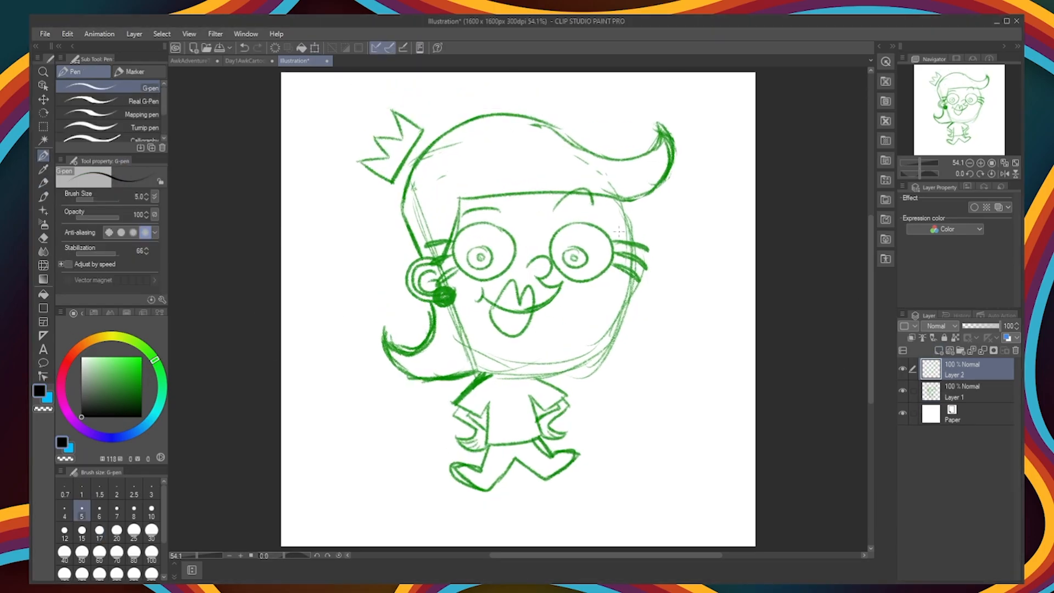
Step: On a new layer, ink the ear and face outline in black with the G-pen at size 15
{"action": "left_click", "coordinate": [134, 511]}
{"action": "left_click_drag", "start_coordinate": [618, 200], "coordinate": [588, 333]}
{"action": "left_click", "coordinate": [81, 532]}
{"action": "left_click_drag", "start_coordinate": [618, 200], "coordinate": [610, 332]}
{"action": "key", "text": "ctrl+z"}
{"action": "key", "text": "ctrl+z"}
{"action": "key", "text": "ctrl+z"}
{"action": "left_click_drag", "start_coordinate": [439, 263], "coordinate": [444, 294]}
{"action": "mouse_move", "coordinate": [477, 371]}
{"action": "left_mouse_down"}
{"action": "mouse_move", "coordinate": [617, 299]}
{"action": "mouse_move", "coordinate": [619, 199]}
{"action": "left_mouse_up"}
{"action": "left_click_drag", "start_coordinate": [445, 294], "coordinate": [483, 374]}
Step: Ink the bent arms and hands, the nose, the smile line and the spiral inside the ear
{"action": "mouse_move", "coordinate": [454, 407]}
{"action": "left_mouse_down"}
{"action": "mouse_move", "coordinate": [457, 435]}
{"action": "mouse_move", "coordinate": [486, 429]}
{"action": "left_mouse_up"}
{"action": "mouse_move", "coordinate": [566, 403]}
{"action": "left_mouse_down"}
{"action": "mouse_move", "coordinate": [544, 421]}
{"action": "mouse_move", "coordinate": [575, 428]}
{"action": "left_mouse_up"}
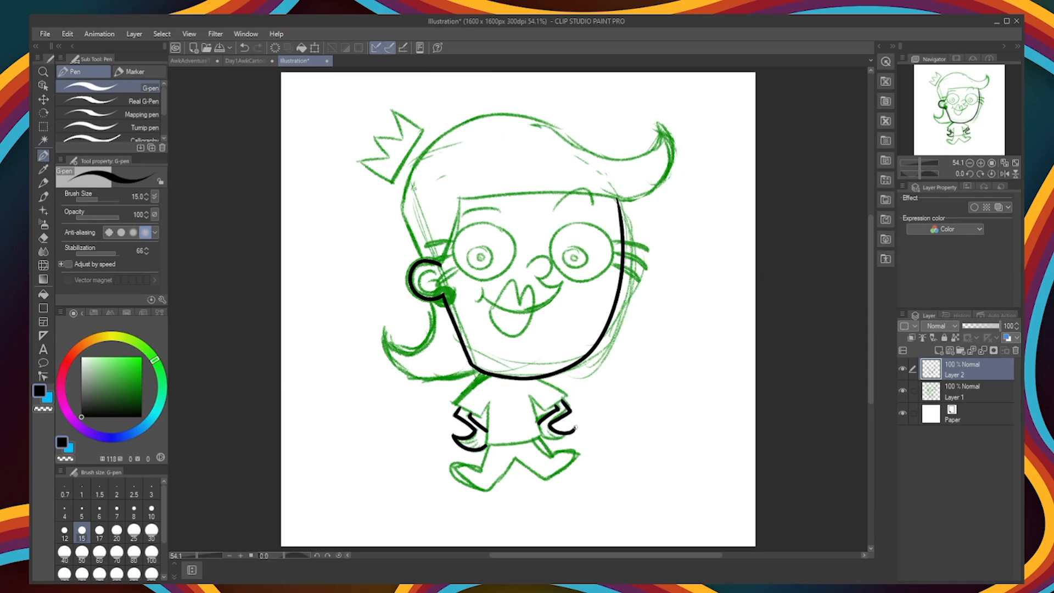
{"action": "left_click_drag", "start_coordinate": [535, 263], "coordinate": [540, 281]}
{"action": "mouse_move", "coordinate": [566, 284]}
{"action": "left_mouse_down"}
{"action": "mouse_move", "coordinate": [478, 295]}
{"action": "mouse_move", "coordinate": [424, 281]}
{"action": "left_mouse_up"}
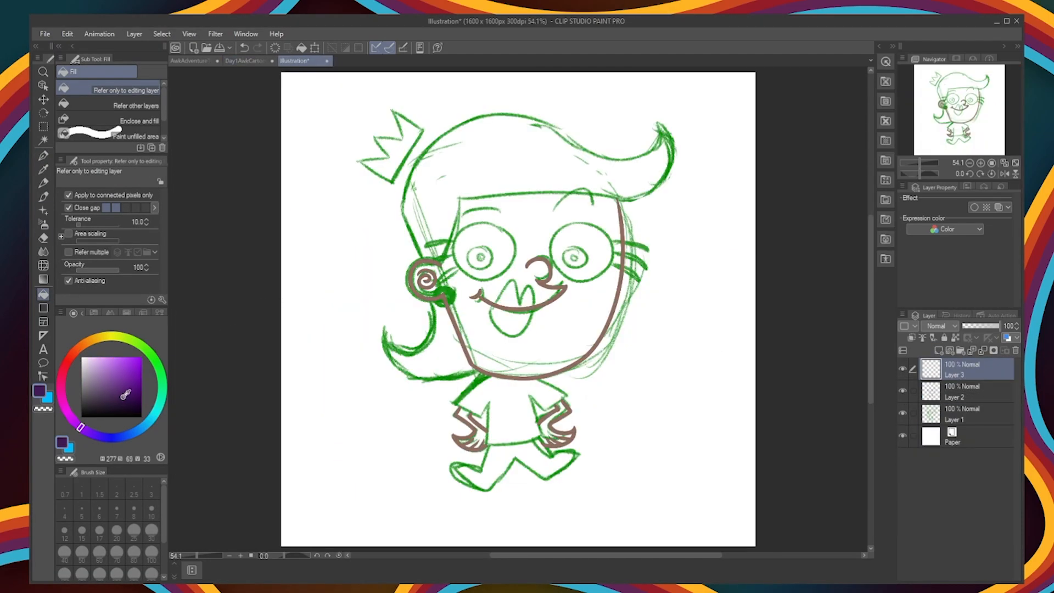
Step: Ink the swept hair outline, sideburn and curled lock on a separate layer in dark purple
{"action": "key", "text": "p"}
{"action": "left_click_drag", "start_coordinate": [401, 208], "coordinate": [620, 158]}
{"action": "left_click_drag", "start_coordinate": [659, 127], "coordinate": [482, 183]}
{"action": "key", "text": "ctrl+z"}
{"action": "key", "text": "ctrl+z"}
{"action": "mouse_move", "coordinate": [402, 208]}
{"action": "left_mouse_down"}
{"action": "mouse_move", "coordinate": [580, 206]}
{"action": "mouse_move", "coordinate": [453, 189]}
{"action": "left_mouse_up"}
{"action": "left_click_drag", "start_coordinate": [452, 189], "coordinate": [425, 258]}
{"action": "left_click_drag", "start_coordinate": [402, 208], "coordinate": [425, 258]}
{"action": "mouse_move", "coordinate": [431, 300]}
{"action": "left_mouse_down"}
{"action": "mouse_move", "coordinate": [450, 379]}
{"action": "mouse_move", "coordinate": [432, 328]}
{"action": "mouse_move", "coordinate": [472, 370]}
{"action": "left_mouse_up"}
{"action": "key", "text": "ctrl+z"}
{"action": "key", "text": "e"}
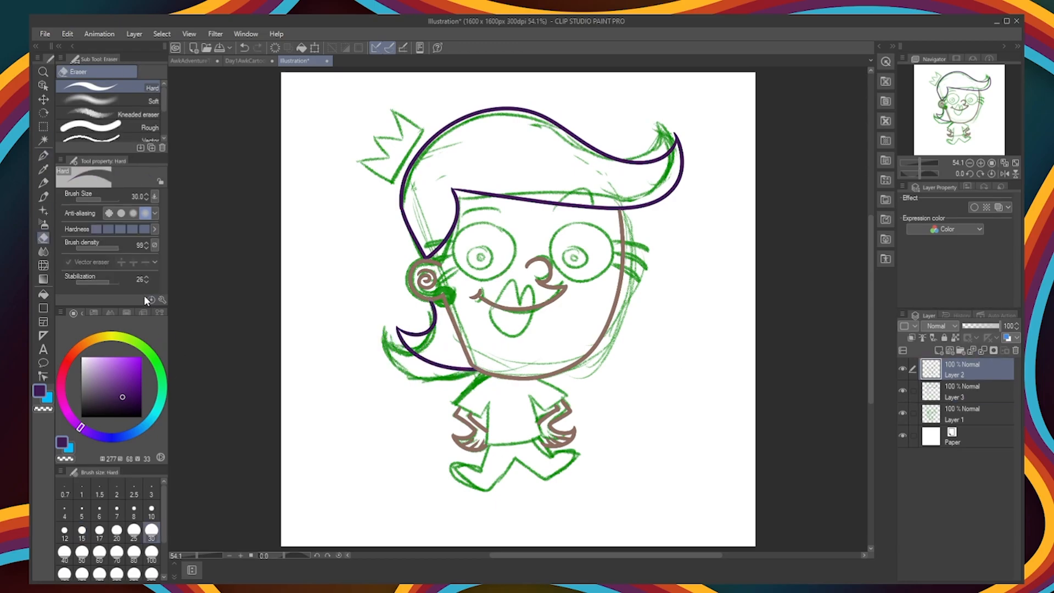
Step: Recolour the face, smile, ear and hand outlines in a lighter skin brown (H 17, S 29, V 75)
{"action": "left_click", "coordinate": [542, 305], "text": "alt"}
{"action": "left_click", "coordinate": [99, 369]}
{"action": "key", "text": "g"}
{"action": "left_click", "coordinate": [619, 285]}
{"action": "left_click", "coordinate": [564, 288]}
{"action": "left_click", "coordinate": [427, 279]}
{"action": "left_click", "coordinate": [570, 436]}
{"action": "left_click", "coordinate": [467, 443]}
Step: Ink the shirt outline on a new layer in muted magenta (H 333, S 52, V 53)
{"action": "double_click", "coordinate": [37, 391]}
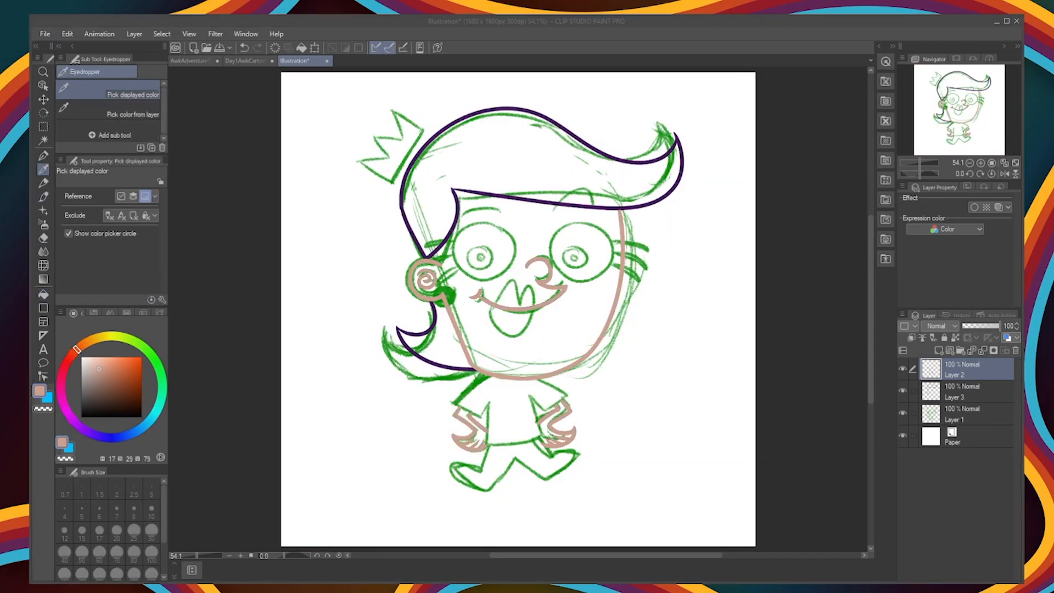
{"action": "left_click", "coordinate": [181, 322]}
{"action": "left_click", "coordinate": [938, 350]}
{"action": "left_click", "coordinate": [43, 156]}
{"action": "mouse_move", "coordinate": [480, 372]}
{"action": "left_mouse_down"}
{"action": "mouse_move", "coordinate": [455, 402]}
{"action": "mouse_move", "coordinate": [484, 444]}
{"action": "mouse_move", "coordinate": [542, 439]}
{"action": "mouse_move", "coordinate": [568, 394]}
{"action": "left_mouse_up"}
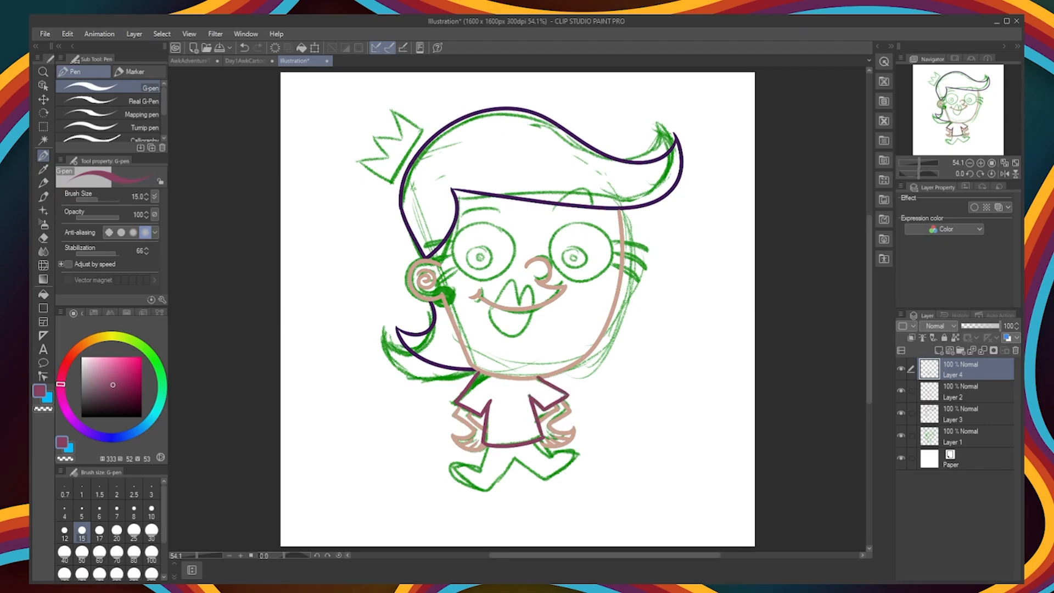
{"action": "key", "text": "e"}
{"action": "key", "text": "alt+bracketleft"}
Step: Add a layer beneath the shirt layer and ink the striding legs and shoes in black
{"action": "left_click", "coordinate": [960, 369]}
{"action": "left_click", "coordinate": [938, 350]}
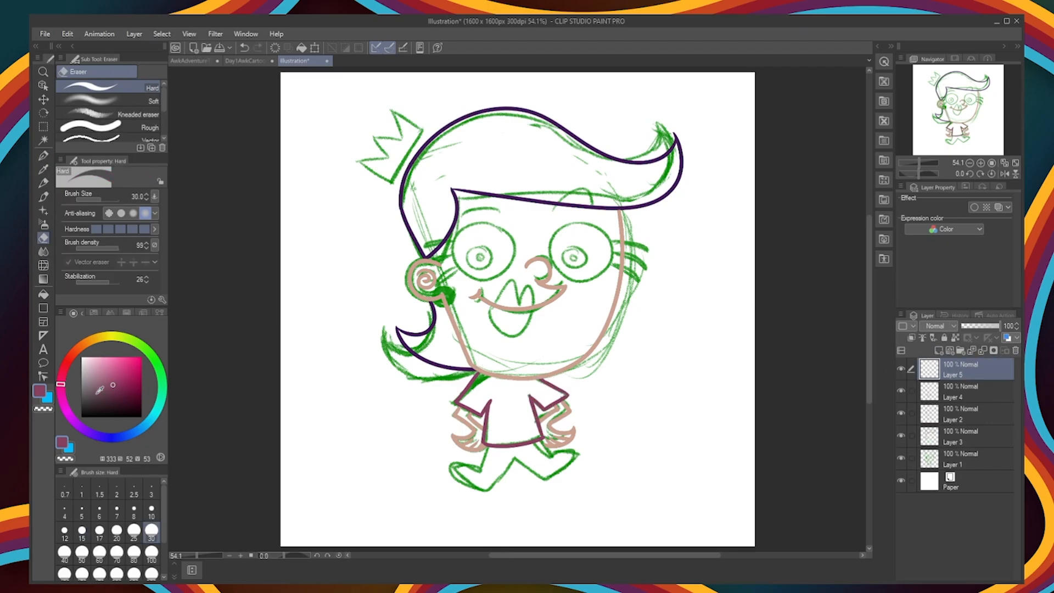
{"action": "left_click_drag", "start_coordinate": [105, 379], "coordinate": [81, 417]}
{"action": "left_click", "coordinate": [43, 155]}
{"action": "left_click_drag", "start_coordinate": [962, 369], "coordinate": [964, 402]}
{"action": "left_click_drag", "start_coordinate": [484, 445], "coordinate": [488, 487]}
{"action": "left_click_drag", "start_coordinate": [489, 487], "coordinate": [553, 480]}
{"action": "left_click_drag", "start_coordinate": [540, 443], "coordinate": [579, 452]}
{"action": "left_click_drag", "start_coordinate": [579, 453], "coordinate": [552, 480]}
{"action": "key", "text": "ctrl+z"}
Step: On a new layer, ink the round outline and three thick lashes of the eye nearest the hair flick in black
{"action": "left_click", "coordinate": [960, 369]}
{"action": "left_click", "coordinate": [938, 350]}
{"action": "left_click_drag", "start_coordinate": [583, 221], "coordinate": [584, 223]}
{"action": "key", "text": "ctrl+z"}
{"action": "mouse_move", "coordinate": [584, 222]}
{"action": "left_mouse_down"}
{"action": "mouse_move", "coordinate": [609, 269]}
{"action": "mouse_move", "coordinate": [585, 221]}
{"action": "mouse_move", "coordinate": [652, 241]}
{"action": "mouse_move", "coordinate": [651, 221]}
{"action": "left_mouse_up"}
{"action": "key", "text": "e"}
{"action": "key", "text": "p"}
Step: Duplicate the inked eye with its lashes, flip the copy horizontally and place it over the other sketched eye
{"action": "mouse_move", "coordinate": [615, 253]}
{"action": "left_mouse_down"}
{"action": "mouse_move", "coordinate": [650, 267]}
{"action": "mouse_move", "coordinate": [464, 251]}
{"action": "left_mouse_up"}
{"action": "key", "text": "ctrl+v"}
{"action": "key", "text": "ctrl+t"}
{"action": "left_click", "coordinate": [121, 195]}
{"action": "key", "text": "Return"}
Step: Ink a curved black eyebrow above each eye
{"action": "left_click", "coordinate": [938, 350]}
{"action": "left_click_drag", "start_coordinate": [557, 210], "coordinate": [604, 199]}
{"action": "left_click_drag", "start_coordinate": [460, 212], "coordinate": [506, 213]}
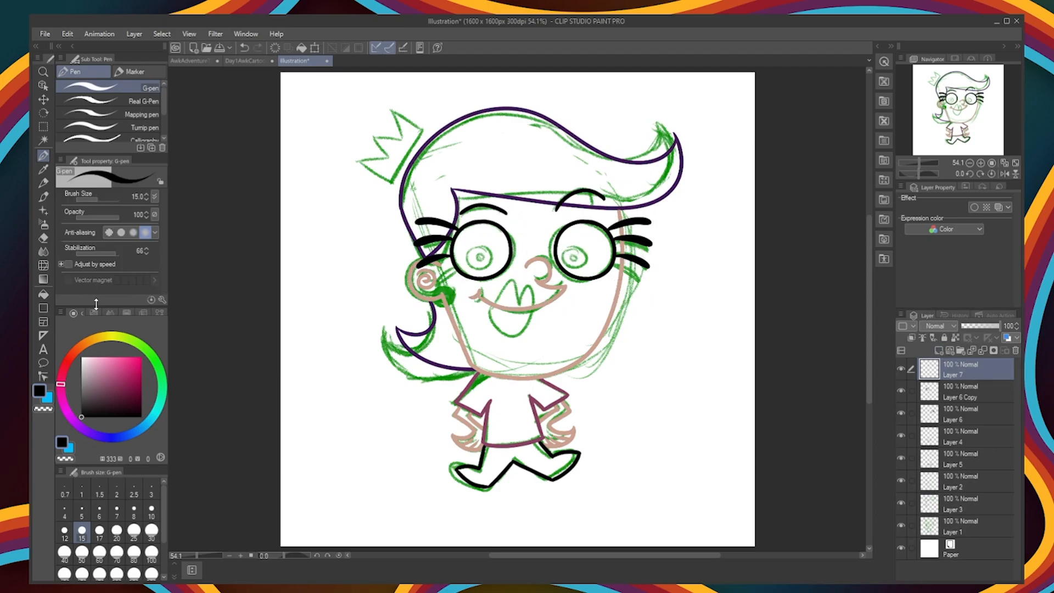
Step: Ink the full lips in pinkish red (H 353, S 40, V 81) and move their layer beneath the hair layer
{"action": "left_click", "coordinate": [64, 367]}
{"action": "left_click", "coordinate": [106, 368]}
{"action": "mouse_move", "coordinate": [490, 306]}
{"action": "left_mouse_down"}
{"action": "mouse_move", "coordinate": [531, 309]}
{"action": "mouse_move", "coordinate": [508, 290]}
{"action": "mouse_move", "coordinate": [527, 287]}
{"action": "mouse_move", "coordinate": [515, 299]}
{"action": "mouse_move", "coordinate": [526, 326]}
{"action": "mouse_move", "coordinate": [490, 312]}
{"action": "left_mouse_up"}
{"action": "key", "text": "ctrl+z"}
{"action": "key", "text": "ctrl+z"}
{"action": "key", "text": "ctrl+z"}
{"action": "key", "text": "ctrl+z"}
{"action": "key", "text": "ctrl+z"}
{"action": "mouse_move", "coordinate": [538, 304]}
{"action": "left_mouse_down"}
{"action": "mouse_move", "coordinate": [536, 294]}
{"action": "mouse_move", "coordinate": [540, 304]}
{"action": "left_mouse_up"}
{"action": "left_click_drag", "start_coordinate": [541, 305], "coordinate": [496, 308]}
{"action": "left_click_drag", "start_coordinate": [960, 370], "coordinate": [972, 495]}
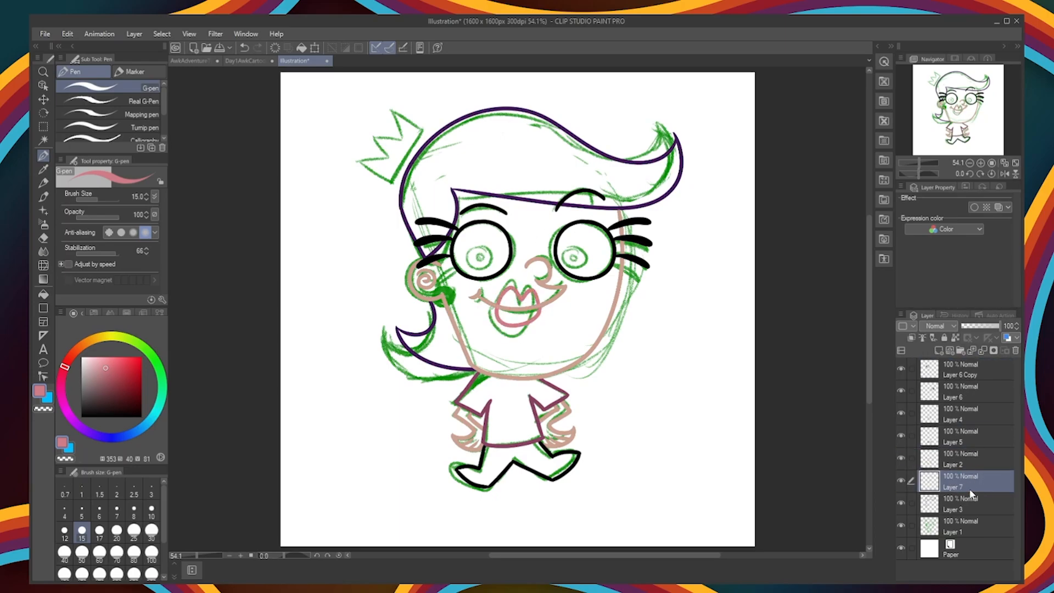
Step: Ink the crown outline on a new layer in dark yellow (H 54, S 100, V 68)
{"action": "left_click", "coordinate": [106, 336]}
{"action": "left_click_drag", "start_coordinate": [132, 374], "coordinate": [171, 376]}
{"action": "left_click", "coordinate": [939, 351]}
{"action": "left_click_drag", "start_coordinate": [387, 173], "coordinate": [427, 129]}
{"action": "left_click_drag", "start_coordinate": [427, 129], "coordinate": [402, 104]}
{"action": "mouse_move", "coordinate": [387, 173]}
{"action": "left_mouse_down"}
{"action": "mouse_move", "coordinate": [362, 156]}
{"action": "mouse_move", "coordinate": [393, 153]}
{"action": "left_mouse_up"}
{"action": "left_click_drag", "start_coordinate": [401, 104], "coordinate": [386, 147]}
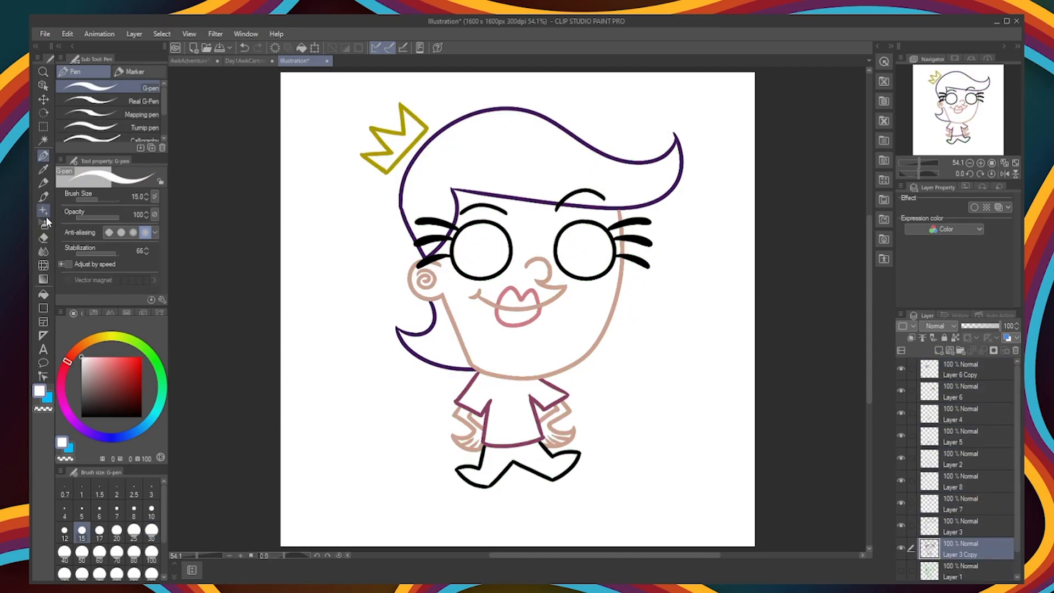
Step: Fill both lips with pink and the eyes with white
{"action": "key", "text": "g"}
{"action": "left_click", "coordinate": [515, 300]}
{"action": "left_click", "coordinate": [517, 317]}
{"action": "left_click", "coordinate": [478, 249], "text": "alt"}
Step: Fill the skin with light peach (H 17, S 22, V 91), including the enclosed gaps between the lashes
{"action": "left_click", "coordinate": [95, 361]}
{"action": "left_click", "coordinate": [480, 303]}
{"action": "left_click", "coordinate": [481, 303]}
{"action": "scroll", "coordinate": [443, 266], "scroll_direction": "up", "scroll_amount": 3}
{"action": "left_click", "coordinate": [725, 214]}
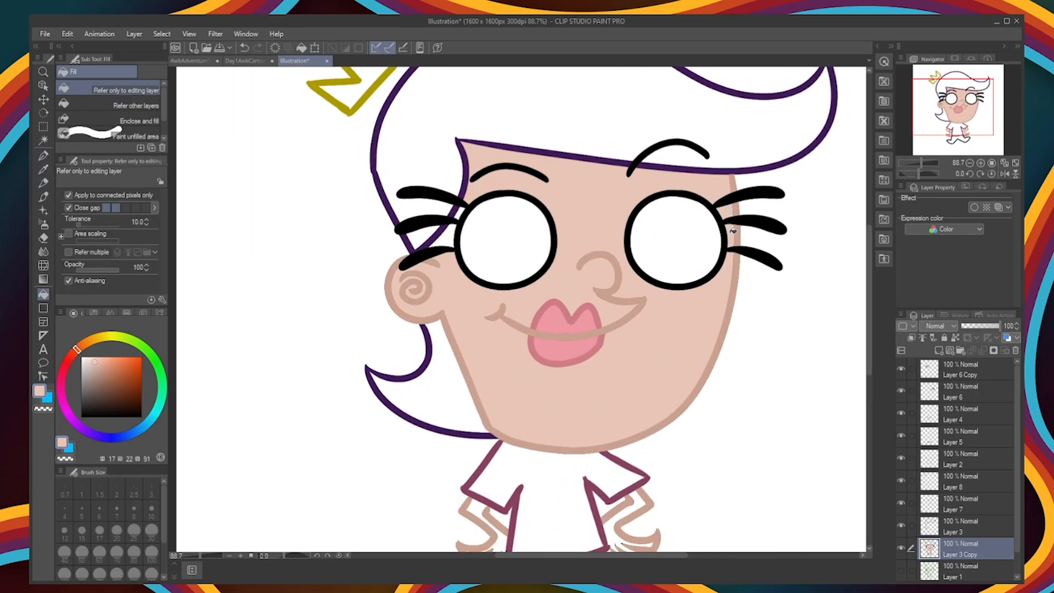
Step: Fill the hair, including the lower curl, with a purple slightly lighter than its dark outline
{"action": "scroll", "coordinate": [732, 231], "scroll_direction": "down", "scroll_amount": 4}
{"action": "left_click", "coordinate": [511, 190], "text": "alt"}
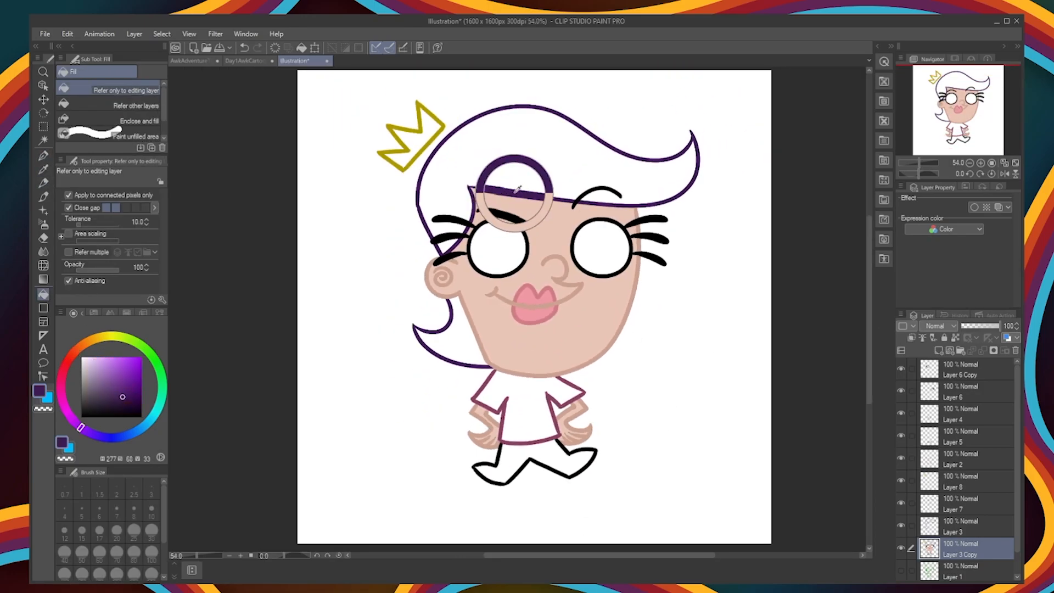
{"action": "left_click", "coordinate": [111, 393]}
{"action": "left_click", "coordinate": [488, 160]}
{"action": "scroll", "coordinate": [444, 245], "scroll_direction": "up", "scroll_amount": 3}
{"action": "scroll", "coordinate": [443, 245], "scroll_direction": "down", "scroll_amount": 3}
{"action": "left_click", "coordinate": [463, 335]}
Step: Fill the crown with bright yellow (H 53, S 100, V 100)
{"action": "left_click", "coordinate": [404, 169], "text": "alt"}
{"action": "left_click", "coordinate": [141, 357]}
{"action": "left_click", "coordinate": [425, 141]}
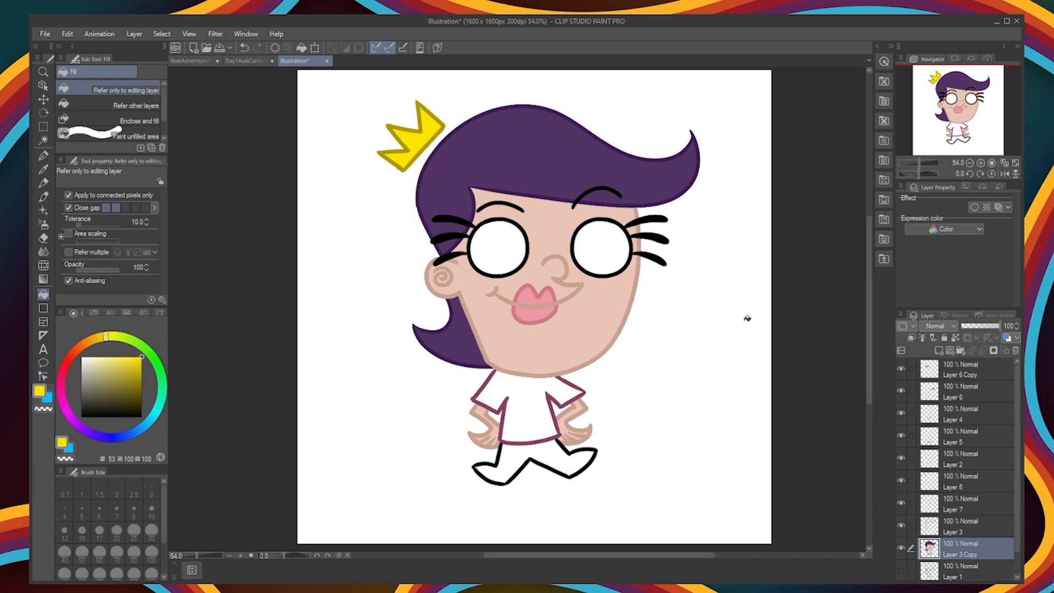
Step: Fill the shirt with a lighter pink than its outline and the trousers with near-black
{"action": "left_click", "coordinate": [571, 384], "text": "alt"}
{"action": "left_click", "coordinate": [108, 370]}
{"action": "left_click", "coordinate": [529, 414]}
{"action": "left_click", "coordinate": [568, 453], "text": "alt"}
{"action": "left_click", "coordinate": [525, 453]}
{"action": "key", "text": "ctrl+z"}
{"action": "left_click", "coordinate": [81, 407]}
{"action": "left_click", "coordinate": [524, 453]}
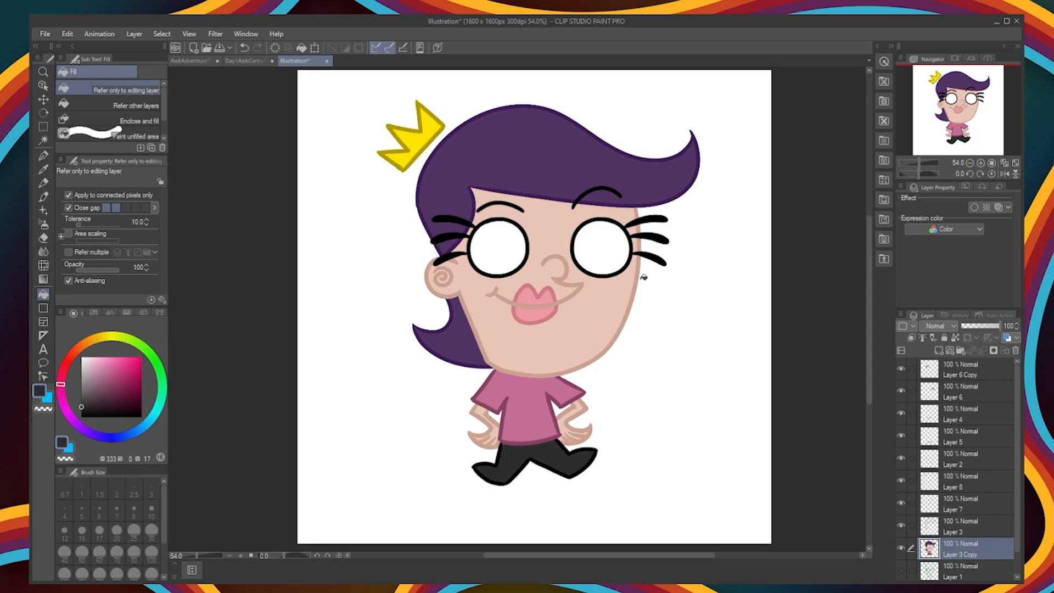
Step: Dot a brown iris into each eye on a new layer with the G-pen at size 70
{"action": "left_click", "coordinate": [82, 345]}
{"action": "left_click", "coordinate": [122, 391]}
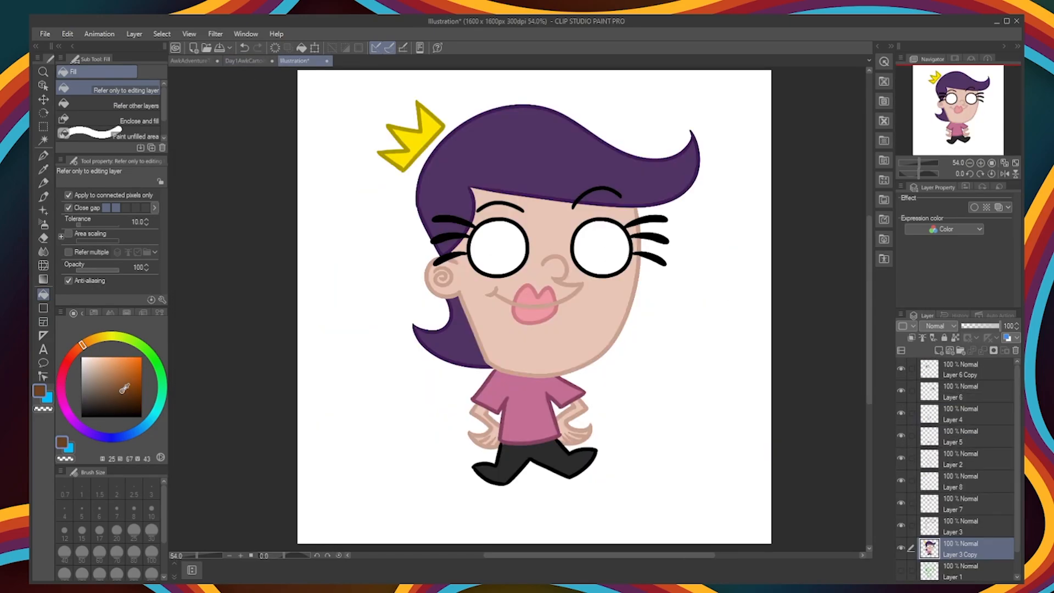
{"action": "scroll", "coordinate": [593, 202], "scroll_direction": "up", "scroll_amount": 3}
{"action": "left_click", "coordinate": [44, 155]}
{"action": "left_click", "coordinate": [939, 350]}
{"action": "left_click", "coordinate": [428, 293]}
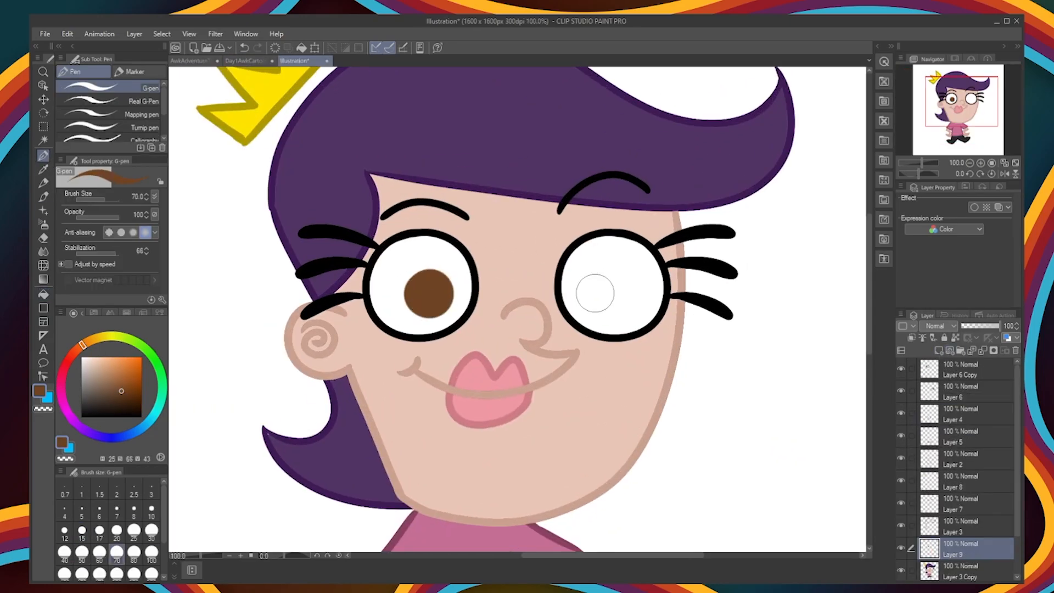
{"action": "left_click", "coordinate": [601, 294]}
Step: Dot a black pupil at size 30 into each brown iris
{"action": "left_click", "coordinate": [81, 417]}
{"action": "left_click", "coordinate": [152, 530]}
{"action": "left_click", "coordinate": [434, 297]}
{"action": "left_click", "coordinate": [594, 298]}
{"action": "scroll", "coordinate": [593, 429], "scroll_direction": "down", "scroll_amount": 3}
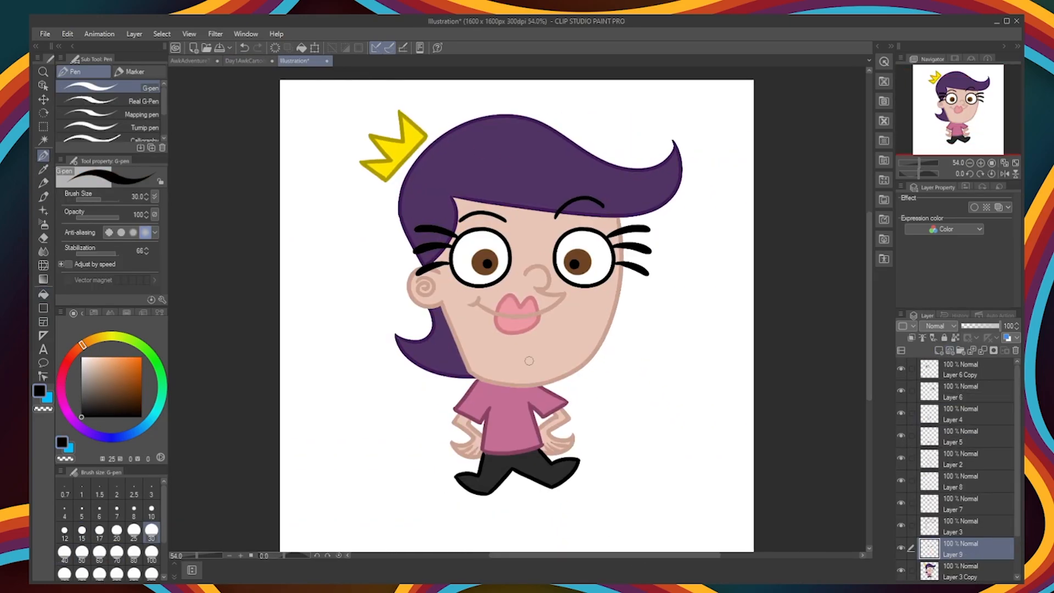
Step: Hide the Paper layer and save the illustration, with its artwork merged into one layer, as AwkFairlyOdd
{"action": "left_click", "coordinate": [250, 180]}
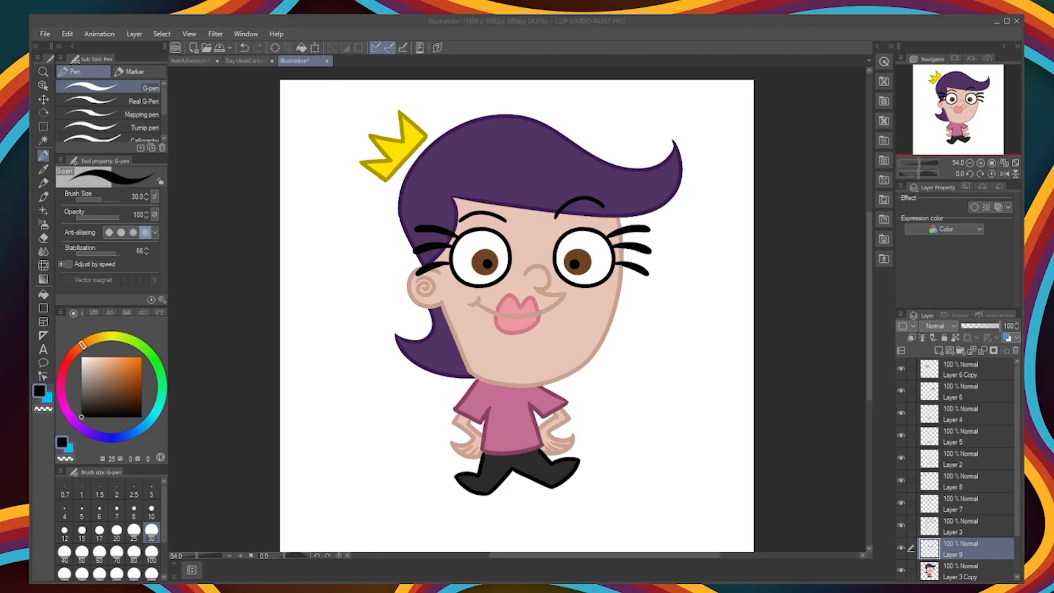
{"action": "left_click", "coordinate": [241, 194]}
{"action": "scroll", "coordinate": [958, 482], "scroll_direction": "down", "scroll_amount": 3}
{"action": "left_click", "coordinate": [901, 569]}
{"action": "left_click", "coordinate": [45, 34]}
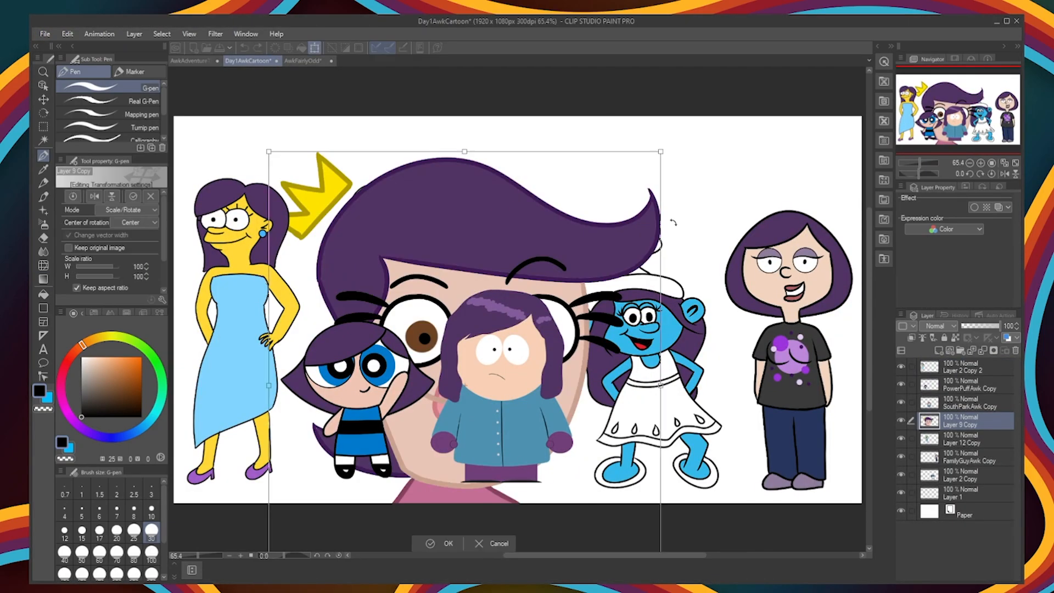
Step: Place the crowned character in the Day1AwkCartoon line-up at 28% scale, tilted above the blue girl, and open a new 1600 × 1600 px canvas
{"action": "left_click_drag", "start_coordinate": [824, 149], "coordinate": [576, 193]}
{"action": "left_click_drag", "start_coordinate": [522, 251], "coordinate": [708, 164]}
{"action": "left_click_drag", "start_coordinate": [763, 105], "coordinate": [753, 97]}
{"action": "left_click_drag", "start_coordinate": [708, 165], "coordinate": [686, 198]}
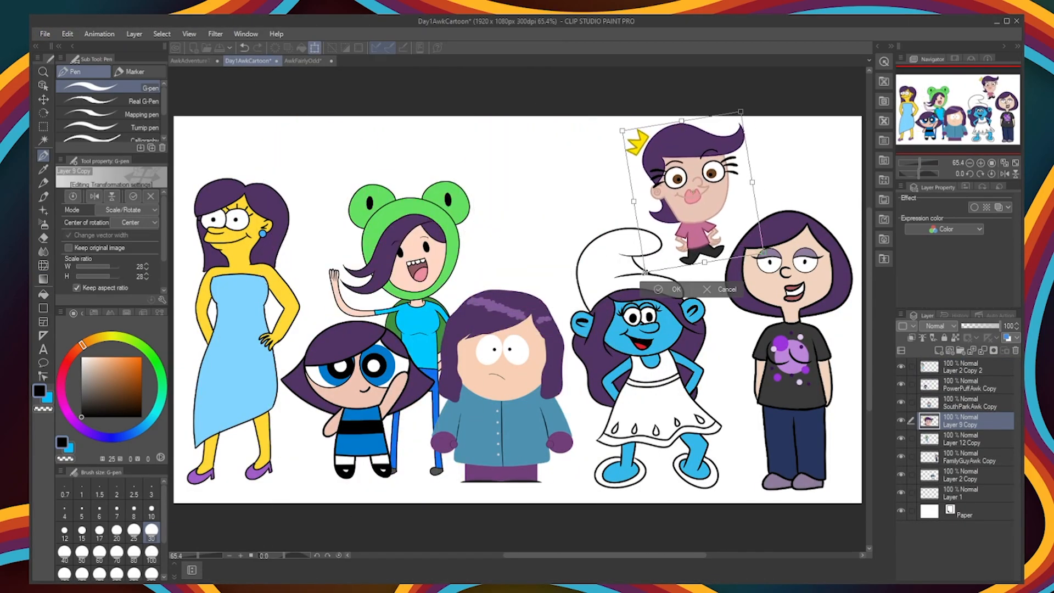
{"action": "key", "text": "Return"}
{"action": "left_click", "coordinate": [303, 61]}
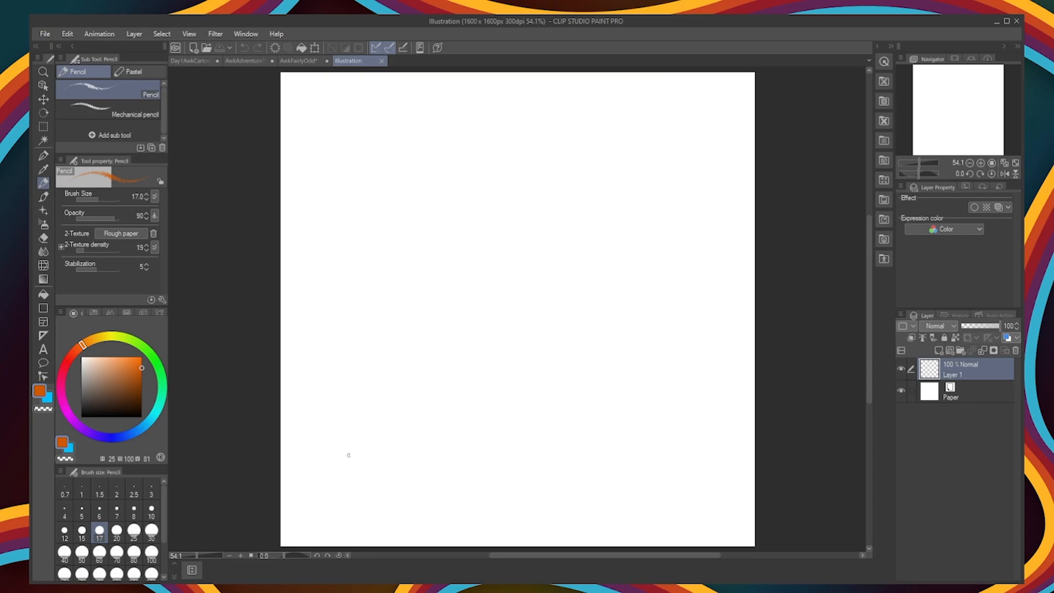
{"action": "left_click_drag", "start_coordinate": [325, 447], "coordinate": [704, 448]}
{"action": "left_click_drag", "start_coordinate": [323, 440], "coordinate": [710, 433]}
{"action": "key", "text": "ctrl+z"}
{"action": "key", "text": "ctrl+z"}
{"action": "key", "text": "ctrl+z"}
{"action": "key", "text": "ctrl+z"}
Step: Sketch a wide oval head and a bell-shaped dress with a straight hem in orange (H 25, S 100, V 81)
{"action": "left_click_drag", "start_coordinate": [352, 469], "coordinate": [640, 466]}
{"action": "mouse_move", "coordinate": [351, 468]}
{"action": "left_mouse_down"}
{"action": "mouse_move", "coordinate": [624, 318]}
{"action": "mouse_move", "coordinate": [420, 267]}
{"action": "left_mouse_up"}
{"action": "key", "text": "ctrl+z"}
{"action": "mouse_move", "coordinate": [369, 457]}
{"action": "left_mouse_down"}
{"action": "mouse_move", "coordinate": [429, 269]}
{"action": "mouse_move", "coordinate": [352, 468]}
{"action": "left_mouse_up"}
{"action": "left_click_drag", "start_coordinate": [575, 265], "coordinate": [635, 459]}
{"action": "left_click_drag", "start_coordinate": [541, 271], "coordinate": [603, 468]}
Step: Erase the stray strokes along the sides of the sketched dress
{"action": "key", "text": "e"}
{"action": "left_click_drag", "start_coordinate": [595, 270], "coordinate": [632, 456]}
{"action": "left_click_drag", "start_coordinate": [640, 466], "coordinate": [616, 473]}
{"action": "left_click_drag", "start_coordinate": [586, 378], "coordinate": [592, 461]}
{"action": "mouse_move", "coordinate": [393, 318]}
{"action": "left_mouse_down"}
{"action": "mouse_move", "coordinate": [411, 269]}
{"action": "mouse_move", "coordinate": [369, 457]}
{"action": "left_mouse_up"}
{"action": "left_click_drag", "start_coordinate": [339, 409], "coordinate": [346, 462]}
Step: Sketch two short legs with flat oval feet below the dress hem
{"action": "key", "text": "p"}
{"action": "left_click_drag", "start_coordinate": [417, 468], "coordinate": [420, 506]}
{"action": "left_click_drag", "start_coordinate": [521, 470], "coordinate": [522, 506]}
{"action": "left_click_drag", "start_coordinate": [435, 502], "coordinate": [386, 500]}
{"action": "left_click_drag", "start_coordinate": [542, 508], "coordinate": [491, 502]}
Step: Sketch thin outstretched arms with three-fingered hands on both sides of the dress
{"action": "mouse_move", "coordinate": [388, 298]}
{"action": "left_mouse_down"}
{"action": "mouse_move", "coordinate": [310, 300]}
{"action": "mouse_move", "coordinate": [315, 332]}
{"action": "left_mouse_up"}
{"action": "left_click_drag", "start_coordinate": [379, 306], "coordinate": [323, 314]}
{"action": "mouse_move", "coordinate": [553, 298]}
{"action": "left_mouse_down"}
{"action": "mouse_move", "coordinate": [641, 324]}
{"action": "mouse_move", "coordinate": [658, 317]}
{"action": "left_mouse_up"}
{"action": "left_click_drag", "start_coordinate": [620, 327], "coordinate": [654, 344]}
Step: Scale the whole sketch down slightly from its upper-left corner
{"action": "mouse_move", "coordinate": [565, 121]}
{"action": "left_mouse_down"}
{"action": "mouse_move", "coordinate": [483, 113]}
{"action": "mouse_move", "coordinate": [594, 209]}
{"action": "mouse_move", "coordinate": [490, 102]}
{"action": "left_mouse_up"}
{"action": "key", "text": "ctrl+z"}
{"action": "key", "text": "ctrl+t"}
{"action": "left_click_drag", "start_coordinate": [299, 91], "coordinate": [337, 133]}
{"action": "key", "text": "Return"}
Step: Sketch two bulging frog eyes with pupils on top of the head
{"action": "left_click_drag", "start_coordinate": [546, 156], "coordinate": [590, 203]}
{"action": "left_click_drag", "start_coordinate": [462, 137], "coordinate": [531, 145]}
{"action": "left_click_drag", "start_coordinate": [499, 111], "coordinate": [504, 111]}
{"action": "left_click_drag", "start_coordinate": [582, 154], "coordinate": [587, 154]}
{"action": "left_click_drag", "start_coordinate": [453, 200], "coordinate": [554, 207]}
{"action": "key", "text": "ctrl+z"}
{"action": "key", "text": "ctrl+z"}
{"action": "left_click_drag", "start_coordinate": [434, 238], "coordinate": [527, 241]}
{"action": "left_click_drag", "start_coordinate": [485, 164], "coordinate": [476, 154]}
{"action": "key", "text": "ctrl+z"}
{"action": "key", "text": "ctrl+z"}
{"action": "key", "text": "ctrl+z"}
{"action": "key", "text": "ctrl+z"}
{"action": "key", "text": "ctrl+z"}
{"action": "key", "text": "ctrl+z"}
{"action": "key", "text": "ctrl+z"}
{"action": "key", "text": "ctrl+z"}
{"action": "key", "text": "ctrl+y"}
{"action": "key", "text": "ctrl+y"}
{"action": "key", "text": "ctrl+y"}
{"action": "key", "text": "ctrl+y"}
{"action": "key", "text": "ctrl+y"}
{"action": "key", "text": "ctrl+y"}
{"action": "key", "text": "ctrl+y"}
{"action": "key", "text": "ctrl+y"}
Step: Sketch a curved smile, two nostrils, a round cheek and curved guidelines across the face with the Pencil
{"action": "left_click", "coordinate": [44, 158]}
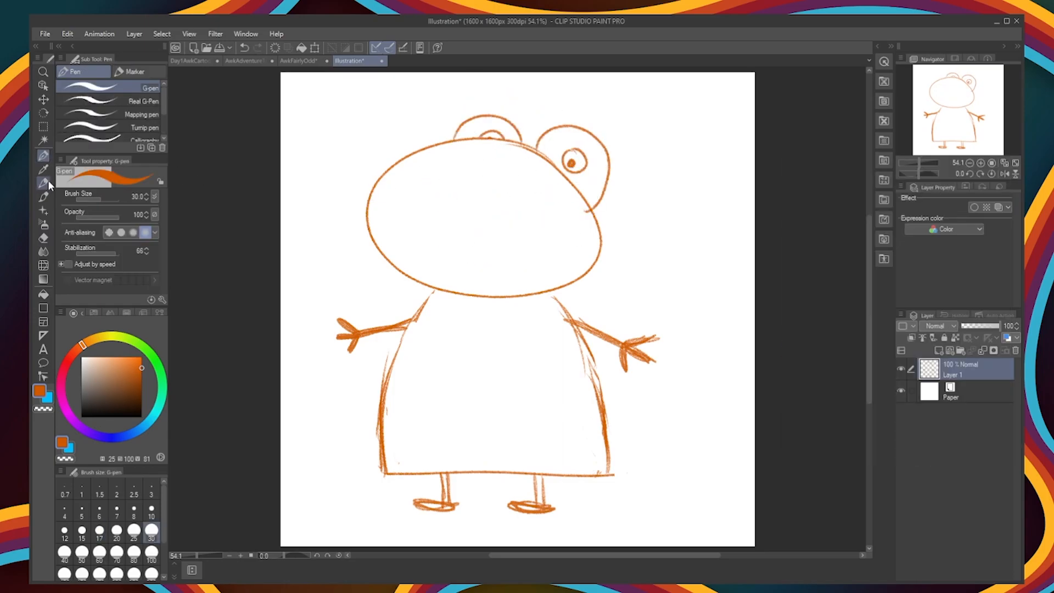
{"action": "left_click", "coordinate": [43, 183]}
{"action": "left_click_drag", "start_coordinate": [456, 185], "coordinate": [518, 200]}
{"action": "left_click_drag", "start_coordinate": [370, 209], "coordinate": [580, 253]}
{"action": "left_click_drag", "start_coordinate": [382, 229], "coordinate": [580, 271]}
{"action": "left_click_drag", "start_coordinate": [553, 194], "coordinate": [556, 193]}
{"action": "key", "text": "ctrl+z"}
{"action": "left_click_drag", "start_coordinate": [488, 159], "coordinate": [451, 150]}
{"action": "left_click_drag", "start_coordinate": [492, 127], "coordinate": [493, 127]}
{"action": "key", "text": "ctrl+z"}
Step: Add round pads to the fingertips of both sketched hands
{"action": "left_click_drag", "start_coordinate": [337, 311], "coordinate": [338, 312]}
{"action": "left_click_drag", "start_coordinate": [333, 331], "coordinate": [348, 358]}
{"action": "left_click_drag", "start_coordinate": [625, 366], "coordinate": [626, 375]}
{"action": "left_click_drag", "start_coordinate": [653, 357], "coordinate": [653, 358]}
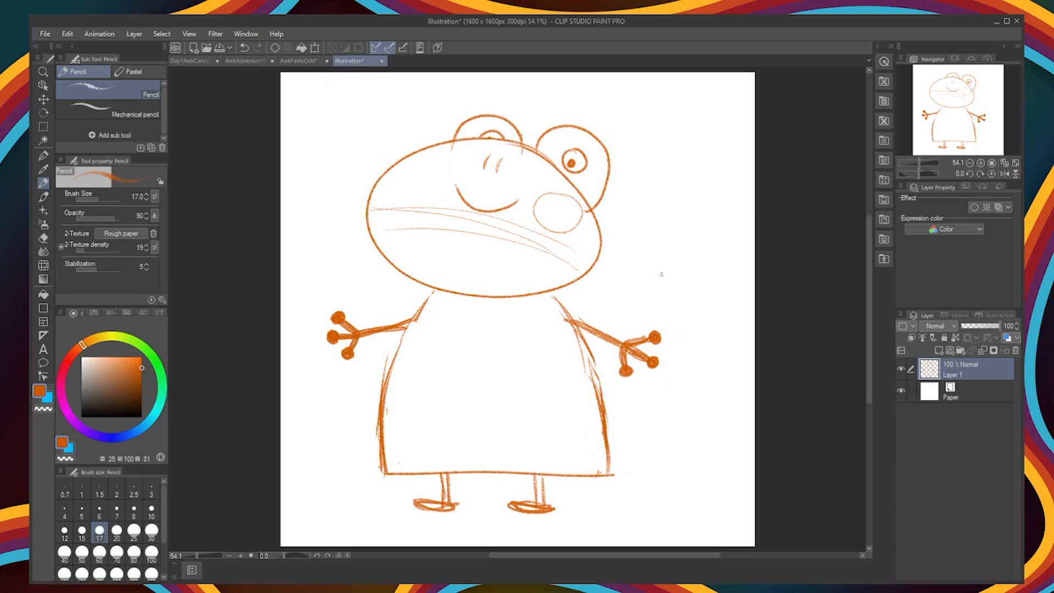
Step: Ink the oval head outline in green (H 115, S 100, V 52) on a new layer and flatten it slightly from the top
{"action": "left_click", "coordinate": [153, 357]}
{"action": "left_click", "coordinate": [142, 385]}
{"action": "key", "text": "p"}
{"action": "left_click", "coordinate": [938, 351]}
{"action": "left_click_drag", "start_coordinate": [346, 320], "coordinate": [425, 299]}
{"action": "key", "text": "ctrl+z"}
{"action": "left_click_drag", "start_coordinate": [364, 211], "coordinate": [364, 225]}
{"action": "key", "text": "ctrl+t"}
{"action": "left_click_drag", "start_coordinate": [482, 134], "coordinate": [482, 149]}
{"action": "key", "text": "Return"}
Step: Ink both bulging eyes with ring-shaped pupils in green and the two nostrils in a darker green
{"action": "mouse_move", "coordinate": [447, 155]}
{"action": "left_mouse_down"}
{"action": "mouse_move", "coordinate": [522, 153]}
{"action": "mouse_move", "coordinate": [586, 192]}
{"action": "left_mouse_up"}
{"action": "key", "text": "ctrl+z"}
{"action": "key", "text": "ctrl+z"}
{"action": "mouse_move", "coordinate": [416, 167]}
{"action": "left_mouse_down"}
{"action": "mouse_move", "coordinate": [495, 149]}
{"action": "mouse_move", "coordinate": [582, 194]}
{"action": "left_mouse_up"}
{"action": "left_click_drag", "start_coordinate": [452, 121], "coordinate": [451, 123]}
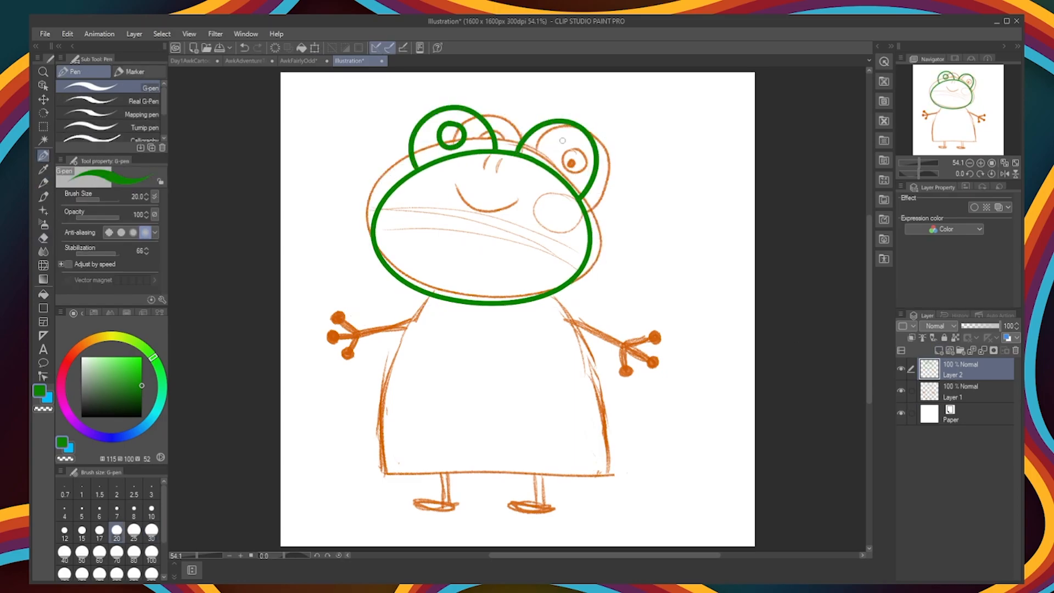
{"action": "left_click_drag", "start_coordinate": [558, 135], "coordinate": [557, 137]}
{"action": "left_click", "coordinate": [142, 397]}
{"action": "left_click_drag", "start_coordinate": [483, 160], "coordinate": [493, 174]}
Step: Ink the smile and a solid round cheek in light pink
{"action": "left_click", "coordinate": [60, 385]}
{"action": "left_click", "coordinate": [109, 362]}
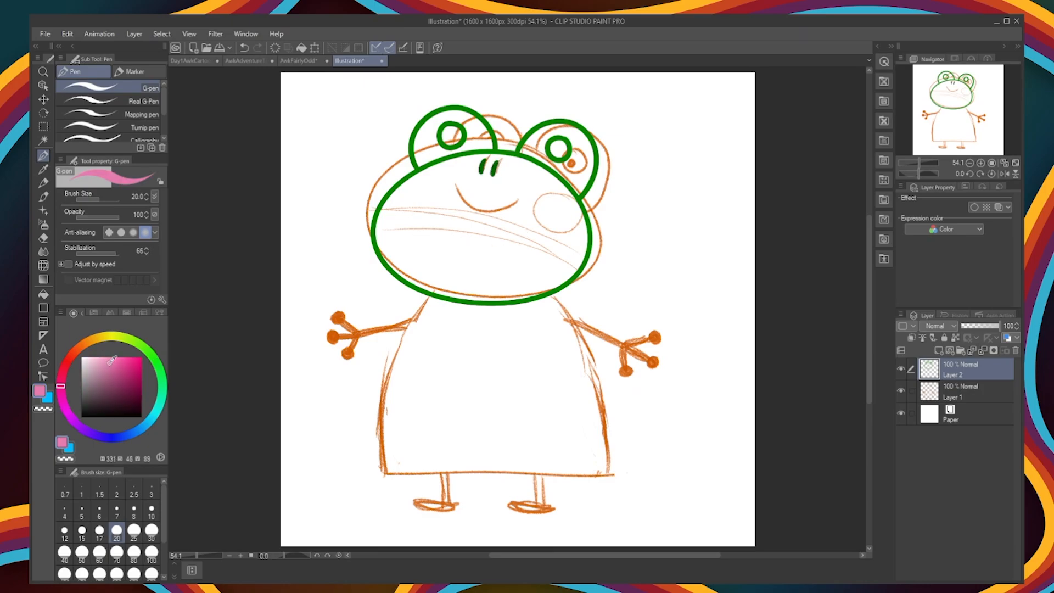
{"action": "left_click", "coordinate": [101, 357]}
{"action": "left_click_drag", "start_coordinate": [553, 194], "coordinate": [552, 195]}
{"action": "left_click_drag", "start_coordinate": [454, 187], "coordinate": [512, 195]}
{"action": "key", "text": "g"}
{"action": "left_click", "coordinate": [573, 210]}
Step: Ink the bell-shaped dress outline in dark purple (H 277, S 48, V 39) on a new layer
{"action": "left_click", "coordinate": [80, 427]}
{"action": "left_click", "coordinate": [110, 393]}
{"action": "left_click", "coordinate": [939, 350]}
{"action": "left_click", "coordinate": [44, 156]}
{"action": "left_click_drag", "start_coordinate": [438, 272], "coordinate": [367, 432]}
{"action": "left_click_drag", "start_coordinate": [529, 270], "coordinate": [590, 438]}
{"action": "mouse_move", "coordinate": [366, 433]}
{"action": "left_mouse_down"}
{"action": "mouse_move", "coordinate": [634, 435]}
{"action": "mouse_move", "coordinate": [598, 441]}
{"action": "left_mouse_up"}
Step: Shift the dress down, place its layer beneath the head layer, and erase the outline ends that overlap the head
{"action": "left_click", "coordinate": [44, 239]}
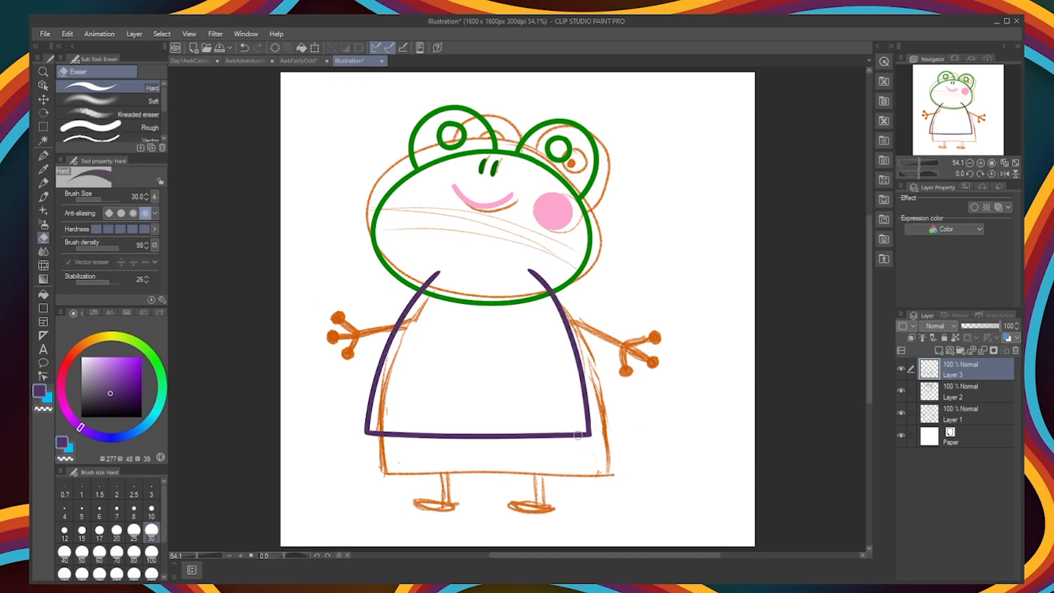
{"action": "left_click", "coordinate": [43, 100]}
{"action": "left_click_drag", "start_coordinate": [494, 357], "coordinate": [498, 378]}
{"action": "left_click_drag", "start_coordinate": [967, 376], "coordinate": [968, 398]}
{"action": "left_click", "coordinate": [43, 238]}
{"action": "left_click_drag", "start_coordinate": [445, 291], "coordinate": [441, 294]}
{"action": "left_click_drag", "start_coordinate": [533, 291], "coordinate": [538, 290]}
Step: Ink both arms with round-tipped fingers in the head's green at size 30 on a new layer beneath the dress layer
{"action": "left_click", "coordinate": [110, 379]}
{"action": "left_click", "coordinate": [43, 294]}
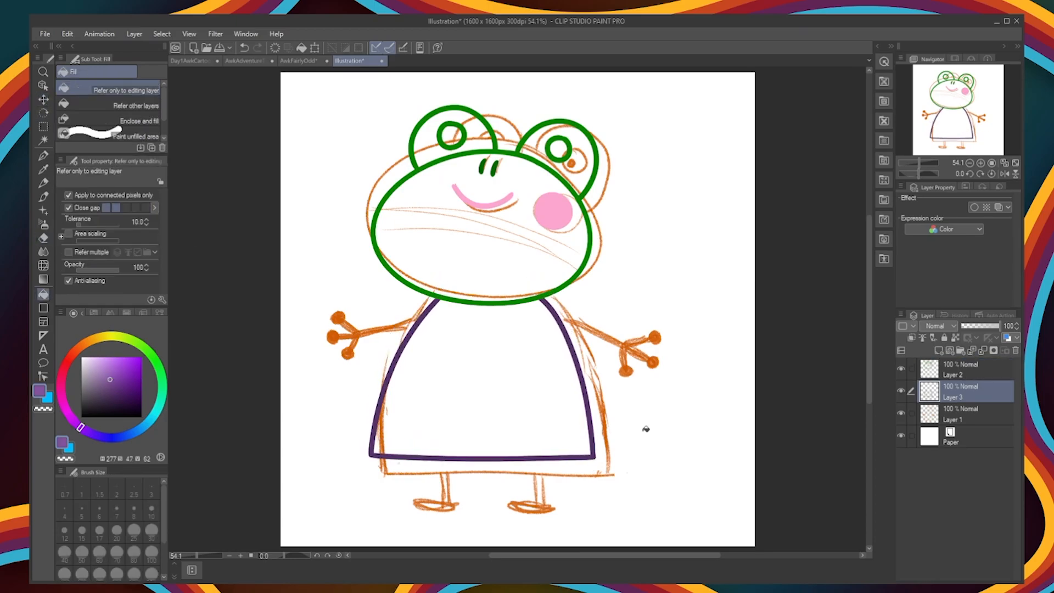
{"action": "left_click", "coordinate": [590, 246], "text": "alt"}
{"action": "left_click", "coordinate": [43, 156]}
{"action": "left_click", "coordinate": [938, 350]}
{"action": "left_click", "coordinate": [152, 530]}
{"action": "mouse_move", "coordinate": [431, 314]}
{"action": "left_mouse_down"}
{"action": "mouse_move", "coordinate": [347, 332]}
{"action": "mouse_move", "coordinate": [349, 308]}
{"action": "mouse_move", "coordinate": [360, 350]}
{"action": "left_mouse_up"}
{"action": "left_click_drag", "start_coordinate": [547, 313], "coordinate": [629, 333]}
{"action": "left_click_drag", "start_coordinate": [609, 324], "coordinate": [622, 310]}
{"action": "left_click_drag", "start_coordinate": [610, 329], "coordinate": [609, 351]}
{"action": "left_click_drag", "start_coordinate": [976, 392], "coordinate": [977, 423]}
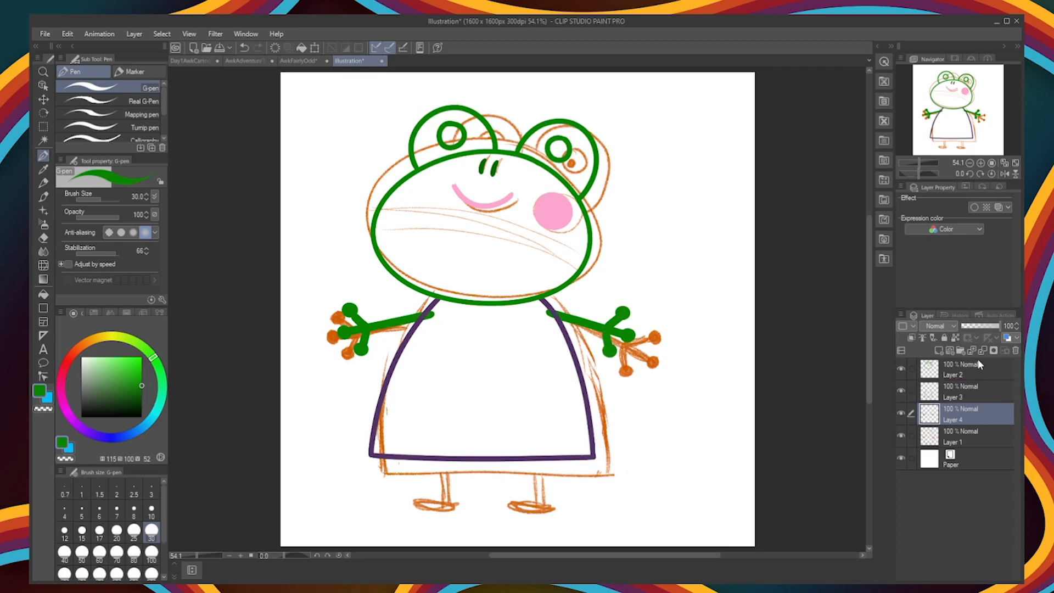
Step: Ink two short green legs below the dress with solid black oval shoes, erasing leg ends that overlap the dress
{"action": "left_click_drag", "start_coordinate": [442, 459], "coordinate": [442, 498]}
{"action": "key", "text": "e"}
{"action": "mouse_move", "coordinate": [535, 456]}
{"action": "left_mouse_down"}
{"action": "mouse_move", "coordinate": [537, 499]}
{"action": "mouse_move", "coordinate": [540, 452]}
{"action": "left_mouse_up"}
{"action": "left_click", "coordinate": [81, 417]}
{"action": "key", "text": "p"}
{"action": "left_click_drag", "start_coordinate": [434, 498], "coordinate": [442, 501]}
{"action": "key", "text": "ctrl+z"}
{"action": "left_click_drag", "start_coordinate": [524, 499], "coordinate": [538, 501]}
Step: Hide the sketch layer and place a merged copy of the line art beneath the ink layers
{"action": "left_click", "coordinate": [901, 435]}
{"action": "left_click", "coordinate": [983, 364], "text": "shift"}
{"action": "left_click_drag", "start_coordinate": [982, 365], "coordinate": [960, 442]}
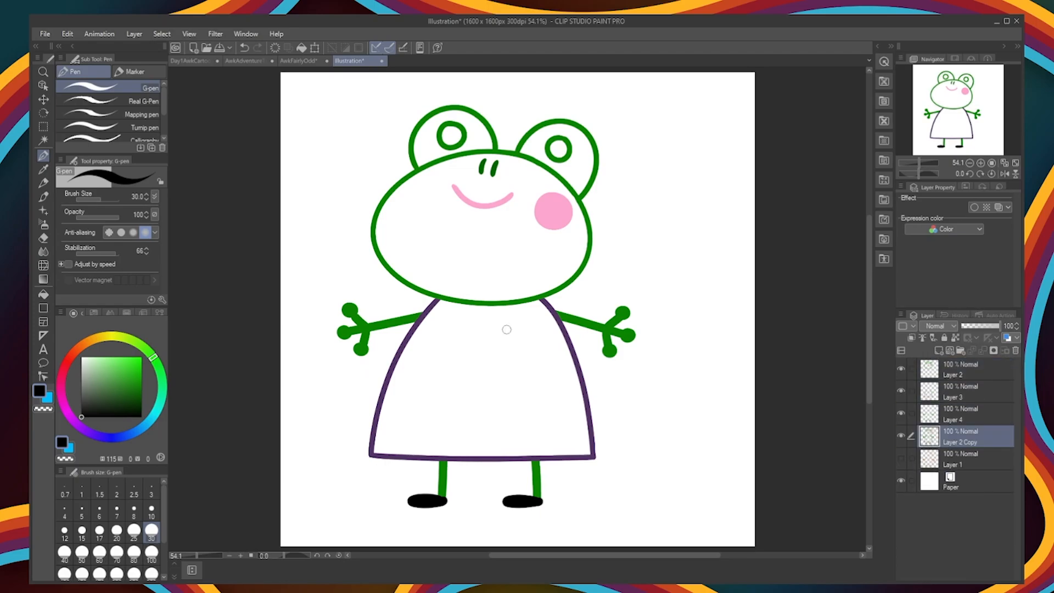
Step: Fill the frog's dress with purple and its head and both eye bumps with medium green
{"action": "key", "text": "g"}
{"action": "left_click", "coordinate": [455, 365]}
{"action": "left_click", "coordinate": [125, 378]}
{"action": "left_click", "coordinate": [488, 242]}
{"action": "left_click", "coordinate": [542, 147]}
{"action": "left_click", "coordinate": [119, 375]}
{"action": "left_click", "coordinate": [489, 241]}
{"action": "left_click", "coordinate": [541, 147]}
{"action": "left_click", "coordinate": [483, 136]}
Step: Select the face area, paint its lower half lighter green (H 115, S 50, V 82) at size 40, and deselect
{"action": "key", "text": "w"}
{"action": "left_click", "coordinate": [467, 242]}
{"action": "left_click", "coordinate": [111, 367]}
{"action": "key", "text": "p"}
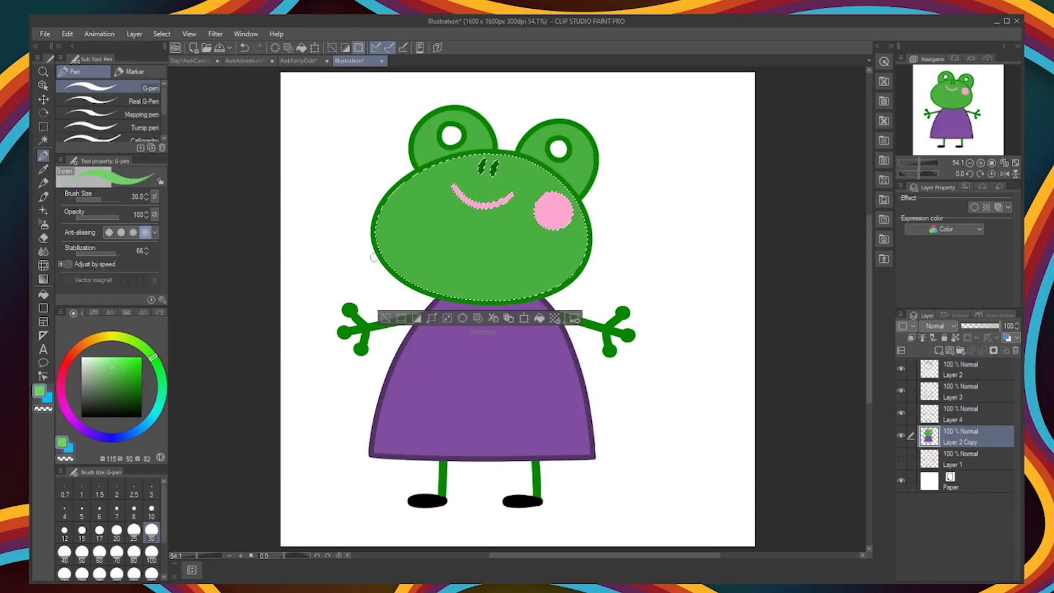
{"action": "key", "text": "bracketright"}
{"action": "key", "text": "bracketright"}
{"action": "key", "text": "bracketright"}
{"action": "key", "text": "bracketright"}
{"action": "key", "text": "bracketright"}
{"action": "key", "text": "bracketright"}
{"action": "key", "text": "bracketright"}
{"action": "key", "text": "bracketright"}
{"action": "key", "text": "bracketright"}
{"action": "key", "text": "bracketright"}
{"action": "key", "text": "bracketright"}
{"action": "key", "text": "bracketright"}
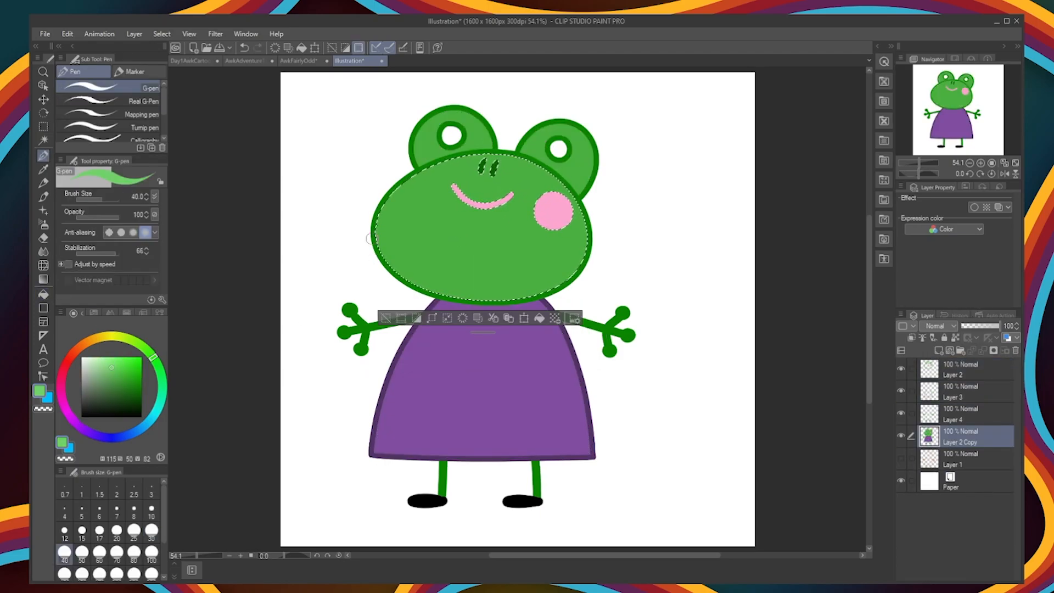
{"action": "left_click_drag", "start_coordinate": [366, 265], "coordinate": [571, 303]}
{"action": "key", "text": "ctrl+d"}
Step: Add black pupils to both eyes at size 25 and hide the paper layer
{"action": "key", "text": "g"}
{"action": "left_click", "coordinate": [81, 356]}
{"action": "key", "text": "p"}
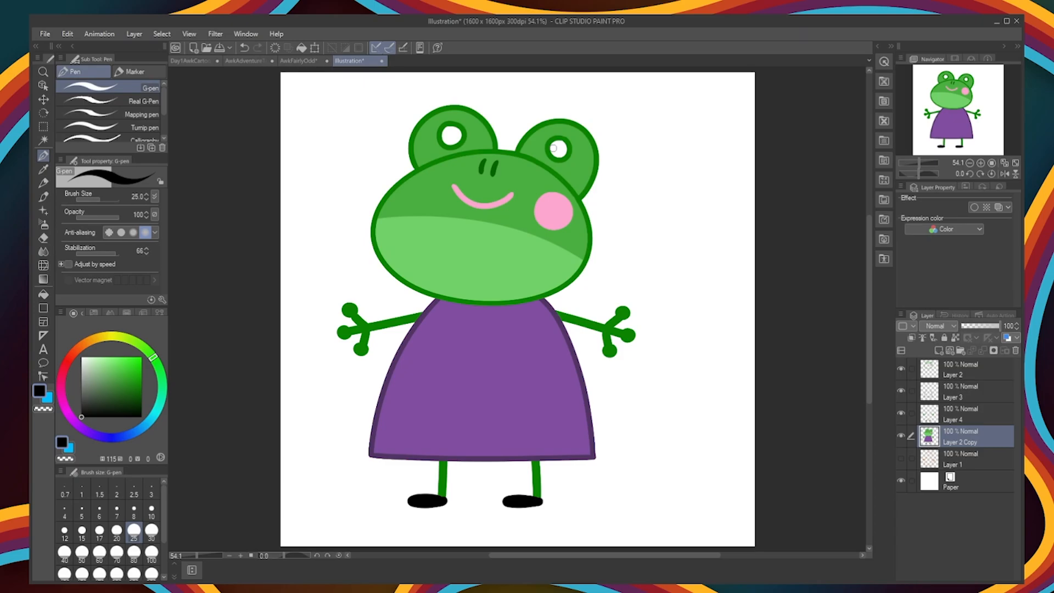
{"action": "left_click", "coordinate": [556, 149]}
{"action": "left_click", "coordinate": [446, 135]}
{"action": "left_click", "coordinate": [901, 480]}
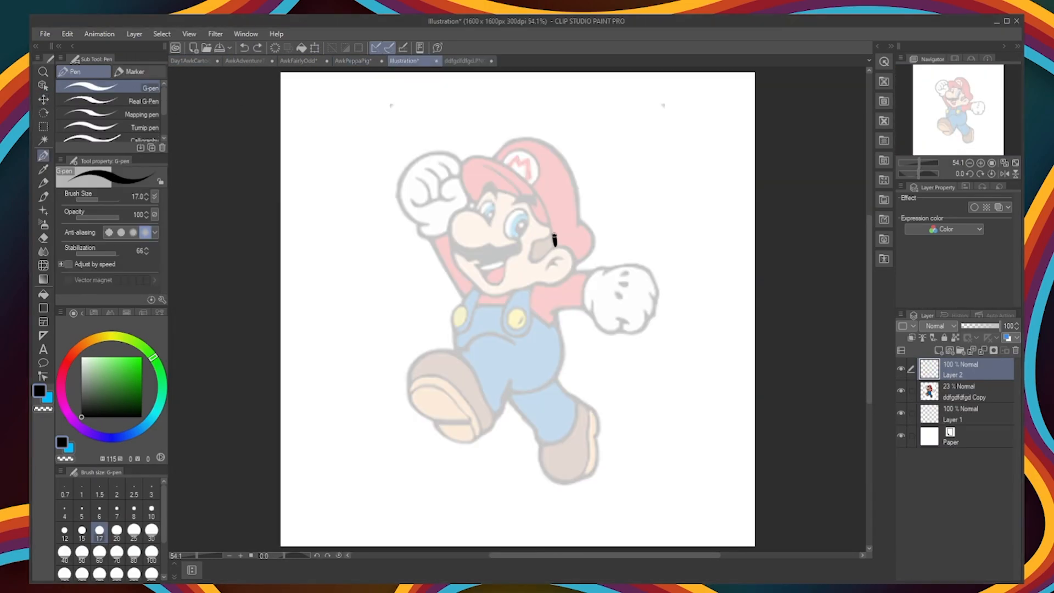
Step: Trace the cap, face, nose and ear over the faded Mario reference in black at size 17
{"action": "mouse_move", "coordinate": [473, 205]}
{"action": "left_mouse_down"}
{"action": "mouse_move", "coordinate": [557, 248]}
{"action": "mouse_move", "coordinate": [551, 229]}
{"action": "left_mouse_up"}
{"action": "left_click_drag", "start_coordinate": [474, 166], "coordinate": [573, 237]}
{"action": "mouse_move", "coordinate": [579, 219]}
{"action": "left_mouse_down"}
{"action": "mouse_move", "coordinate": [574, 264]}
{"action": "mouse_move", "coordinate": [544, 272]}
{"action": "mouse_move", "coordinate": [472, 217]}
{"action": "mouse_move", "coordinate": [496, 293]}
{"action": "left_mouse_up"}
{"action": "key", "text": "ctrl+z"}
{"action": "key", "text": "e"}
{"action": "key", "text": "p"}
{"action": "mouse_move", "coordinate": [497, 231]}
{"action": "left_mouse_down"}
{"action": "mouse_move", "coordinate": [472, 227]}
{"action": "mouse_move", "coordinate": [492, 204]}
{"action": "left_mouse_up"}
{"action": "key", "text": "ctrl+z"}
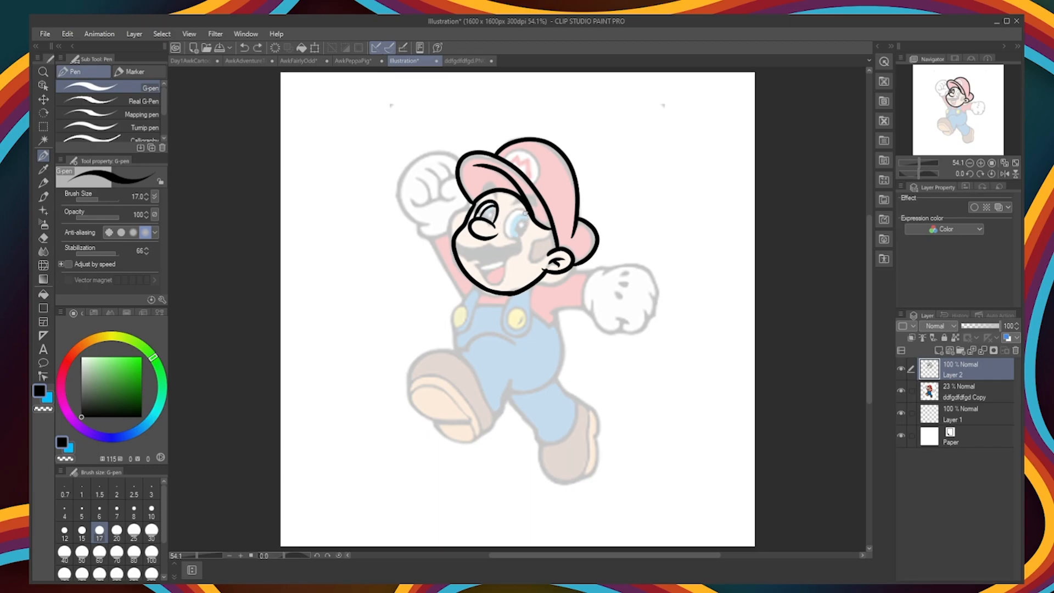
Step: Ink the eyes with pupils, lashes and brows, and the open smiling mouth
{"action": "left_click_drag", "start_coordinate": [522, 213], "coordinate": [522, 208]}
{"action": "left_click_drag", "start_coordinate": [514, 213], "coordinate": [508, 235]}
{"action": "key", "text": "ctrl+z"}
{"action": "left_click_drag", "start_coordinate": [473, 193], "coordinate": [496, 185]}
{"action": "key", "text": "ctrl+z"}
{"action": "mouse_move", "coordinate": [471, 249]}
{"action": "left_mouse_down"}
{"action": "mouse_move", "coordinate": [510, 253]}
{"action": "mouse_move", "coordinate": [563, 302]}
{"action": "left_mouse_up"}
Step: Undo the hair lock in front of the ear and redraw it on a new layer
{"action": "left_click_drag", "start_coordinate": [548, 255], "coordinate": [563, 303]}
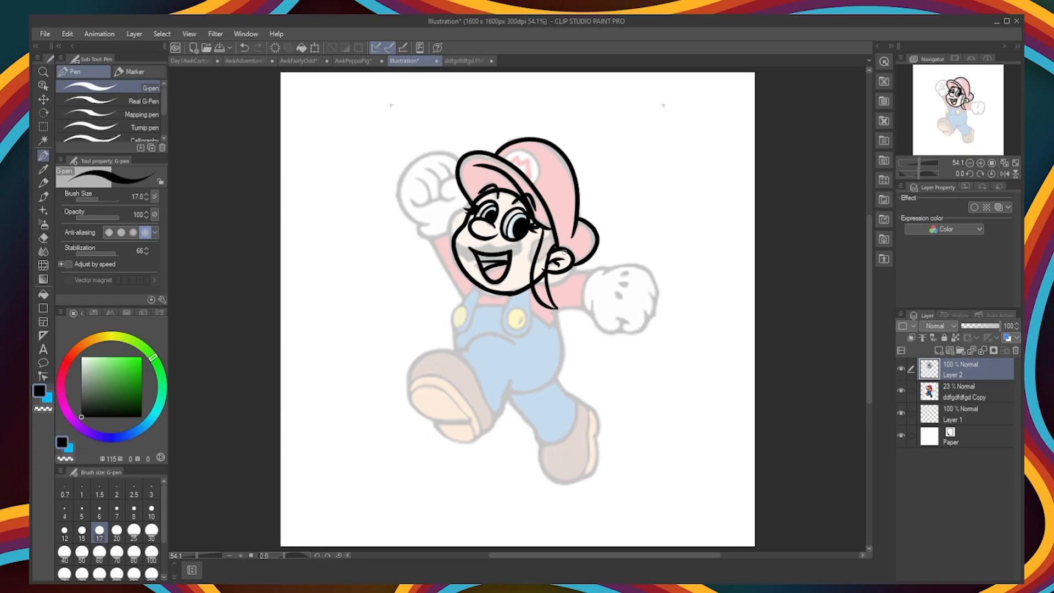
{"action": "key", "text": "ctrl+z"}
{"action": "key", "text": "ctrl+z"}
{"action": "left_click", "coordinate": [939, 350]}
{"action": "left_click_drag", "start_coordinate": [541, 229], "coordinate": [563, 302]}
{"action": "left_click_drag", "start_coordinate": [549, 254], "coordinate": [563, 302]}
Step: Erase the head lines beneath the hair lock and ink a fringe across the forehead on the hair layer
{"action": "left_click", "coordinate": [963, 392]}
{"action": "key", "text": "e"}
{"action": "left_click", "coordinate": [958, 375]}
{"action": "key", "text": "p"}
{"action": "mouse_move", "coordinate": [514, 195]}
{"action": "left_mouse_down"}
{"action": "mouse_move", "coordinate": [450, 205]}
{"action": "mouse_move", "coordinate": [516, 193]}
{"action": "mouse_move", "coordinate": [483, 199]}
{"action": "mouse_move", "coordinate": [404, 267]}
{"action": "mouse_move", "coordinate": [462, 269]}
{"action": "left_mouse_up"}
Step: Erase the head lines beneath the fringe and ink a curled hair lock beside the cheek nearest the raised fist
{"action": "left_click", "coordinate": [961, 392]}
{"action": "key", "text": "e"}
{"action": "left_click", "coordinate": [949, 374]}
{"action": "key", "text": "p"}
{"action": "key", "text": "ctrl+z"}
{"action": "key", "text": "ctrl+z"}
{"action": "left_click_drag", "start_coordinate": [463, 211], "coordinate": [418, 250]}
{"action": "left_click_drag", "start_coordinate": [418, 251], "coordinate": [455, 249]}
{"action": "key", "text": "ctrl+z"}
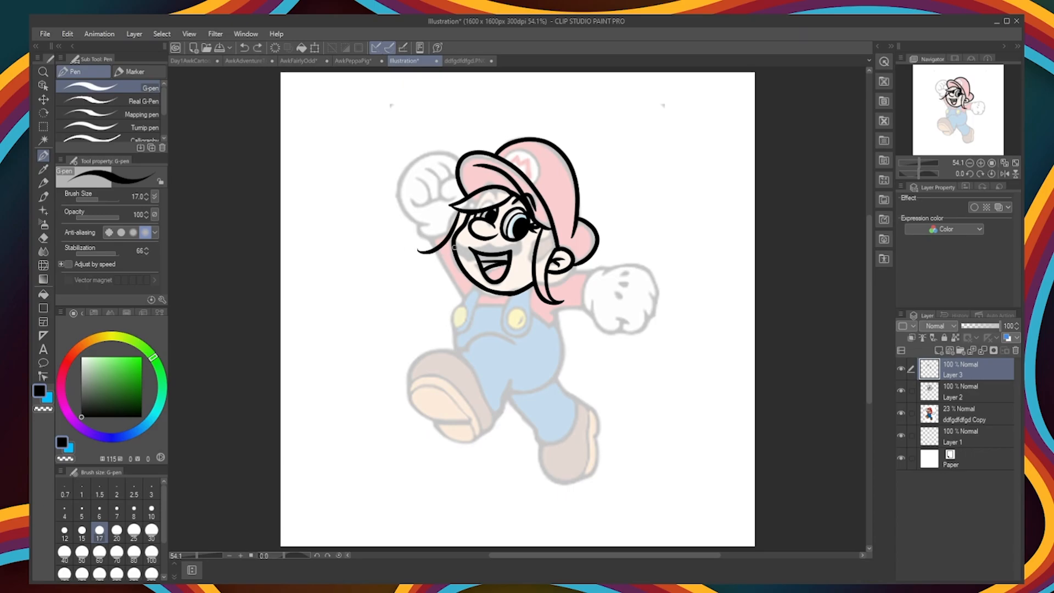
{"action": "key", "text": "ctrl+z"}
{"action": "key", "text": "ctrl+z"}
Step: Ink a flowing, pointed ponytail behind the head on a new layer
{"action": "left_click", "coordinate": [938, 350]}
{"action": "mouse_move", "coordinate": [576, 266]}
{"action": "left_mouse_down"}
{"action": "mouse_move", "coordinate": [691, 230]}
{"action": "mouse_move", "coordinate": [649, 249]}
{"action": "left_mouse_up"}
{"action": "left_click_drag", "start_coordinate": [629, 257], "coordinate": [697, 243]}
{"action": "left_click_drag", "start_coordinate": [697, 243], "coordinate": [665, 289]}
{"action": "mouse_move", "coordinate": [591, 298]}
{"action": "left_mouse_down"}
{"action": "mouse_move", "coordinate": [697, 296]}
{"action": "mouse_move", "coordinate": [632, 327]}
{"action": "left_mouse_up"}
{"action": "key", "text": "ctrl+z"}
{"action": "key", "text": "ctrl+z"}
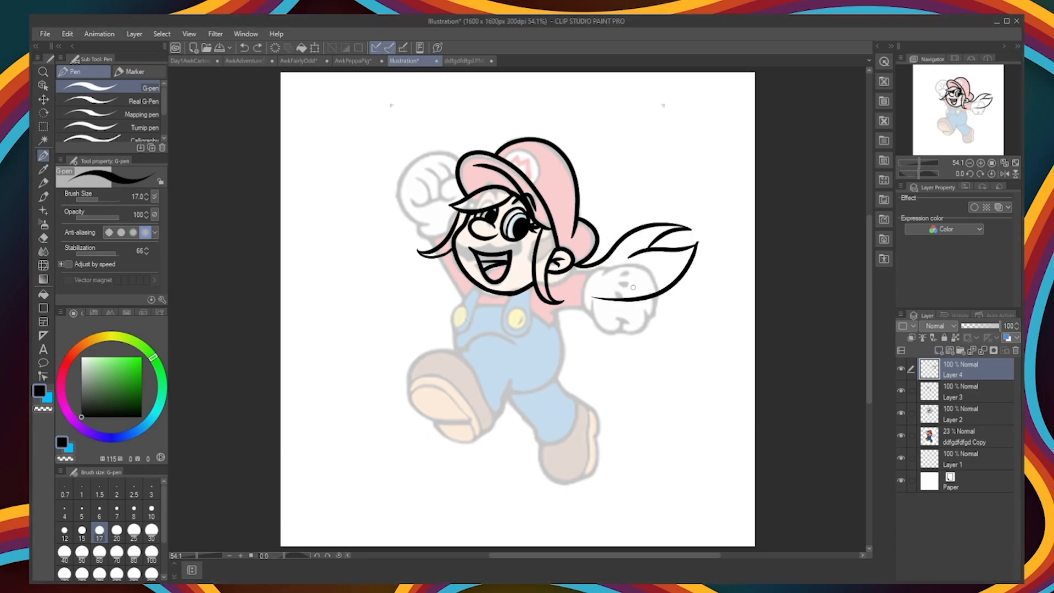
Step: Ink the outstretched arm's upper sleeve edge and the outline of its gloved fist on a new layer
{"action": "left_click", "coordinate": [938, 350]}
{"action": "left_click_drag", "start_coordinate": [549, 275], "coordinate": [601, 272]}
{"action": "mouse_move", "coordinate": [615, 268]}
{"action": "left_mouse_down"}
{"action": "mouse_move", "coordinate": [590, 314]}
{"action": "mouse_move", "coordinate": [595, 294]}
{"action": "left_mouse_up"}
{"action": "left_click_drag", "start_coordinate": [606, 278], "coordinate": [653, 302]}
{"action": "mouse_move", "coordinate": [637, 291]}
{"action": "left_mouse_down"}
{"action": "mouse_move", "coordinate": [650, 303]}
{"action": "mouse_move", "coordinate": [621, 314]}
{"action": "left_mouse_up"}
Step: Ink the fingers of the outstretched gloved fist and the lower edge of its sleeve
{"action": "left_click_drag", "start_coordinate": [594, 313], "coordinate": [621, 333]}
{"action": "mouse_move", "coordinate": [605, 316]}
{"action": "left_mouse_down"}
{"action": "mouse_move", "coordinate": [624, 313]}
{"action": "mouse_move", "coordinate": [641, 266]}
{"action": "mouse_move", "coordinate": [621, 314]}
{"action": "left_mouse_up"}
{"action": "key", "text": "ctrl+z"}
{"action": "key", "text": "ctrl+z"}
{"action": "key", "text": "ctrl+z"}
{"action": "key", "text": "ctrl+z"}
{"action": "left_click_drag", "start_coordinate": [592, 313], "coordinate": [621, 332]}
{"action": "left_click_drag", "start_coordinate": [615, 313], "coordinate": [631, 312]}
{"action": "left_click_drag", "start_coordinate": [549, 313], "coordinate": [591, 313]}
Step: Ink the side of the overalls, the raised front leg, and its shoe with the sole
{"action": "mouse_move", "coordinate": [559, 312]}
{"action": "left_mouse_down"}
{"action": "mouse_move", "coordinate": [569, 367]}
{"action": "mouse_move", "coordinate": [512, 384]}
{"action": "mouse_move", "coordinate": [496, 419]}
{"action": "left_mouse_up"}
{"action": "key", "text": "ctrl+z"}
{"action": "mouse_move", "coordinate": [496, 416]}
{"action": "left_mouse_down"}
{"action": "mouse_move", "coordinate": [419, 405]}
{"action": "mouse_move", "coordinate": [469, 419]}
{"action": "left_mouse_up"}
{"action": "mouse_move", "coordinate": [435, 421]}
{"action": "left_mouse_down"}
{"action": "mouse_move", "coordinate": [476, 437]}
{"action": "mouse_move", "coordinate": [499, 417]}
{"action": "left_mouse_up"}
{"action": "left_click_drag", "start_coordinate": [411, 383], "coordinate": [480, 430]}
{"action": "key", "text": "ctrl+z"}
Step: Ink the rear leg with its trouser cuff and shoe
{"action": "key", "text": "ctrl+z"}
{"action": "left_click_drag", "start_coordinate": [457, 350], "coordinate": [520, 349]}
{"action": "mouse_move", "coordinate": [508, 398]}
{"action": "left_mouse_down"}
{"action": "mouse_move", "coordinate": [537, 434]}
{"action": "mouse_move", "coordinate": [578, 404]}
{"action": "left_mouse_up"}
{"action": "left_click_drag", "start_coordinate": [558, 381], "coordinate": [579, 402]}
{"action": "mouse_move", "coordinate": [580, 401]}
{"action": "left_mouse_down"}
{"action": "mouse_move", "coordinate": [597, 412]}
{"action": "mouse_move", "coordinate": [594, 437]}
{"action": "left_mouse_up"}
{"action": "left_click_drag", "start_coordinate": [596, 437], "coordinate": [543, 448]}
Step: Ink the raised arm with its gloved fist and finger lines, erasing the arm line that overlaps the hair
{"action": "key", "text": "ctrl+z"}
{"action": "left_click_drag", "start_coordinate": [591, 409], "coordinate": [588, 475]}
{"action": "mouse_move", "coordinate": [456, 350]}
{"action": "left_mouse_down"}
{"action": "mouse_move", "coordinate": [465, 300]}
{"action": "mouse_move", "coordinate": [433, 241]}
{"action": "left_mouse_up"}
{"action": "mouse_move", "coordinate": [428, 224]}
{"action": "left_mouse_down"}
{"action": "mouse_move", "coordinate": [419, 233]}
{"action": "mouse_move", "coordinate": [450, 232]}
{"action": "left_mouse_up"}
{"action": "mouse_move", "coordinate": [422, 223]}
{"action": "left_mouse_down"}
{"action": "mouse_move", "coordinate": [395, 173]}
{"action": "mouse_move", "coordinate": [460, 159]}
{"action": "left_mouse_up"}
{"action": "key", "text": "ctrl+z"}
{"action": "key", "text": "e"}
{"action": "left_click_drag", "start_coordinate": [429, 231], "coordinate": [437, 243]}
{"action": "key", "text": "p"}
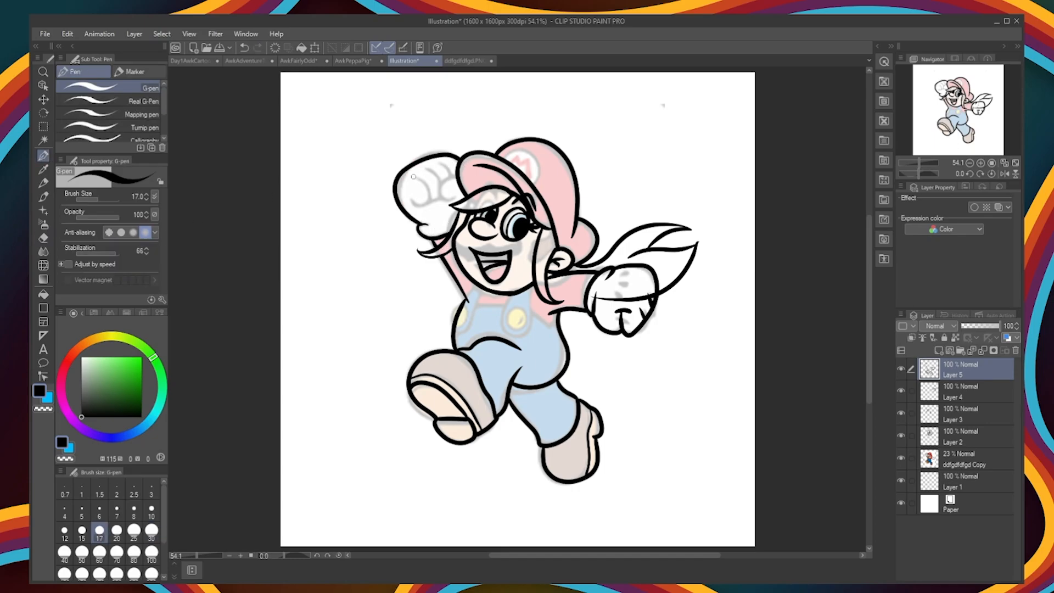
{"action": "left_click_drag", "start_coordinate": [415, 177], "coordinate": [409, 193]}
{"action": "left_click_drag", "start_coordinate": [456, 176], "coordinate": [455, 194]}
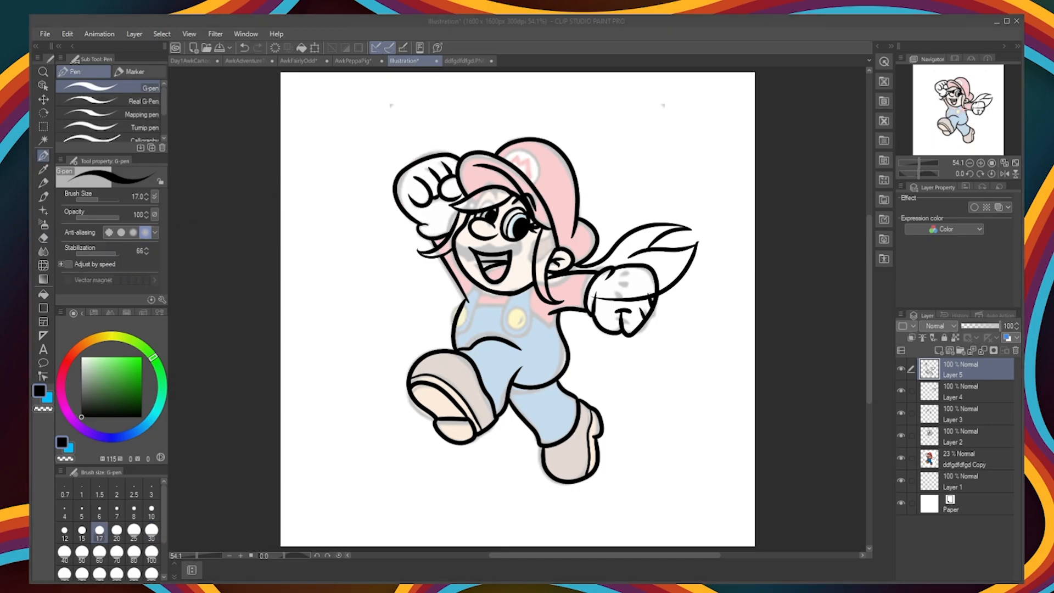
Step: Ink the round cap emblem and the overalls' straps and buttons, and hide the Mario reference layer
{"action": "left_click_drag", "start_coordinate": [503, 158], "coordinate": [540, 193]}
{"action": "left_click_drag", "start_coordinate": [532, 290], "coordinate": [509, 324]}
{"action": "left_click_drag", "start_coordinate": [476, 288], "coordinate": [468, 320]}
{"action": "left_click_drag", "start_coordinate": [469, 322], "coordinate": [488, 295]}
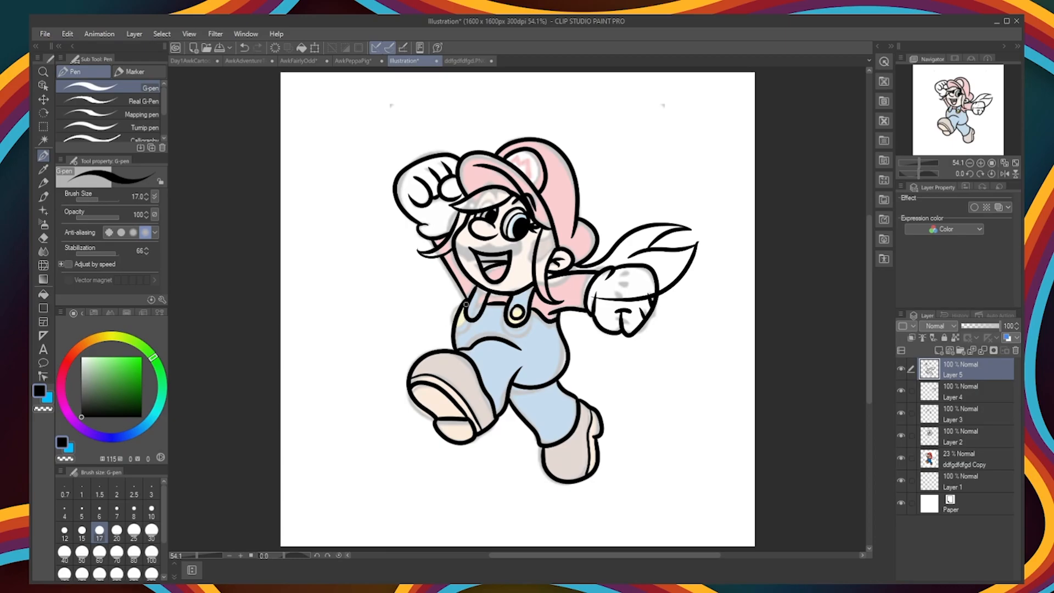
{"action": "left_click", "coordinate": [900, 458]}
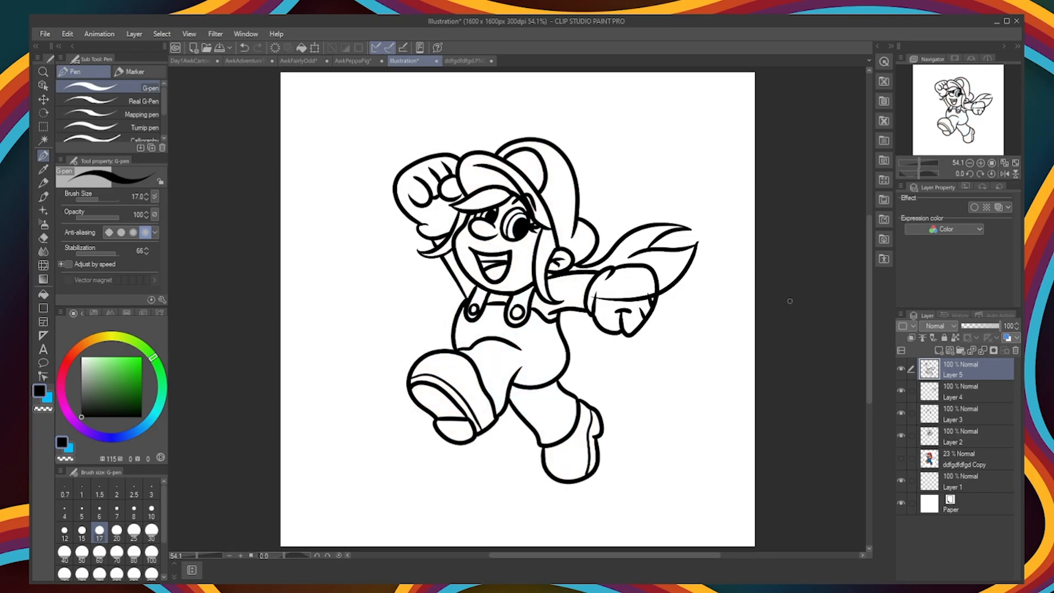
Step: Sample the purple of the frog's dress from the AwkPeppaPig drawing and erase the ponytail lines inside the glove on Layer 4
{"action": "left_click", "coordinate": [357, 62]}
{"action": "left_click", "coordinate": [483, 351], "text": "alt"}
{"action": "left_click", "coordinate": [465, 62]}
{"action": "left_click", "coordinate": [406, 61]}
{"action": "left_click", "coordinate": [971, 392]}
{"action": "key", "text": "e"}
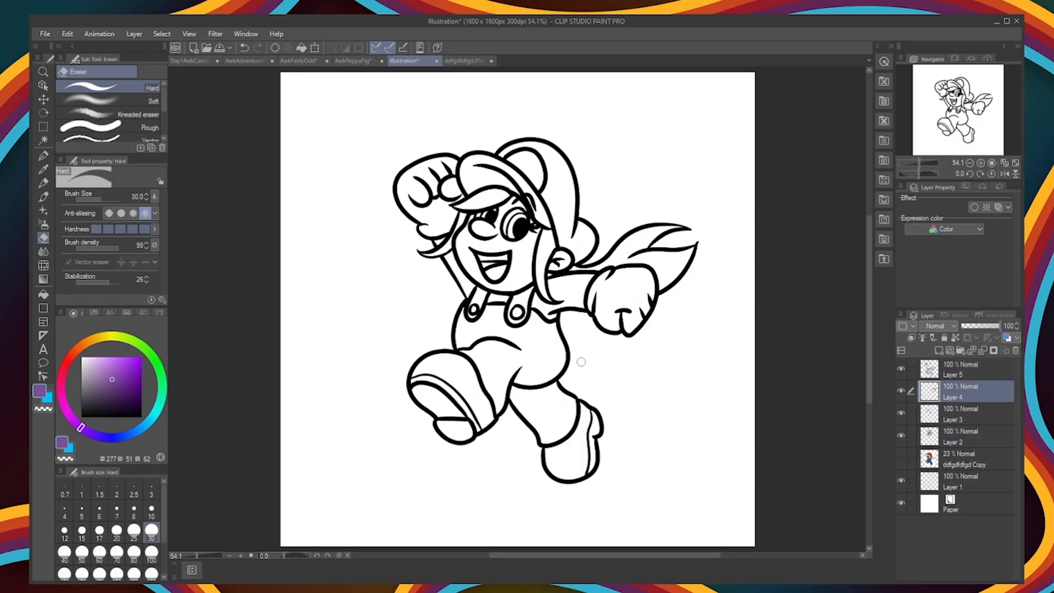
Step: Sample the dark purple (H 277, S 48, V 39) from the AwkFairlyOdd drawing and try a fill on the cap
{"action": "left_click", "coordinate": [44, 294]}
{"action": "left_click", "coordinate": [300, 62]}
{"action": "left_click", "coordinate": [491, 158], "text": "alt"}
{"action": "left_click", "coordinate": [406, 61]}
{"action": "left_click", "coordinate": [563, 179]}
{"action": "key", "text": "ctrl+z"}
Step: Create a merged copy of the ink layers and place it beneath Layer 2
{"action": "left_click", "coordinate": [969, 370]}
{"action": "left_click", "coordinate": [967, 436], "text": "shift"}
{"action": "left_click_drag", "start_coordinate": [966, 434], "coordinate": [970, 450]}
{"action": "key", "text": "alt+shift+e"}
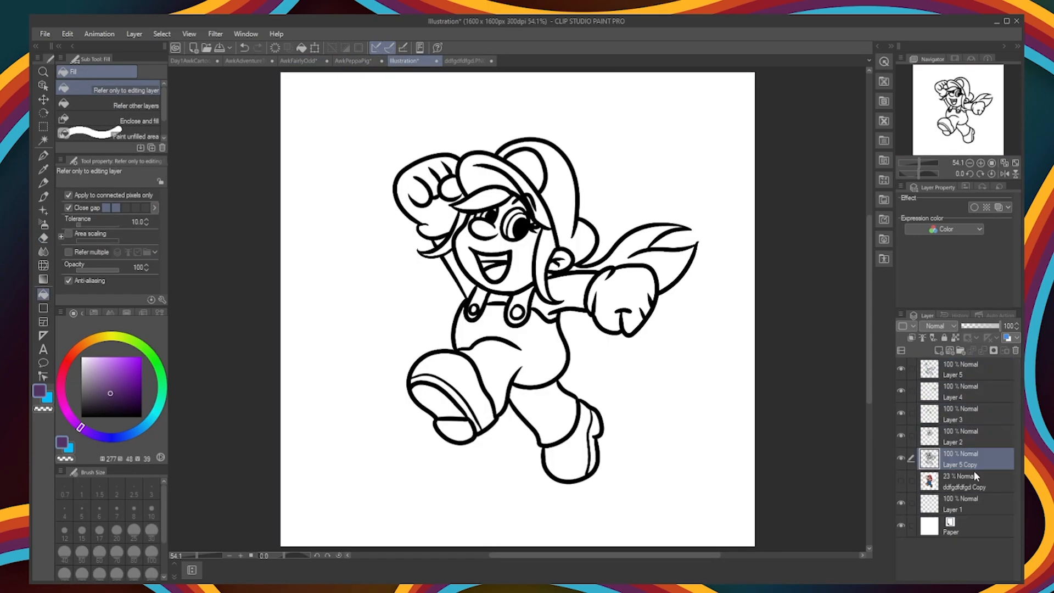
Step: Fill the fringe, side locks and ponytail with dark purple (H 277, S 48, V 39)
{"action": "left_click", "coordinate": [484, 199]}
{"action": "left_click", "coordinate": [451, 239]}
{"action": "left_click", "coordinate": [543, 264]}
{"action": "left_click", "coordinate": [628, 247]}
{"action": "left_click", "coordinate": [553, 272]}
Step: Fill the shirt, sleeves and cap with bright purple (H 277, S 60, V 87), leaving the cap emblem white
{"action": "left_click", "coordinate": [117, 364]}
{"action": "left_click", "coordinate": [565, 288]}
{"action": "left_click", "coordinate": [499, 299]}
{"action": "left_click", "coordinate": [456, 272]}
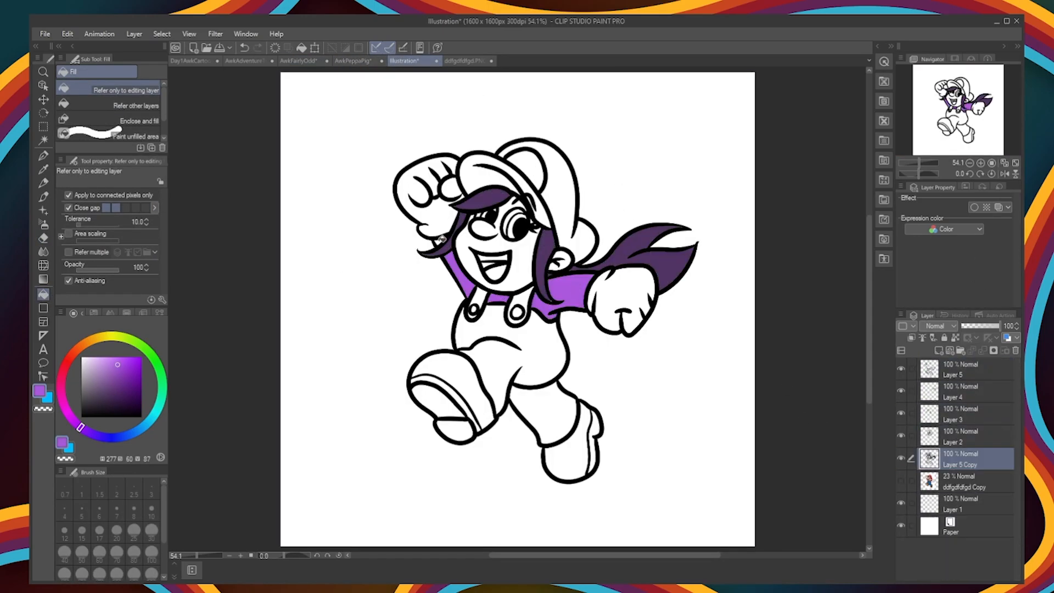
{"action": "left_click", "coordinate": [565, 173]}
{"action": "left_click", "coordinate": [494, 165]}
{"action": "left_click", "coordinate": [527, 156], "text": "alt"}
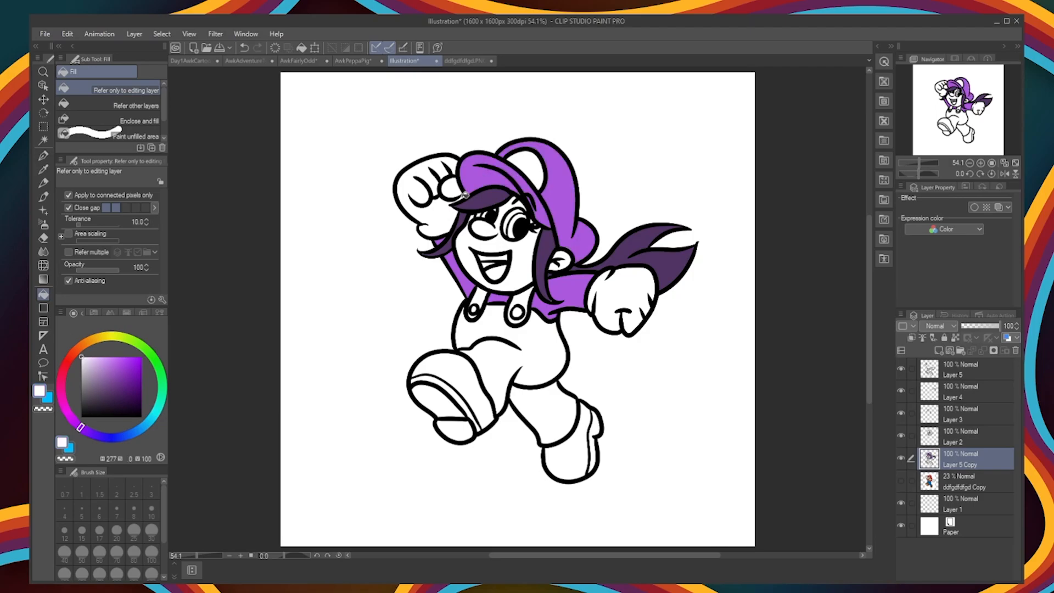
Step: Sample the skin tone (H 25, S 27, V 97) from the Day1 cartoon drawing and fill the face and ear with it
{"action": "scroll", "coordinate": [510, 214], "scroll_direction": "up", "scroll_amount": 3}
{"action": "scroll", "coordinate": [472, 225], "scroll_direction": "down", "scroll_amount": 2}
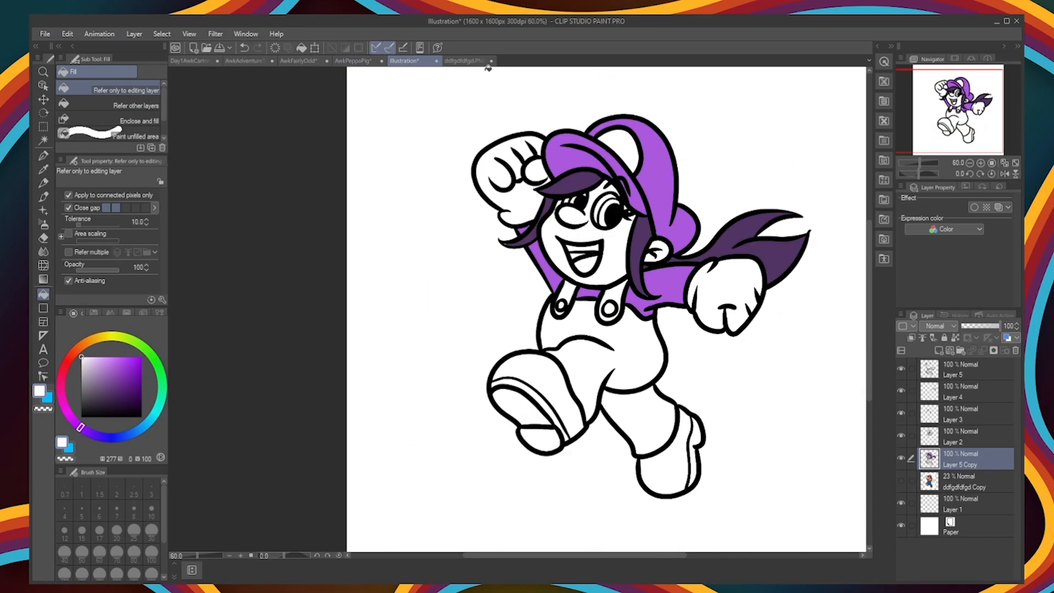
{"action": "left_click", "coordinate": [192, 61]}
{"action": "left_click", "coordinate": [497, 359], "text": "alt"}
{"action": "scroll", "coordinate": [637, 210], "scroll_direction": "up", "scroll_amount": 2}
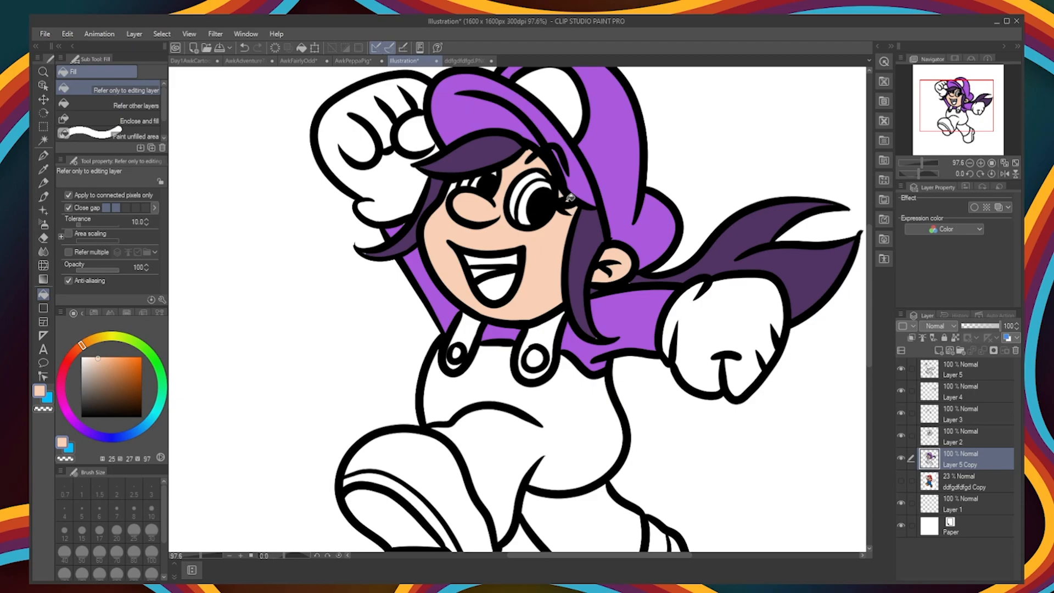
Step: Fill the tongue inside the open mouth with dusty pink
{"action": "left_click", "coordinate": [110, 393]}
{"action": "left_click", "coordinate": [482, 273]}
{"action": "left_click", "coordinate": [497, 288]}
Step: Fill the overalls and trouser legs with blue (hue 215) and the uppers of both boots with dark grey
{"action": "scroll", "coordinate": [719, 461], "scroll_direction": "down", "scroll_amount": 2}
{"action": "left_click_drag", "start_coordinate": [720, 461], "coordinate": [588, 400]}
{"action": "left_click", "coordinate": [140, 429]}
{"action": "left_click", "coordinate": [489, 368]}
{"action": "left_click", "coordinate": [490, 303]}
{"action": "left_click", "coordinate": [121, 383]}
{"action": "left_click", "coordinate": [489, 368]}
{"action": "left_click", "coordinate": [133, 433]}
{"action": "left_click", "coordinate": [488, 351]}
{"action": "left_click", "coordinate": [488, 305]}
{"action": "left_click", "coordinate": [435, 303]}
{"action": "left_click", "coordinate": [536, 454]}
{"action": "left_click", "coordinate": [81, 397]}
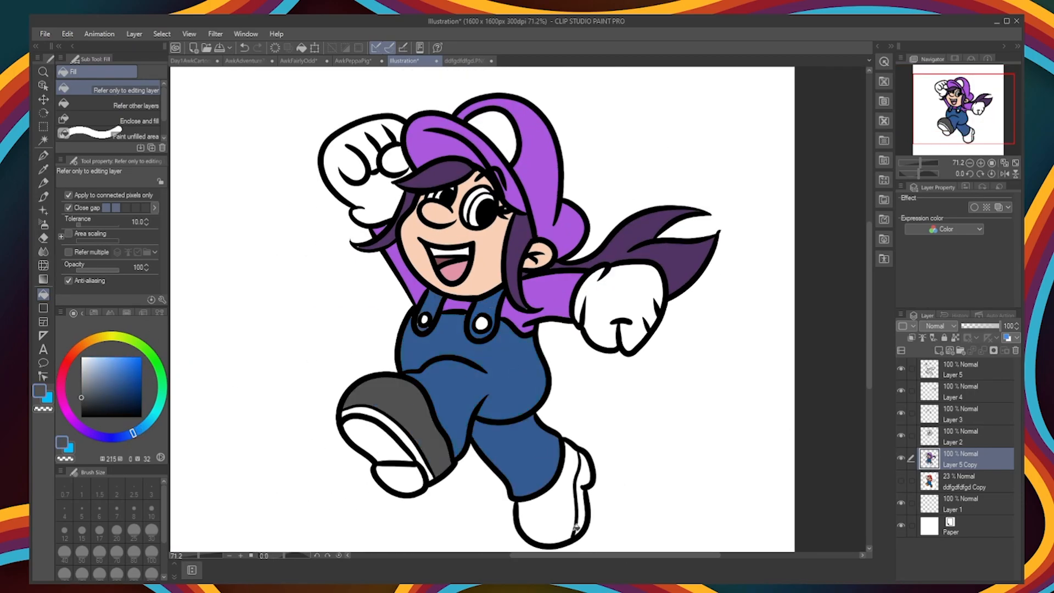
{"action": "left_click", "coordinate": [576, 475]}
Step: Draw a letter A in the cap's bright purple on the white emblem with a thinner G-pen
{"action": "left_click", "coordinate": [525, 145], "text": "alt"}
{"action": "key", "text": "p"}
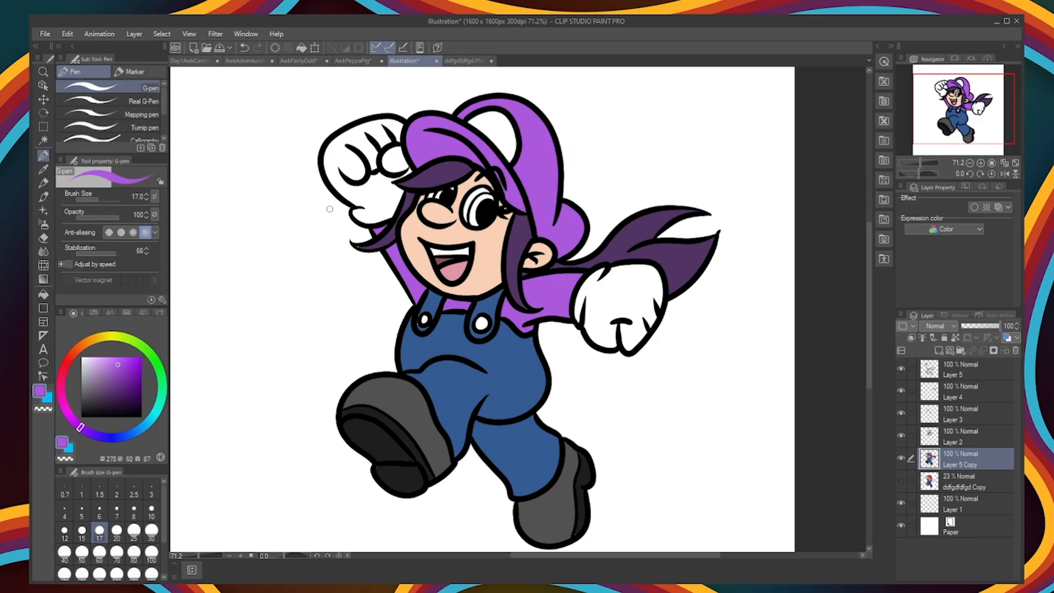
{"action": "key", "text": "ctrl+z"}
{"action": "key", "text": "bracketleft"}
{"action": "key", "text": "bracketleft"}
{"action": "left_click_drag", "start_coordinate": [497, 120], "coordinate": [494, 144]}
{"action": "key", "text": "ctrl+z"}
{"action": "key", "text": "bracketright"}
{"action": "key", "text": "ctrl+z"}
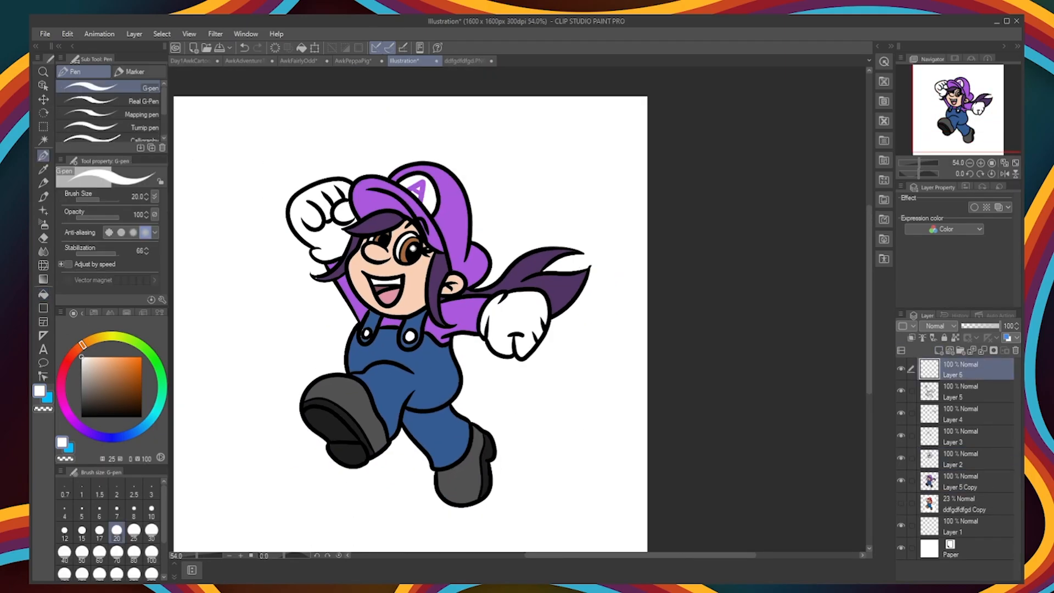
Step: Retouch the cheek edge and the area beside the side lock with small dabs, resizing the brush between them
{"action": "key", "text": "ctrl+z"}
{"action": "key", "text": "bracketright"}
{"action": "left_click", "coordinate": [411, 243]}
{"action": "key", "text": "bracketleft"}
{"action": "key", "text": "bracketleft"}
{"action": "left_click", "coordinate": [381, 235]}
Step: Move the top layer lower in the layer stack and hide the Paper layer
{"action": "left_click_drag", "start_coordinate": [965, 377], "coordinate": [965, 447]}
{"action": "left_click", "coordinate": [901, 548]}
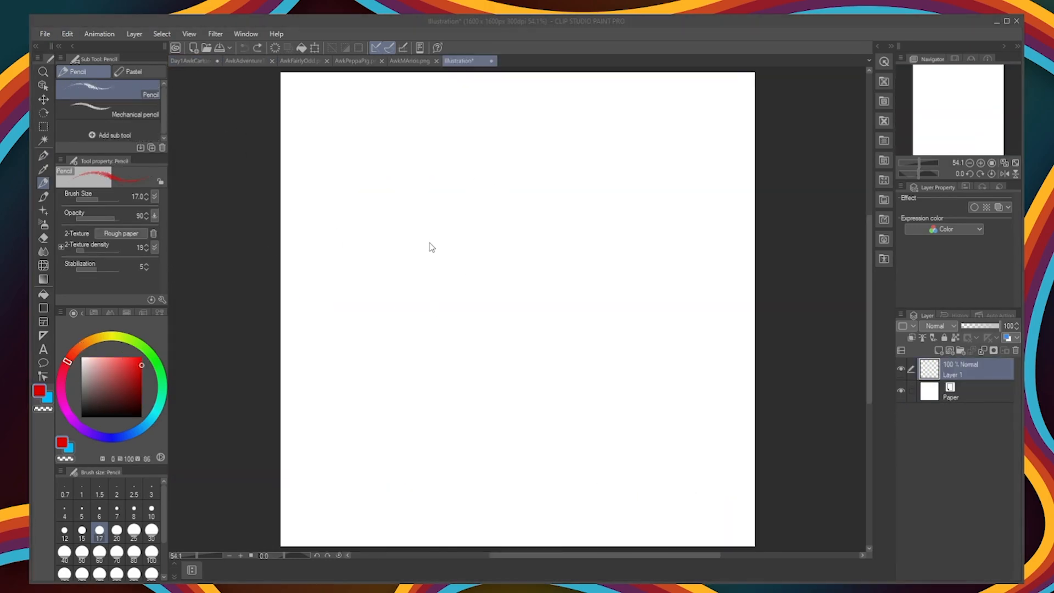
Step: Add a layer above the Jay-OuranHigh reference and trace the arms and cuffs on it with the red pencil
{"action": "left_click", "coordinate": [938, 350]}
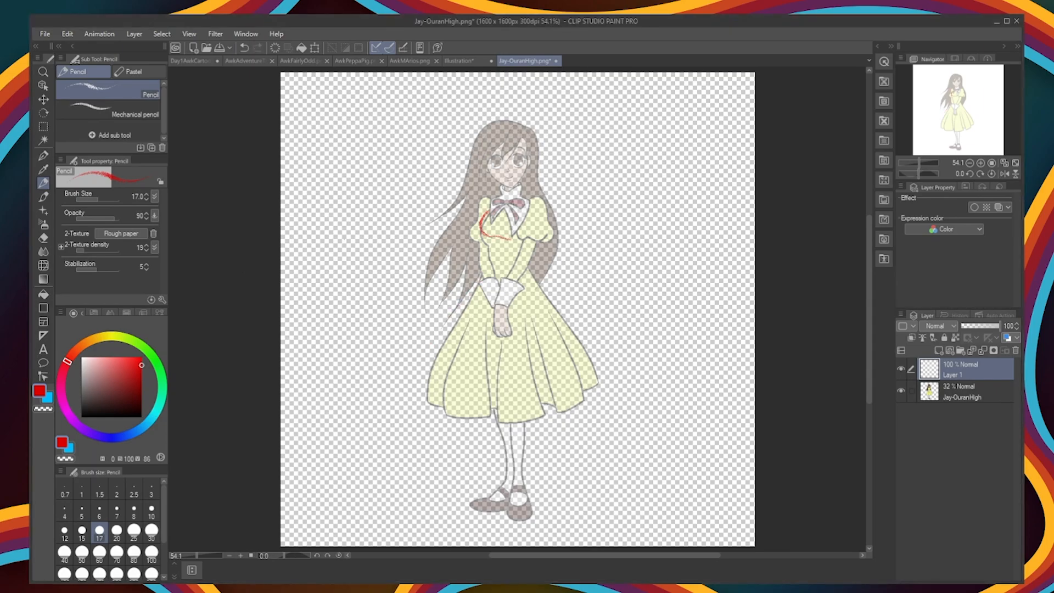
{"action": "left_click_drag", "start_coordinate": [500, 279], "coordinate": [509, 308]}
{"action": "left_click_drag", "start_coordinate": [509, 308], "coordinate": [493, 307]}
{"action": "key", "text": "ctrl+z"}
{"action": "left_click_drag", "start_coordinate": [527, 238], "coordinate": [505, 276]}
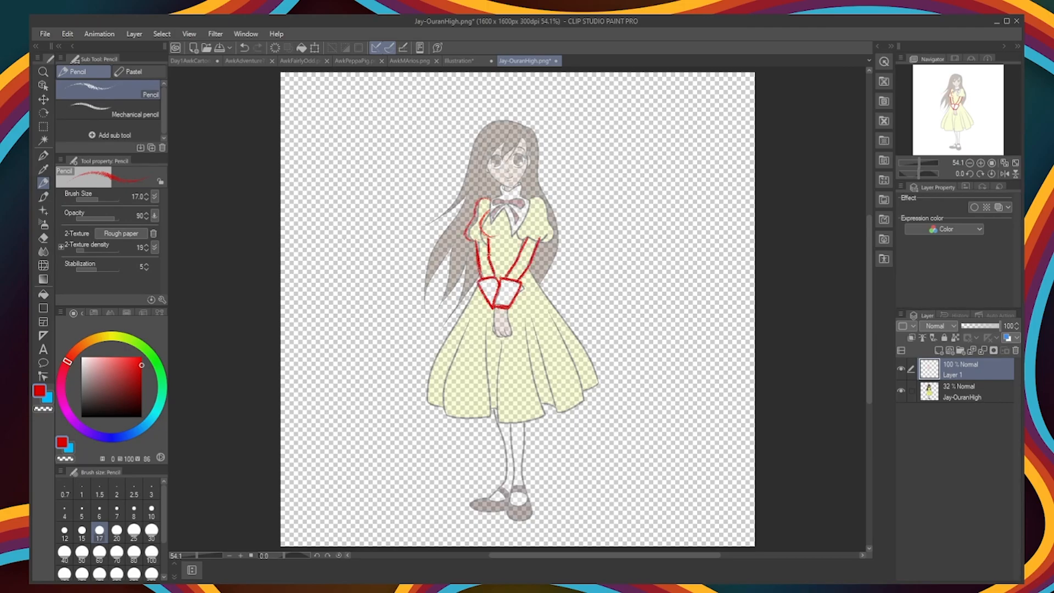
Step: Trace the pointed collar, the neck and the lower face outline in red
{"action": "left_click_drag", "start_coordinate": [490, 224], "coordinate": [503, 209]}
{"action": "left_click_drag", "start_coordinate": [503, 209], "coordinate": [511, 234]}
{"action": "left_click_drag", "start_coordinate": [513, 235], "coordinate": [531, 198]}
{"action": "key", "text": "ctrl+z"}
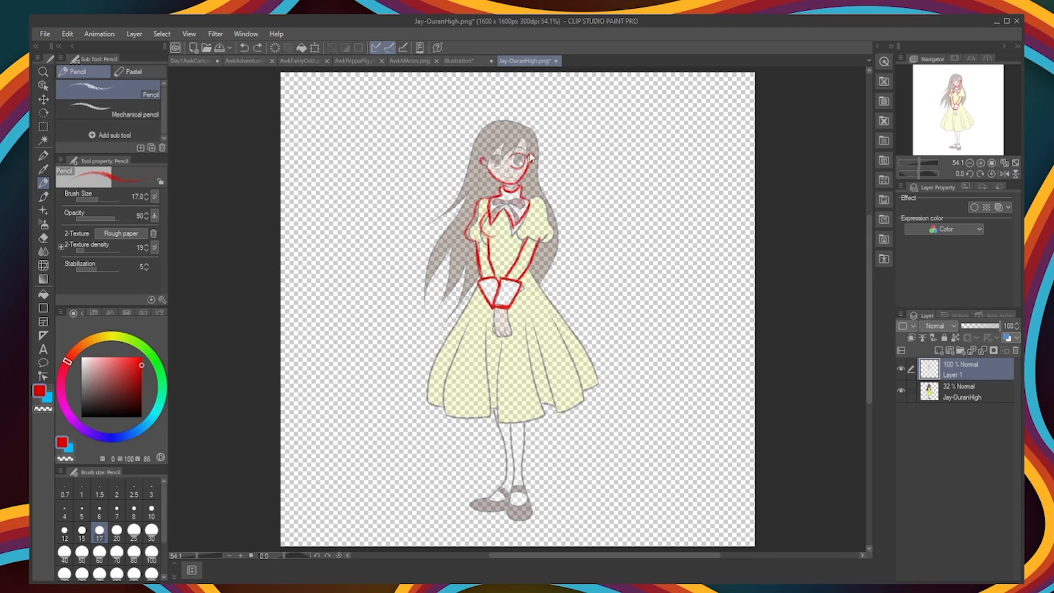
Step: Sketch the side-swept fringe across the forehead, redoing the strokes until the curve fits the face
{"action": "mouse_move", "coordinate": [521, 130]}
{"action": "left_mouse_down"}
{"action": "mouse_move", "coordinate": [535, 156]}
{"action": "mouse_move", "coordinate": [497, 118]}
{"action": "mouse_move", "coordinate": [446, 177]}
{"action": "left_mouse_up"}
{"action": "key", "text": "ctrl+z"}
{"action": "key", "text": "ctrl+z"}
{"action": "key", "text": "ctrl+z"}
{"action": "left_click_drag", "start_coordinate": [519, 128], "coordinate": [479, 159]}
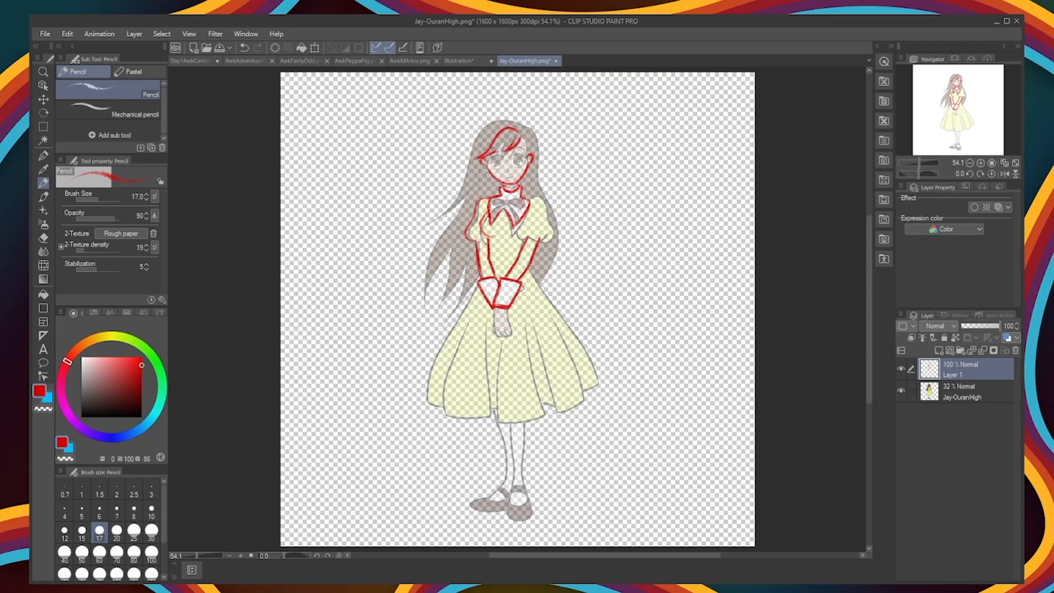
Step: Sketch the hair's outer outline with loose strands falling over the shoulder, and clean up the overlapping lines
{"action": "left_click_drag", "start_coordinate": [523, 126], "coordinate": [558, 204]}
{"action": "key", "text": "ctrl+z"}
{"action": "mouse_move", "coordinate": [523, 126]}
{"action": "left_mouse_down"}
{"action": "mouse_move", "coordinate": [532, 187]}
{"action": "mouse_move", "coordinate": [523, 198]}
{"action": "left_mouse_up"}
{"action": "left_click_drag", "start_coordinate": [525, 125], "coordinate": [445, 209]}
{"action": "left_click_drag", "start_coordinate": [481, 179], "coordinate": [449, 208]}
{"action": "key", "text": "ctrl+z"}
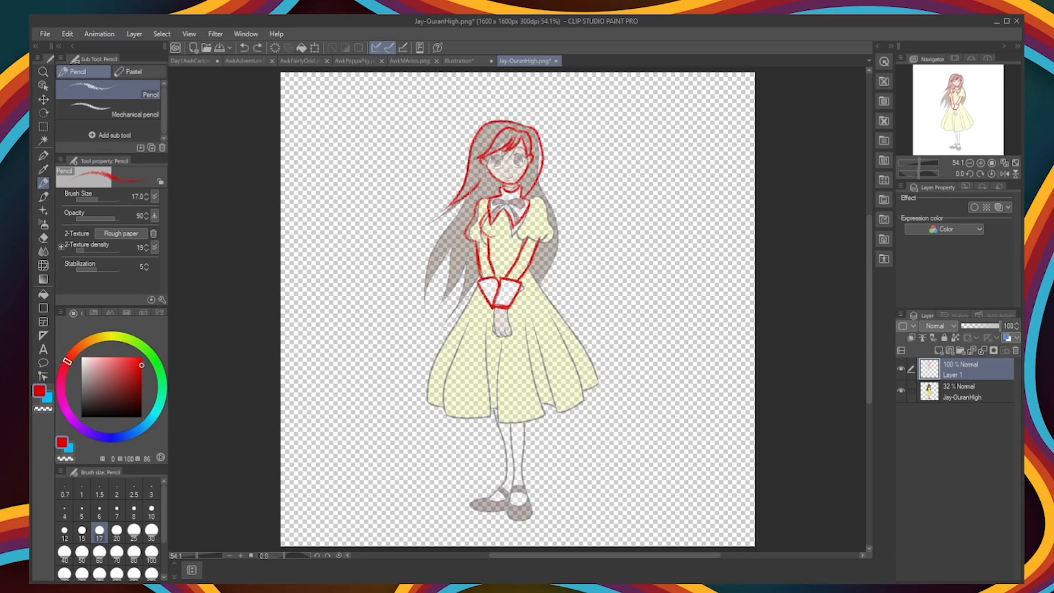
{"action": "key", "text": "e"}
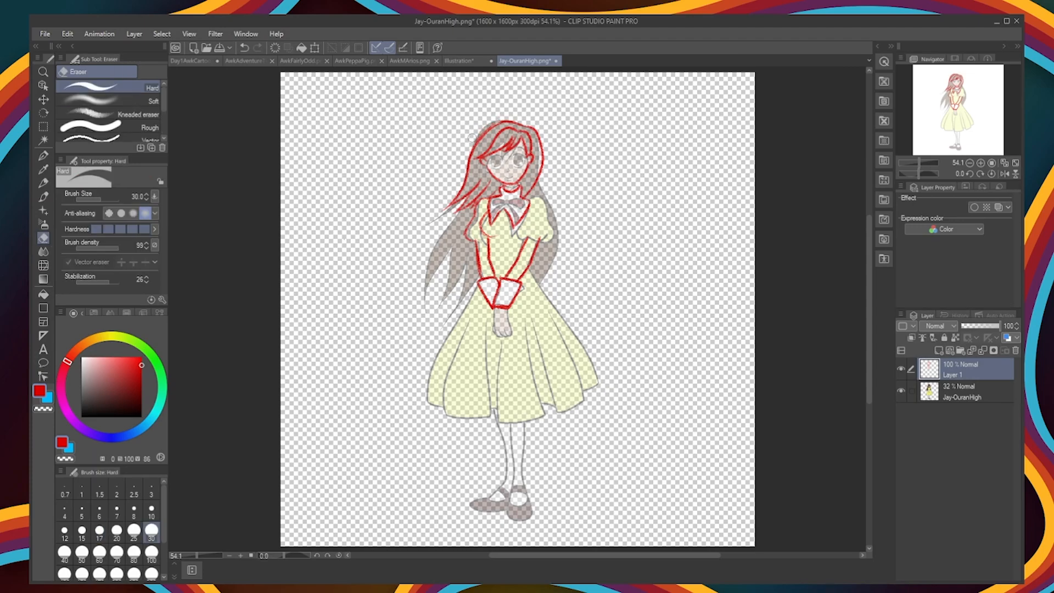
{"action": "key", "text": "p"}
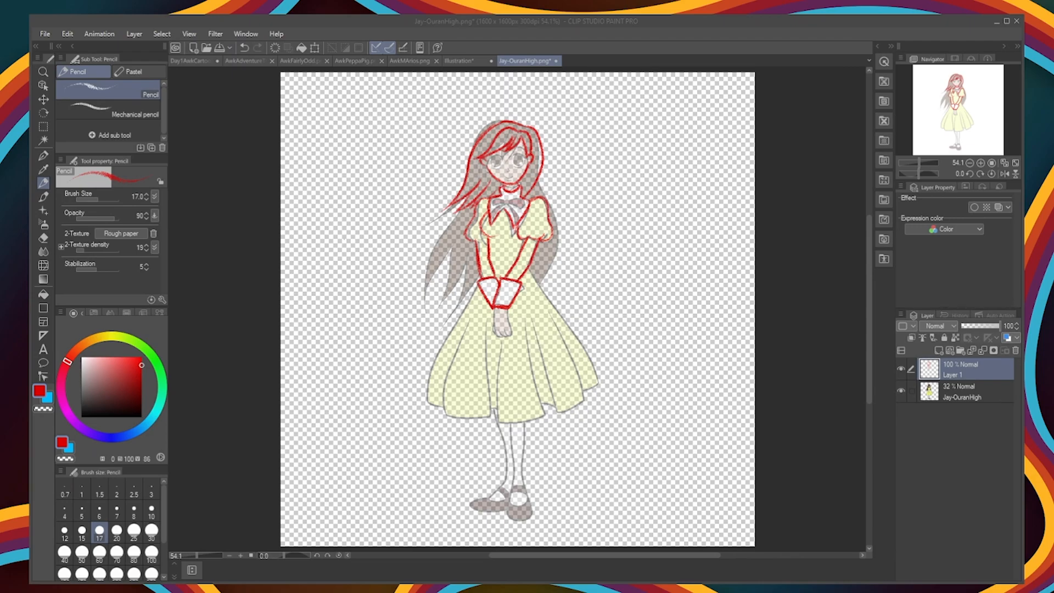
Step: Trace the flared skirt in red, with its side edges, pleats and wavy hem
{"action": "left_click", "coordinate": [826, 252]}
{"action": "left_click_drag", "start_coordinate": [479, 273], "coordinate": [422, 398]}
{"action": "left_click_drag", "start_coordinate": [422, 398], "coordinate": [441, 407]}
{"action": "mouse_move", "coordinate": [470, 319]}
{"action": "left_mouse_down"}
{"action": "mouse_move", "coordinate": [446, 423]}
{"action": "mouse_move", "coordinate": [488, 416]}
{"action": "left_mouse_up"}
{"action": "mouse_move", "coordinate": [485, 332]}
{"action": "left_mouse_down"}
{"action": "mouse_move", "coordinate": [487, 415]}
{"action": "mouse_move", "coordinate": [497, 420]}
{"action": "left_mouse_up"}
{"action": "left_click_drag", "start_coordinate": [497, 420], "coordinate": [549, 408]}
{"action": "left_click_drag", "start_coordinate": [522, 328], "coordinate": [545, 408]}
{"action": "left_click_drag", "start_coordinate": [539, 332], "coordinate": [558, 411]}
{"action": "left_click_drag", "start_coordinate": [557, 330], "coordinate": [584, 393]}
{"action": "left_click_drag", "start_coordinate": [557, 411], "coordinate": [598, 384]}
{"action": "mouse_move", "coordinate": [530, 268]}
{"action": "left_mouse_down"}
{"action": "mouse_move", "coordinate": [590, 365]}
{"action": "mouse_move", "coordinate": [586, 355]}
{"action": "left_mouse_up"}
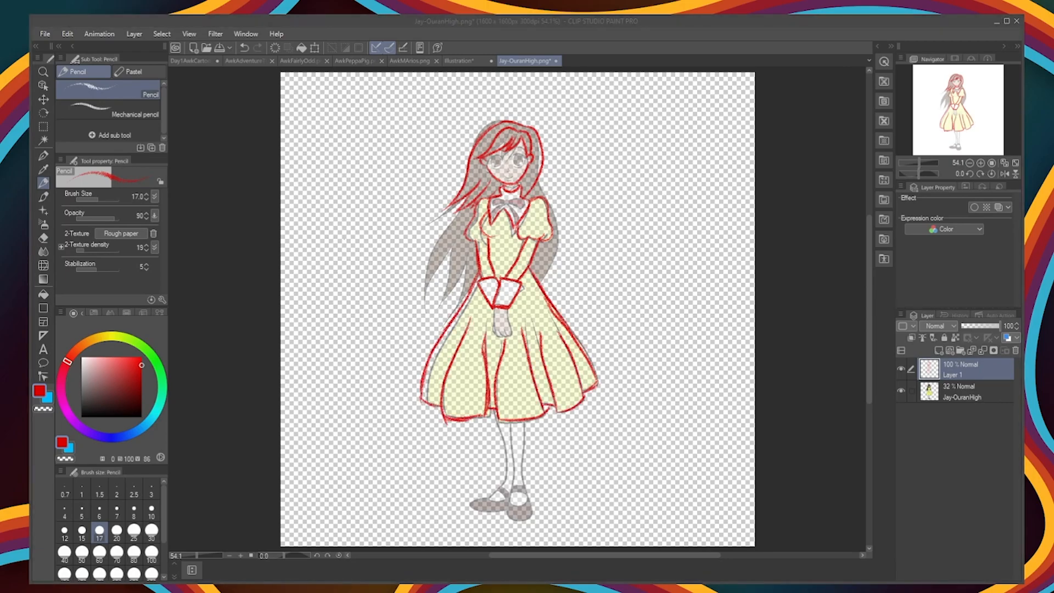
Step: Sketch both legs and the shoes below the skirt in red
{"action": "left_click", "coordinate": [846, 281]}
{"action": "mouse_move", "coordinate": [497, 411]}
{"action": "left_mouse_down"}
{"action": "mouse_move", "coordinate": [489, 497]}
{"action": "mouse_move", "coordinate": [504, 513]}
{"action": "left_mouse_up"}
{"action": "left_click_drag", "start_coordinate": [508, 422], "coordinate": [510, 510]}
{"action": "left_click_drag", "start_coordinate": [524, 459], "coordinate": [531, 510]}
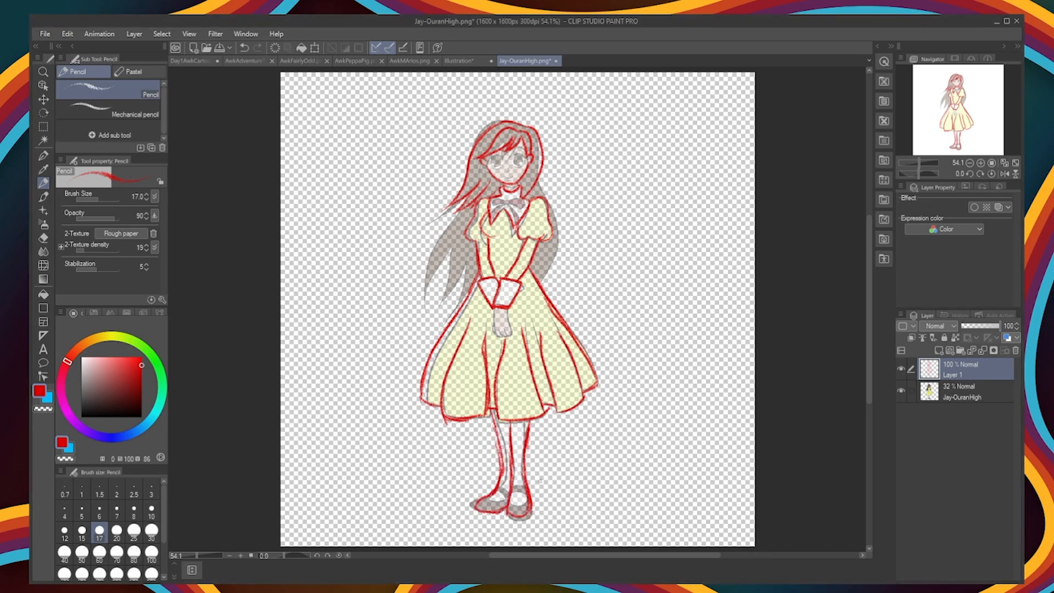
Step: Sketch the clasped hands and the collar bow in red, checking the sketch with the reference layer hidden
{"action": "key", "text": "e"}
{"action": "left_click", "coordinate": [44, 183]}
{"action": "left_click", "coordinate": [900, 391]}
{"action": "key", "text": "ctrl+z"}
{"action": "left_click_drag", "start_coordinate": [494, 309], "coordinate": [509, 328]}
{"action": "left_click_drag", "start_coordinate": [494, 309], "coordinate": [509, 329]}
{"action": "left_click", "coordinate": [900, 391]}
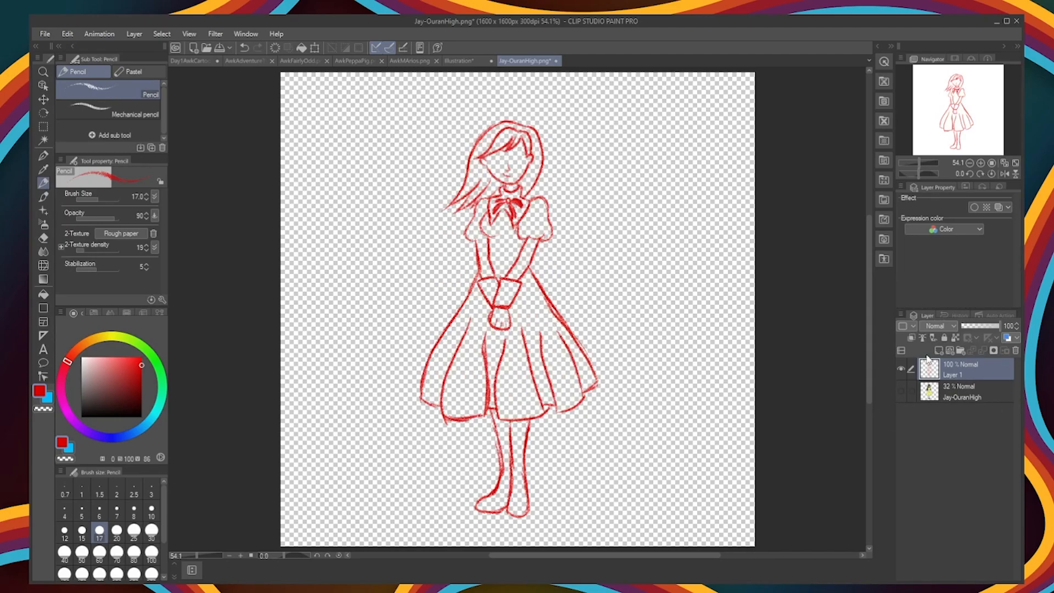
Step: Add a new layer above the red sketch and set up a black G-pen at size 5
{"action": "left_click", "coordinate": [938, 350]}
{"action": "left_click", "coordinate": [43, 156]}
{"action": "left_click", "coordinate": [81, 417]}
{"action": "key", "text": "bracketleft"}
{"action": "key", "text": "bracketleft"}
{"action": "key", "text": "bracketleft"}
{"action": "left_click_drag", "start_coordinate": [559, 253], "coordinate": [607, 368]}
{"action": "key", "text": "ctrl+z"}
{"action": "key", "text": "bracketleft"}
{"action": "key", "text": "bracketleft"}
{"action": "key", "text": "bracketleft"}
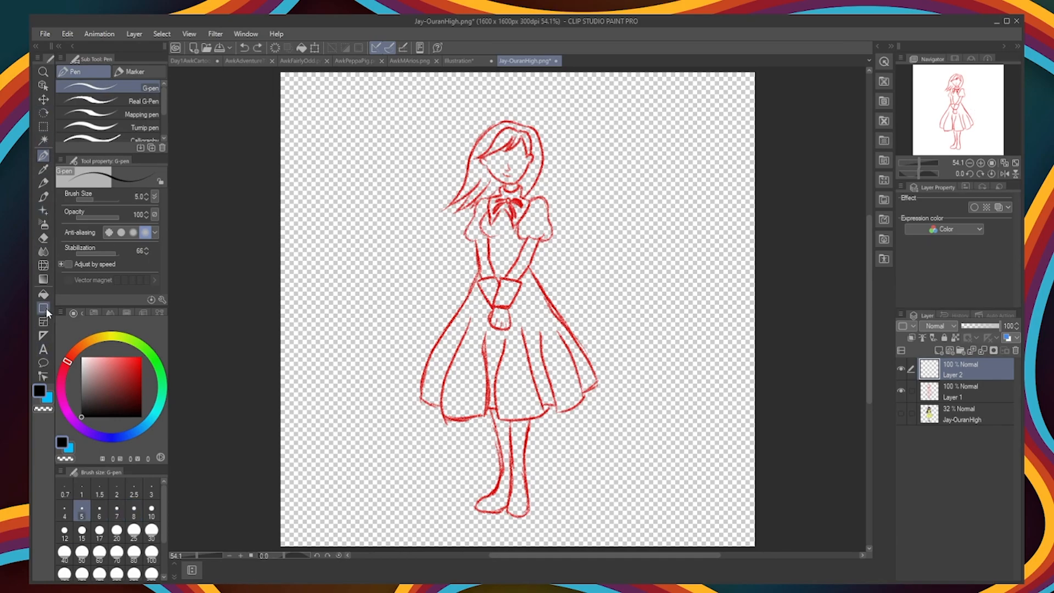
Step: Ink the fringe, the inner hairline, the ears and the face outline over the red sketch
{"action": "scroll", "coordinate": [514, 136], "scroll_direction": "up", "scroll_amount": 6}
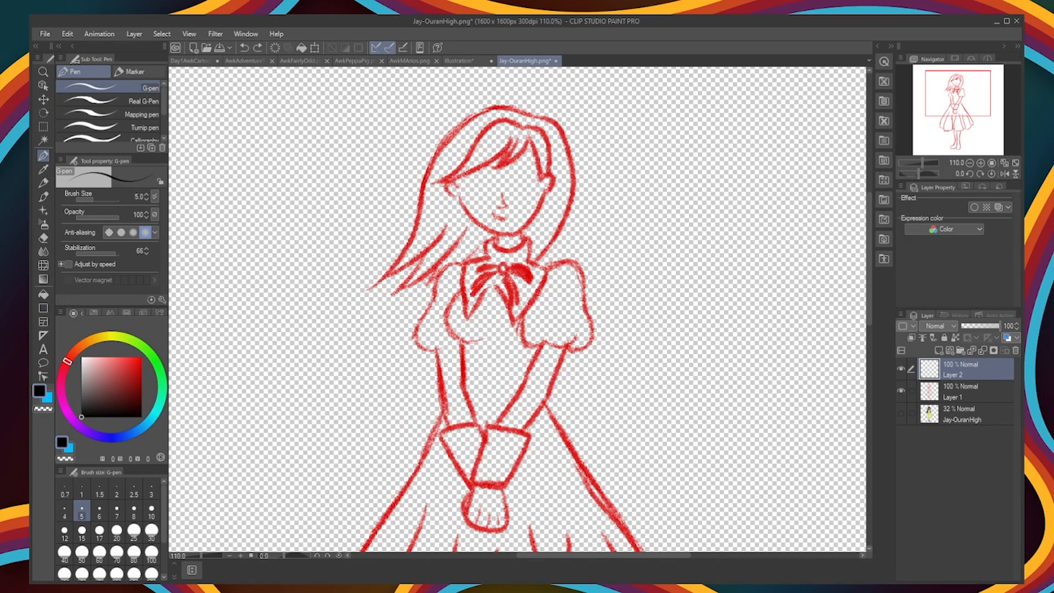
{"action": "left_click_drag", "start_coordinate": [491, 144], "coordinate": [428, 184]}
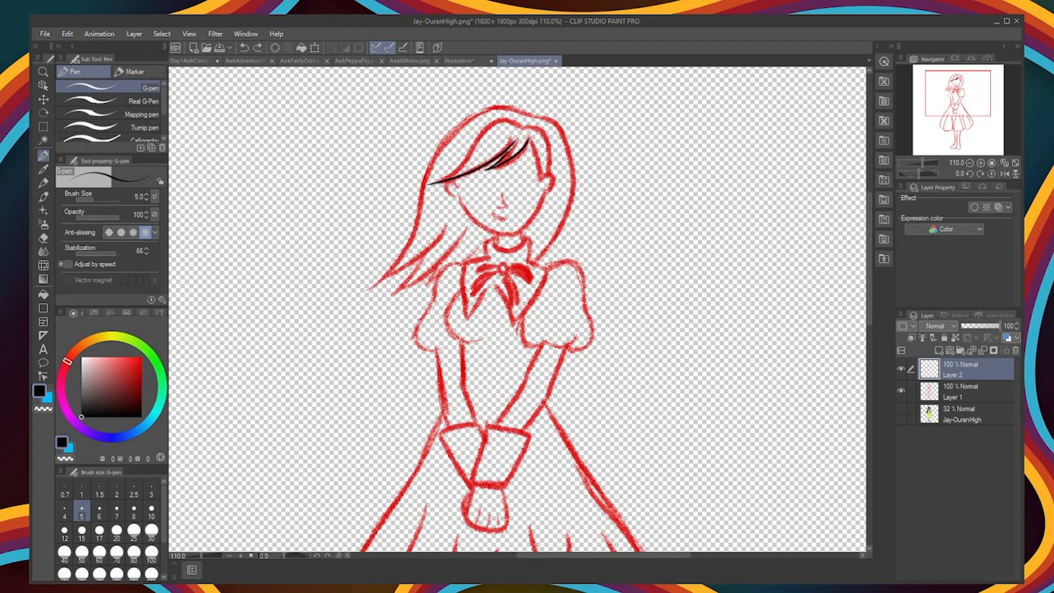
{"action": "key", "text": "ctrl+z"}
{"action": "mouse_move", "coordinate": [522, 129]}
{"action": "left_mouse_down"}
{"action": "mouse_move", "coordinate": [430, 184]}
{"action": "mouse_move", "coordinate": [549, 178]}
{"action": "left_mouse_up"}
{"action": "mouse_move", "coordinate": [529, 139]}
{"action": "left_mouse_down"}
{"action": "mouse_move", "coordinate": [549, 179]}
{"action": "mouse_move", "coordinate": [542, 199]}
{"action": "left_mouse_up"}
{"action": "key", "text": "ctrl+z"}
{"action": "left_click_drag", "start_coordinate": [542, 198], "coordinate": [506, 240]}
{"action": "mouse_move", "coordinate": [460, 200]}
{"action": "left_mouse_down"}
{"action": "mouse_move", "coordinate": [506, 240]}
{"action": "mouse_move", "coordinate": [461, 195]}
{"action": "left_mouse_up"}
{"action": "key", "text": "ctrl+z"}
{"action": "key", "text": "ctrl+z"}
Step: Ink the hair's outer outline and the pointed strands falling over the shoulder
{"action": "mouse_move", "coordinate": [535, 116]}
{"action": "left_mouse_down"}
{"action": "mouse_move", "coordinate": [526, 260]}
{"action": "mouse_move", "coordinate": [366, 277]}
{"action": "left_mouse_up"}
{"action": "left_click_drag", "start_coordinate": [366, 277], "coordinate": [422, 251]}
{"action": "mouse_move", "coordinate": [411, 259]}
{"action": "left_mouse_down"}
{"action": "mouse_move", "coordinate": [380, 291]}
{"action": "mouse_move", "coordinate": [442, 254]}
{"action": "left_mouse_up"}
{"action": "left_click_drag", "start_coordinate": [416, 282], "coordinate": [473, 241]}
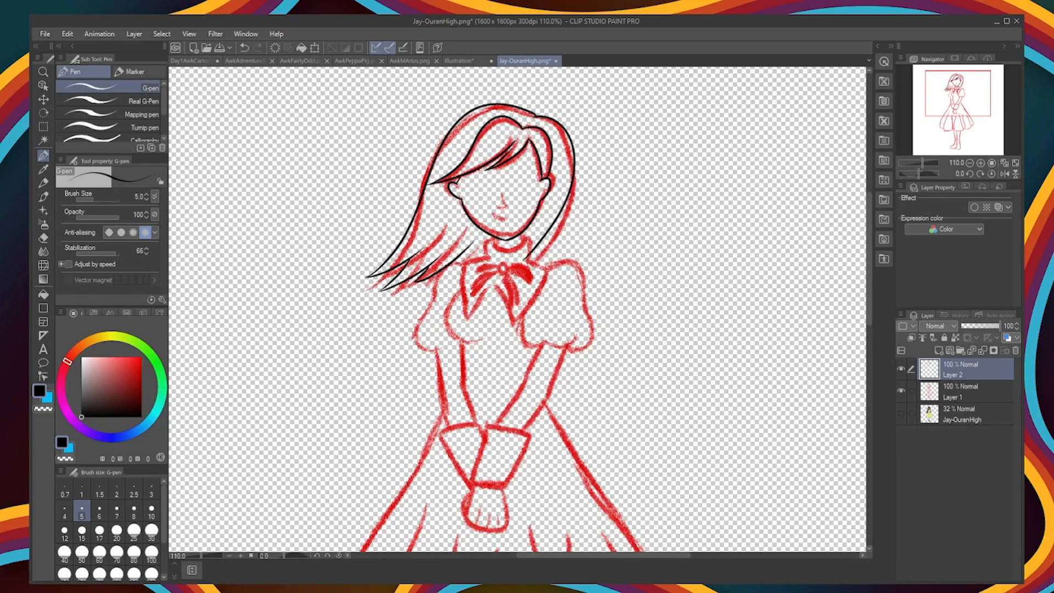
Step: Add another layer and ink the neck and the pointed collar on it
{"action": "left_click", "coordinate": [938, 350]}
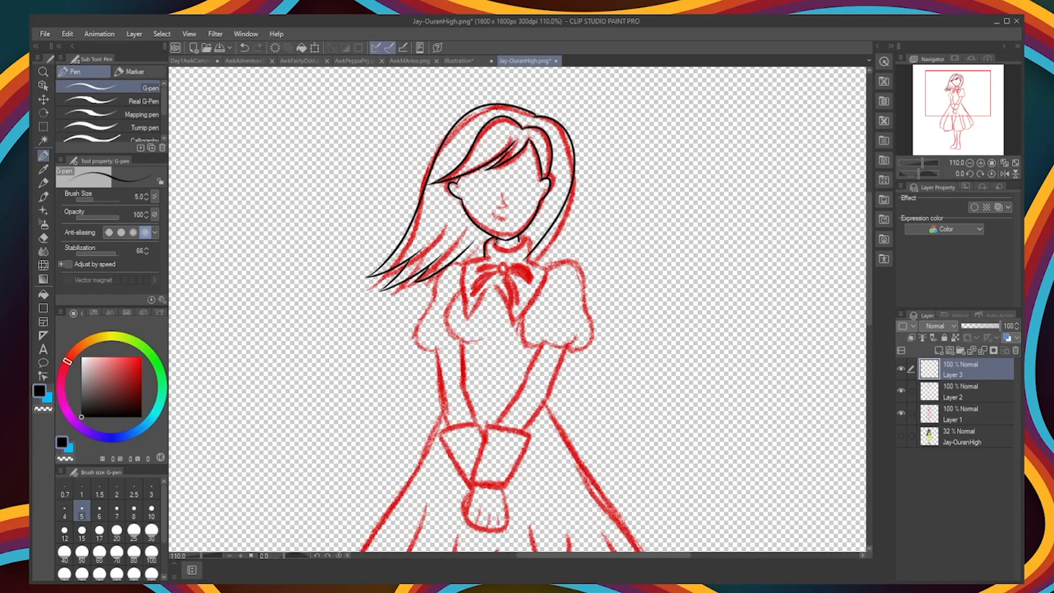
{"action": "left_click_drag", "start_coordinate": [520, 236], "coordinate": [527, 259]}
{"action": "mouse_move", "coordinate": [486, 256]}
{"action": "left_mouse_down"}
{"action": "mouse_move", "coordinate": [466, 322]}
{"action": "mouse_move", "coordinate": [498, 282]}
{"action": "left_mouse_up"}
{"action": "left_click_drag", "start_coordinate": [497, 282], "coordinate": [510, 327]}
{"action": "left_click_drag", "start_coordinate": [510, 328], "coordinate": [530, 303]}
{"action": "key", "text": "ctrl+z"}
{"action": "left_click_drag", "start_coordinate": [527, 259], "coordinate": [510, 328]}
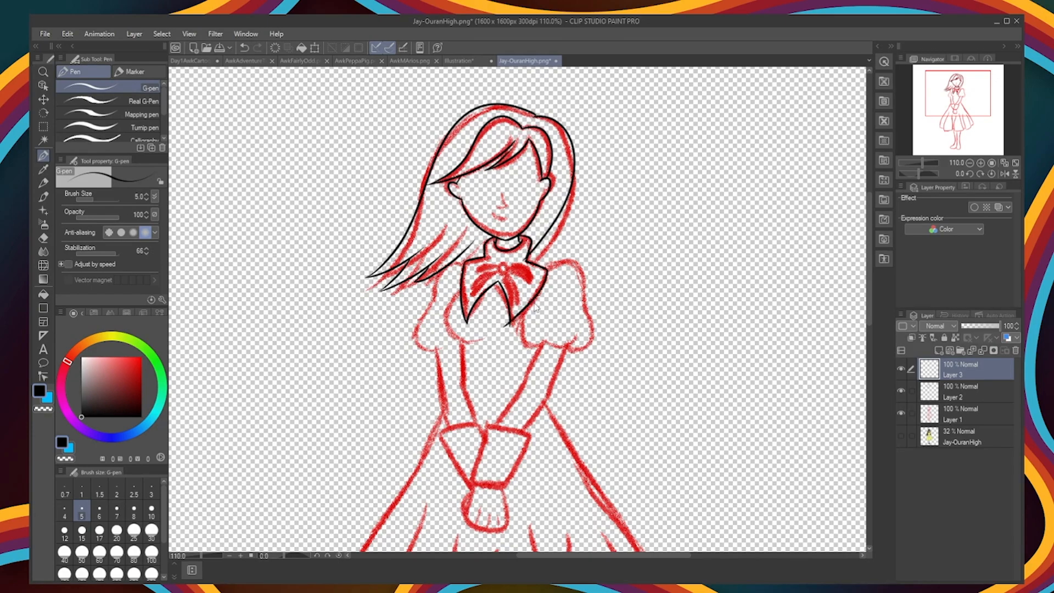
Step: Ink both puff sleeves and the first arm's outer edge on a new layer
{"action": "left_click", "coordinate": [938, 350]}
{"action": "left_click_drag", "start_coordinate": [544, 267], "coordinate": [570, 348]}
{"action": "key", "text": "ctrl+z"}
{"action": "mouse_move", "coordinate": [525, 314]}
{"action": "left_mouse_down"}
{"action": "mouse_move", "coordinate": [521, 339]}
{"action": "mouse_move", "coordinate": [548, 344]}
{"action": "left_mouse_up"}
{"action": "mouse_move", "coordinate": [549, 344]}
{"action": "left_mouse_down"}
{"action": "mouse_move", "coordinate": [582, 332]}
{"action": "mouse_move", "coordinate": [540, 269]}
{"action": "left_mouse_up"}
{"action": "mouse_move", "coordinate": [464, 266]}
{"action": "left_mouse_down"}
{"action": "mouse_move", "coordinate": [466, 343]}
{"action": "mouse_move", "coordinate": [442, 395]}
{"action": "mouse_move", "coordinate": [447, 427]}
{"action": "left_mouse_up"}
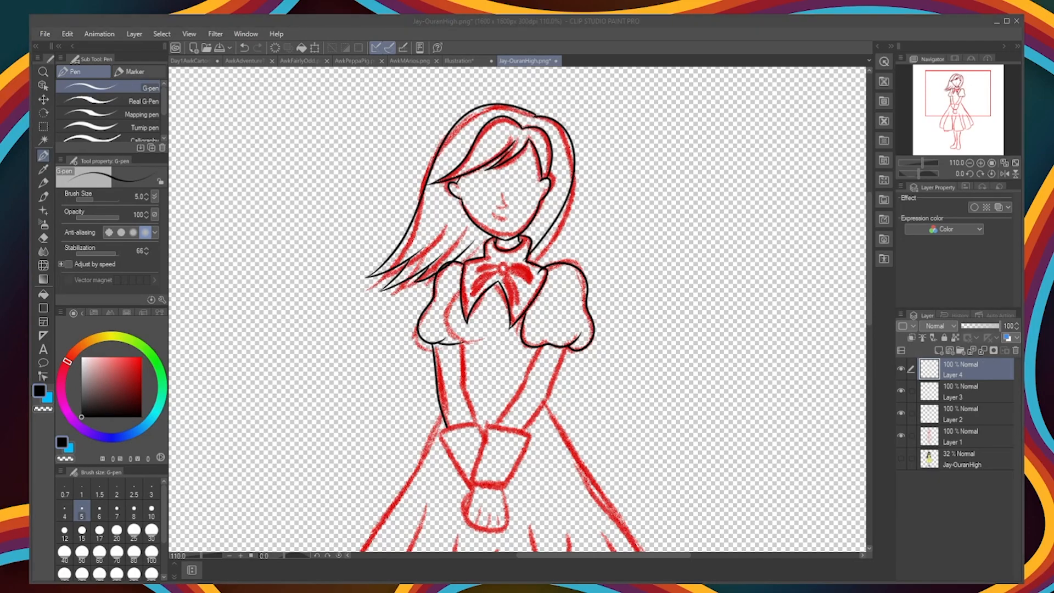
Step: Erase overlapping line ends on the lower ink layers and reselect Layer 4
{"action": "key", "text": "ctrl+z"}
{"action": "key", "text": "e"}
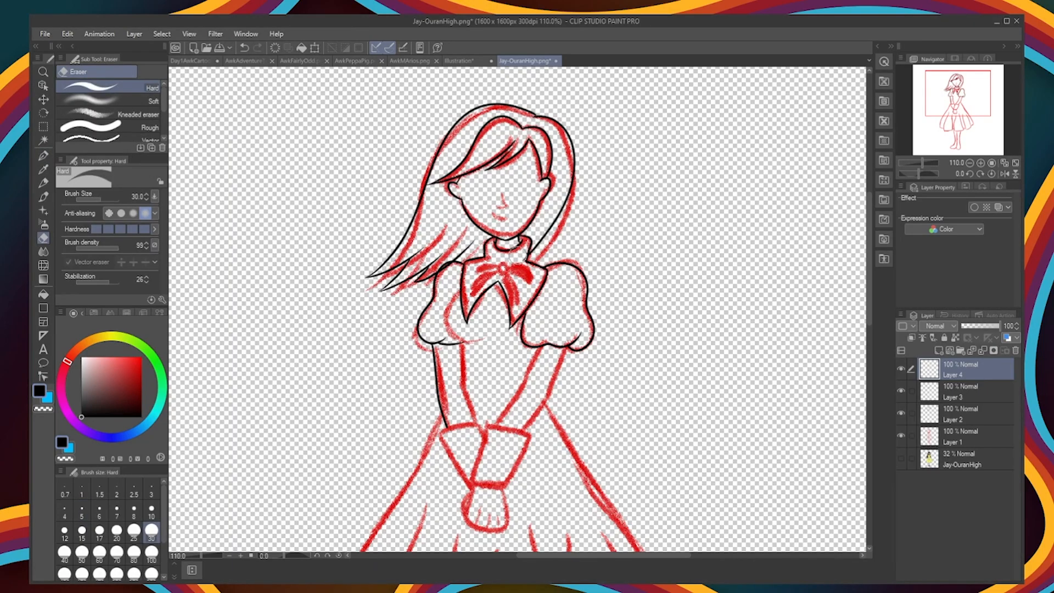
{"action": "key", "text": "alt+bracketleft"}
{"action": "key", "text": "alt+bracketleft"}
{"action": "left_click", "coordinate": [960, 369]}
Step: Add a new layer and ink the remaining edges of both forearms down to the cuffs
{"action": "left_click", "coordinate": [938, 350]}
{"action": "key", "text": "p"}
{"action": "key", "text": "ctrl+z"}
{"action": "left_click_drag", "start_coordinate": [538, 347], "coordinate": [495, 425]}
{"action": "left_click_drag", "start_coordinate": [566, 349], "coordinate": [515, 433]}
{"action": "left_click_drag", "start_coordinate": [461, 344], "coordinate": [475, 480]}
Step: Ink the two flared cuffs on another new layer
{"action": "key", "text": "ctrl+shift+n"}
{"action": "left_click_drag", "start_coordinate": [529, 429], "coordinate": [476, 479]}
{"action": "mouse_move", "coordinate": [439, 429]}
{"action": "left_mouse_down"}
{"action": "mouse_move", "coordinate": [478, 419]}
{"action": "mouse_move", "coordinate": [466, 480]}
{"action": "left_mouse_up"}
{"action": "key", "text": "ctrl+z"}
{"action": "left_click_drag", "start_coordinate": [477, 420], "coordinate": [482, 446]}
{"action": "mouse_move", "coordinate": [465, 480]}
{"action": "left_mouse_down"}
{"action": "mouse_move", "coordinate": [475, 478]}
{"action": "mouse_move", "coordinate": [472, 489]}
{"action": "left_mouse_up"}
Step: Ink the hand outline on a new layer and erase the overlapping cuff lines on Layer 6
{"action": "key", "text": "ctrl+shift+n"}
{"action": "key", "text": "ctrl+z"}
Step: Ink the fingers, the thumb and the curved bodice folds on Layer 7
{"action": "key", "text": "ctrl+z"}
{"action": "left_click", "coordinate": [961, 392]}
{"action": "key", "text": "e"}
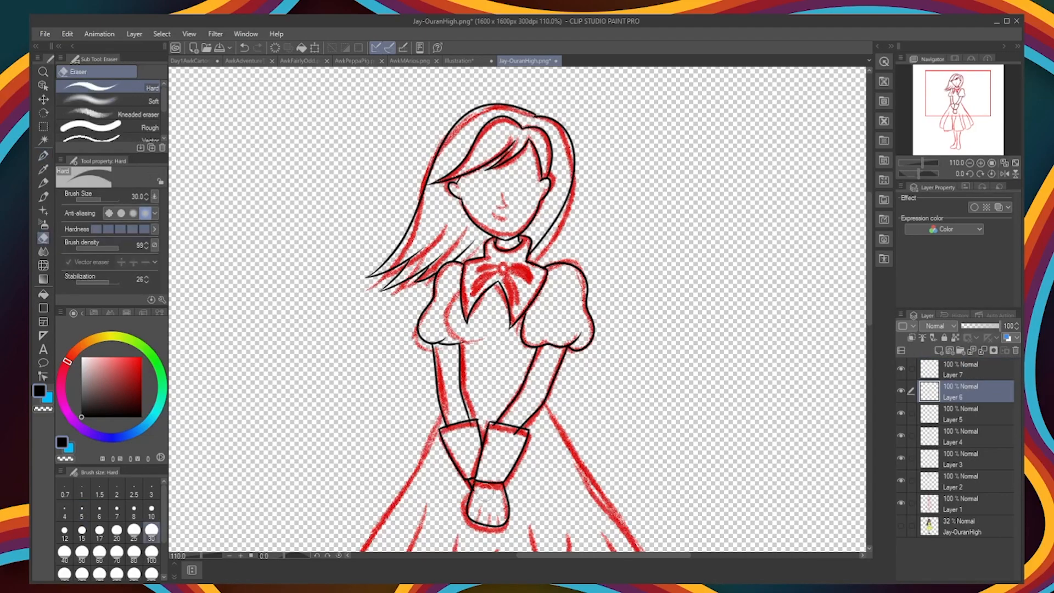
{"action": "left_click", "coordinate": [960, 369]}
{"action": "key", "text": "p"}
{"action": "key", "text": "ctrl+z"}
{"action": "key", "text": "ctrl+z"}
{"action": "key", "text": "ctrl+z"}
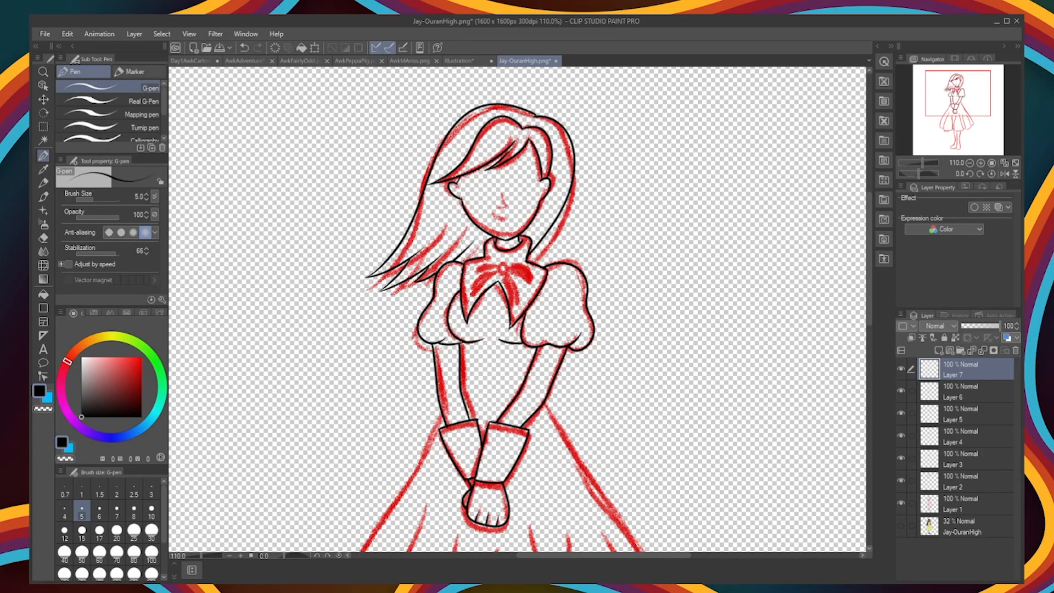
Step: Ink the skirt's side edges and its long pleat lines over the red sketch
{"action": "scroll", "coordinate": [517, 309], "scroll_direction": "down", "scroll_amount": 1}
{"action": "scroll", "coordinate": [517, 309], "scroll_direction": "down", "scroll_amount": 10}
{"action": "left_click_drag", "start_coordinate": [441, 102], "coordinate": [359, 383]}
{"action": "left_click_drag", "start_coordinate": [427, 201], "coordinate": [376, 416]}
{"action": "left_click_drag", "start_coordinate": [457, 233], "coordinate": [450, 409]}
{"action": "left_click_drag", "start_coordinate": [496, 243], "coordinate": [481, 410]}
{"action": "left_click_drag", "start_coordinate": [531, 224], "coordinate": [573, 413]}
{"action": "left_click_drag", "start_coordinate": [568, 234], "coordinate": [606, 387]}
{"action": "left_click_drag", "start_coordinate": [585, 202], "coordinate": [659, 360]}
{"action": "left_click_drag", "start_coordinate": [546, 94], "coordinate": [686, 335]}
Step: Add a new layer and ink the wavy hem between the pleat lines
{"action": "left_click", "coordinate": [938, 350]}
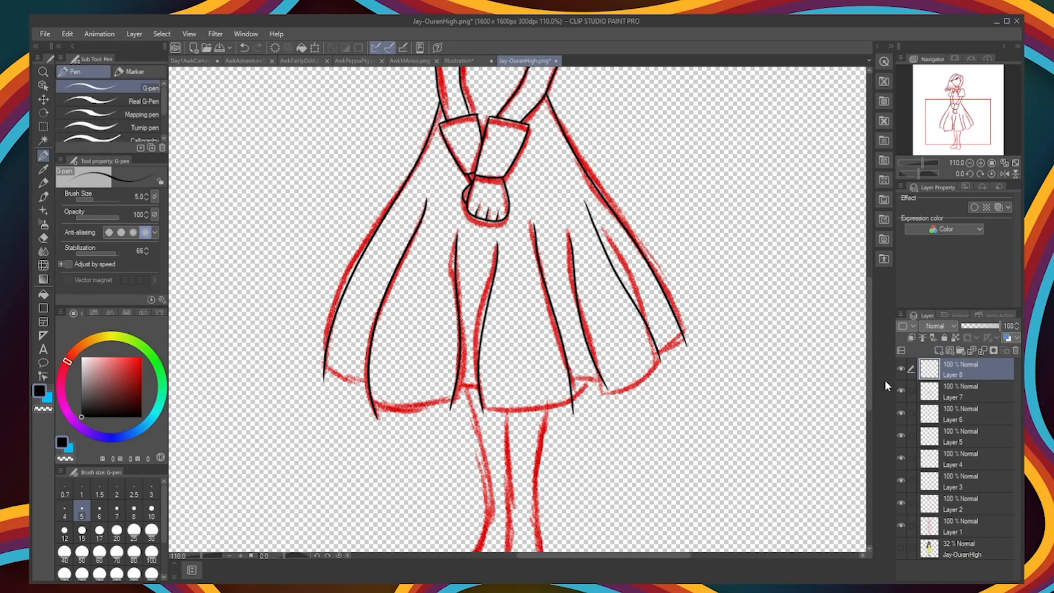
{"action": "left_click_drag", "start_coordinate": [373, 404], "coordinate": [584, 400]}
{"action": "mouse_move", "coordinate": [572, 390]}
{"action": "left_mouse_down"}
{"action": "mouse_move", "coordinate": [662, 356]}
{"action": "mouse_move", "coordinate": [684, 331]}
{"action": "left_mouse_up"}
Step: Erase the pleat and side line ends that overshoot the skirt hem with a size 12 eraser, continuing onto Layer 7
{"action": "key", "text": "e"}
{"action": "left_click_drag", "start_coordinate": [587, 402], "coordinate": [583, 408]}
{"action": "left_click_drag", "start_coordinate": [689, 323], "coordinate": [691, 325]}
{"action": "left_click_drag", "start_coordinate": [670, 357], "coordinate": [671, 350]}
{"action": "left_click", "coordinate": [65, 531]}
{"action": "left_click", "coordinate": [966, 391]}
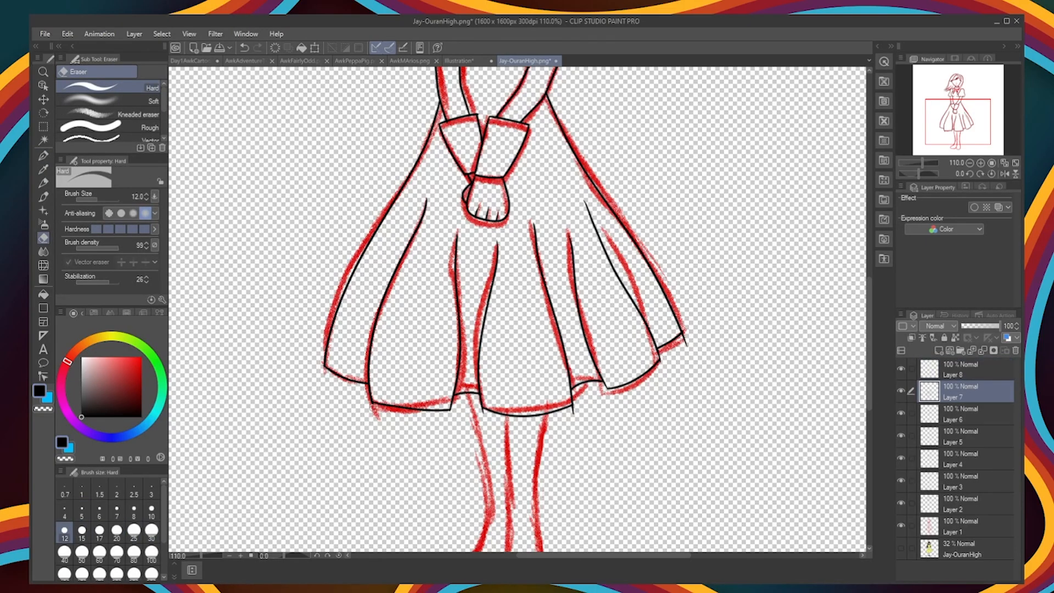
Step: Add a new layer above Layer 8 and ink the leg outlines below the skirt over the red sketch
{"action": "scroll", "coordinate": [515, 309], "scroll_direction": "up", "scroll_amount": 6}
{"action": "left_click_drag", "start_coordinate": [869, 338], "coordinate": [870, 396]}
{"action": "left_click", "coordinate": [961, 370]}
{"action": "left_click", "coordinate": [938, 350]}
{"action": "left_click", "coordinate": [43, 156]}
{"action": "left_click_drag", "start_coordinate": [437, 177], "coordinate": [465, 347]}
{"action": "key", "text": "ctrl+z"}
{"action": "mouse_move", "coordinate": [438, 177]}
{"action": "left_mouse_down"}
{"action": "mouse_move", "coordinate": [407, 464]}
{"action": "mouse_move", "coordinate": [496, 482]}
{"action": "left_mouse_up"}
{"action": "key", "text": "ctrl+z"}
{"action": "left_click_drag", "start_coordinate": [407, 463], "coordinate": [497, 481]}
{"action": "mouse_move", "coordinate": [500, 214]}
{"action": "left_mouse_down"}
{"action": "mouse_move", "coordinate": [496, 481]}
{"action": "mouse_move", "coordinate": [573, 211]}
{"action": "left_mouse_up"}
Step: Ink the shoes and their straps at the ends of the legs
{"action": "left_click", "coordinate": [901, 571]}
{"action": "left_click", "coordinate": [901, 570]}
{"action": "mouse_move", "coordinate": [430, 454]}
{"action": "left_mouse_down"}
{"action": "mouse_move", "coordinate": [426, 463]}
{"action": "mouse_move", "coordinate": [569, 450]}
{"action": "left_mouse_up"}
{"action": "mouse_move", "coordinate": [505, 434]}
{"action": "left_mouse_down"}
{"action": "mouse_move", "coordinate": [566, 438]}
{"action": "mouse_move", "coordinate": [506, 424]}
{"action": "left_mouse_up"}
{"action": "key", "text": "ctrl+z"}
{"action": "key", "text": "ctrl+z"}
{"action": "left_click_drag", "start_coordinate": [567, 450], "coordinate": [503, 452]}
{"action": "mouse_move", "coordinate": [501, 453]}
{"action": "left_mouse_down"}
{"action": "mouse_move", "coordinate": [443, 439]}
{"action": "mouse_move", "coordinate": [565, 434]}
{"action": "left_mouse_up"}
{"action": "key", "text": "e"}
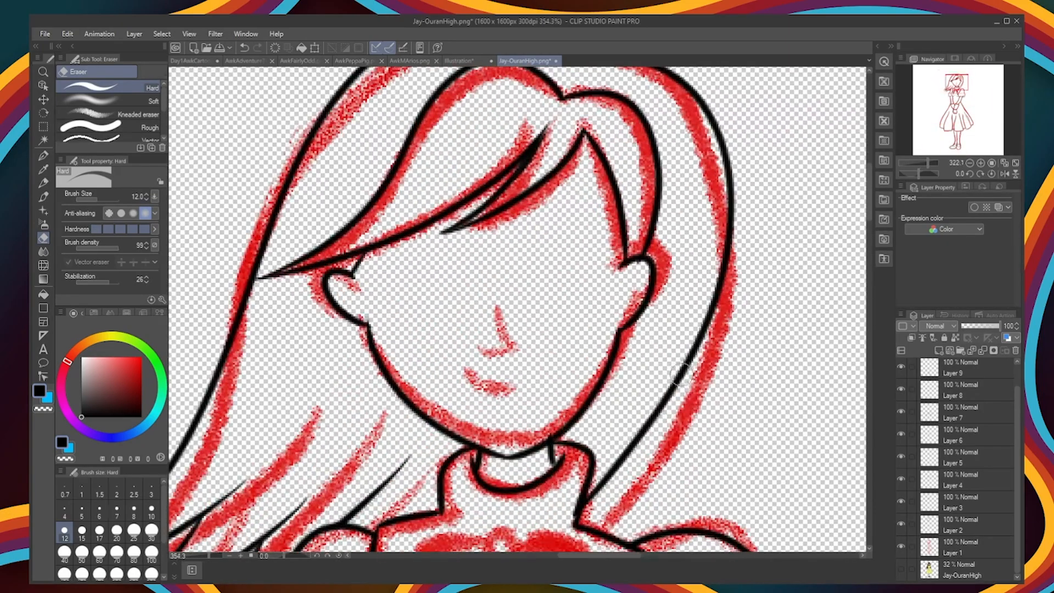
Step: Ink the nose, the smiling mouth and the inner details of both ears with the G-pen
{"action": "key", "text": "p"}
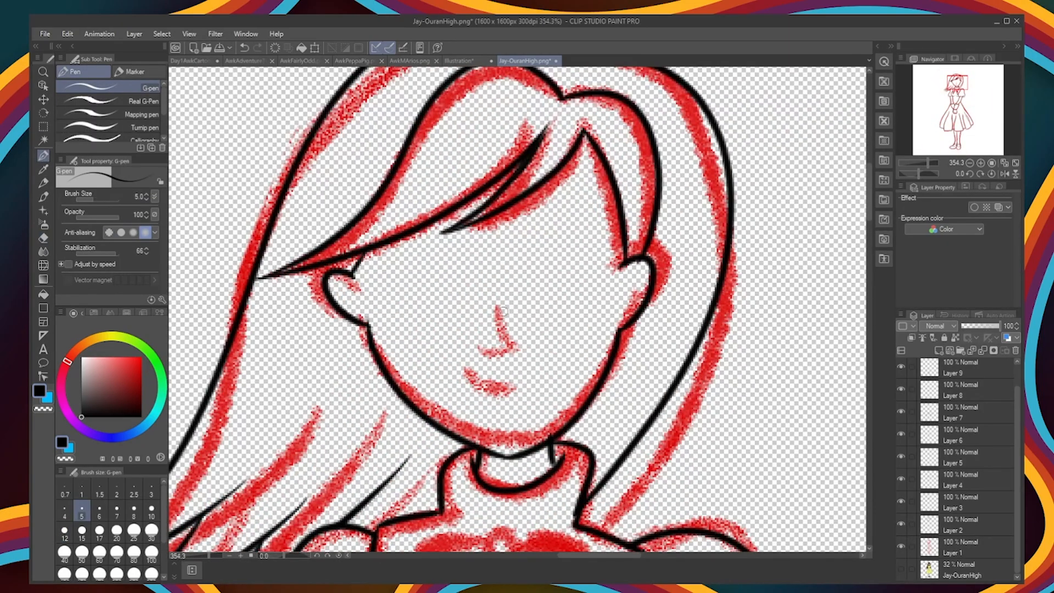
{"action": "left_click_drag", "start_coordinate": [501, 308], "coordinate": [489, 340]}
{"action": "left_click_drag", "start_coordinate": [465, 363], "coordinate": [510, 386]}
{"action": "left_click_drag", "start_coordinate": [341, 290], "coordinate": [355, 297]}
{"action": "left_click_drag", "start_coordinate": [640, 277], "coordinate": [626, 288]}
Step: Ink the upper lid, lower lid and outer edge of the eye on the right side of the face
{"action": "left_click_drag", "start_coordinate": [522, 252], "coordinate": [597, 258]}
{"action": "left_click_drag", "start_coordinate": [531, 321], "coordinate": [592, 312]}
{"action": "left_click_drag", "start_coordinate": [597, 257], "coordinate": [591, 315]}
{"action": "key", "text": "ctrl+z"}
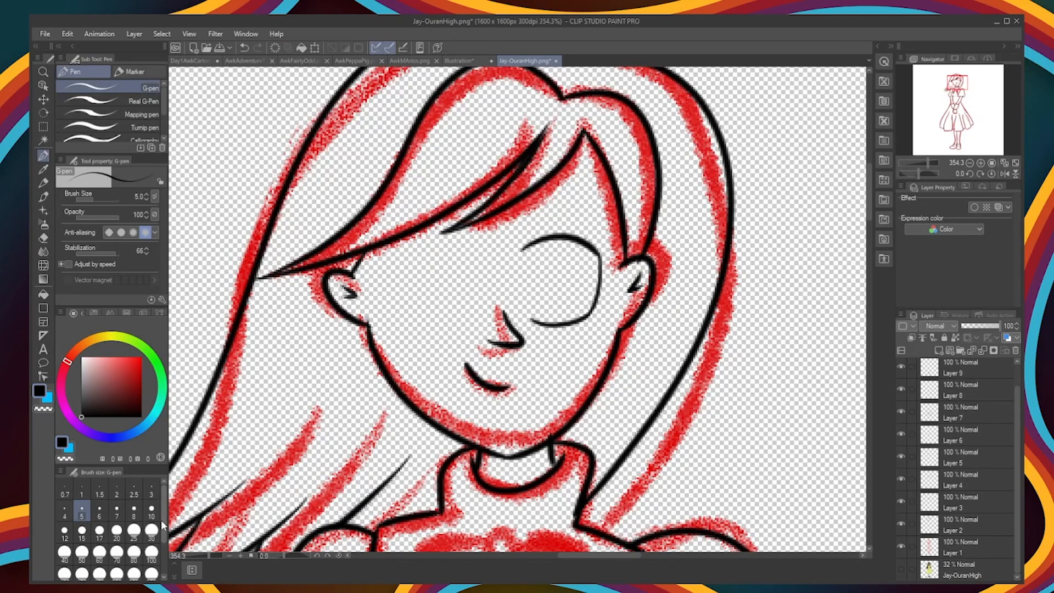
Step: Thicken the upper lid and add lashes, an oval iris and an arched eyebrow to that eye
{"action": "mouse_move", "coordinate": [519, 252]}
{"action": "left_mouse_down"}
{"action": "mouse_move", "coordinate": [597, 257]}
{"action": "mouse_move", "coordinate": [613, 246]}
{"action": "left_mouse_up"}
{"action": "mouse_move", "coordinate": [599, 259]}
{"action": "left_mouse_down"}
{"action": "mouse_move", "coordinate": [616, 256]}
{"action": "mouse_move", "coordinate": [576, 258]}
{"action": "left_mouse_up"}
{"action": "left_click_drag", "start_coordinate": [536, 213], "coordinate": [598, 222]}
{"action": "scroll", "coordinate": [928, 369], "scroll_direction": "up", "scroll_amount": 1}
{"action": "left_click", "coordinate": [901, 371]}
{"action": "left_click", "coordinate": [902, 370]}
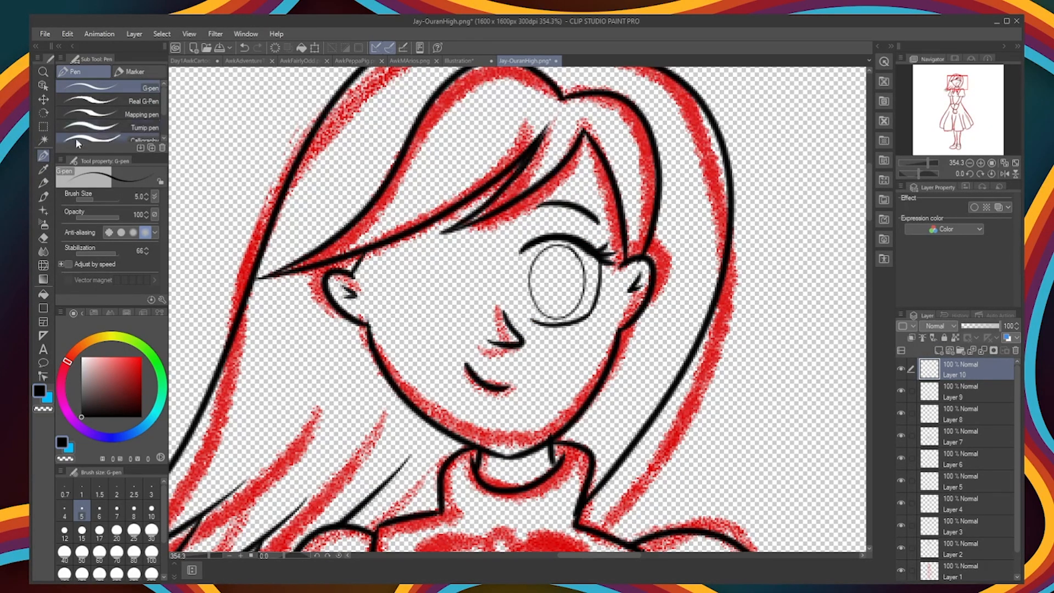
Step: Select the inked eye with its eyebrow and paste a copy of it on a separate layer
{"action": "left_click", "coordinate": [43, 127]}
{"action": "left_click", "coordinate": [120, 127]}
{"action": "double_click", "coordinate": [606, 198]}
{"action": "key", "text": "ctrl+c"}
{"action": "key", "text": "ctrl+v"}
Step: Flip the copied eye horizontally, place it on the other side of the face and deselect
{"action": "key", "text": "ctrl+t"}
{"action": "left_click_drag", "start_coordinate": [564, 274], "coordinate": [372, 275]}
{"action": "left_click", "coordinate": [95, 196]}
{"action": "key", "text": "Right"}
{"action": "key", "text": "Right"}
{"action": "key", "text": "Right"}
{"action": "key", "text": "Right"}
{"action": "key", "text": "Right"}
{"action": "key", "text": "Right"}
{"action": "key", "text": "Right"}
{"action": "key", "text": "Right"}
{"action": "key", "text": "Right"}
{"action": "key", "text": "Right"}
{"action": "key", "text": "Return"}
{"action": "left_click", "coordinate": [120, 101]}
{"action": "key", "text": "ctrl+d"}
{"action": "left_click", "coordinate": [44, 99]}
Step: Make a merged copy of the line-art layers and fill the dress with the reference figure's yellow
{"action": "scroll", "coordinate": [681, 356], "scroll_direction": "down", "scroll_amount": 5}
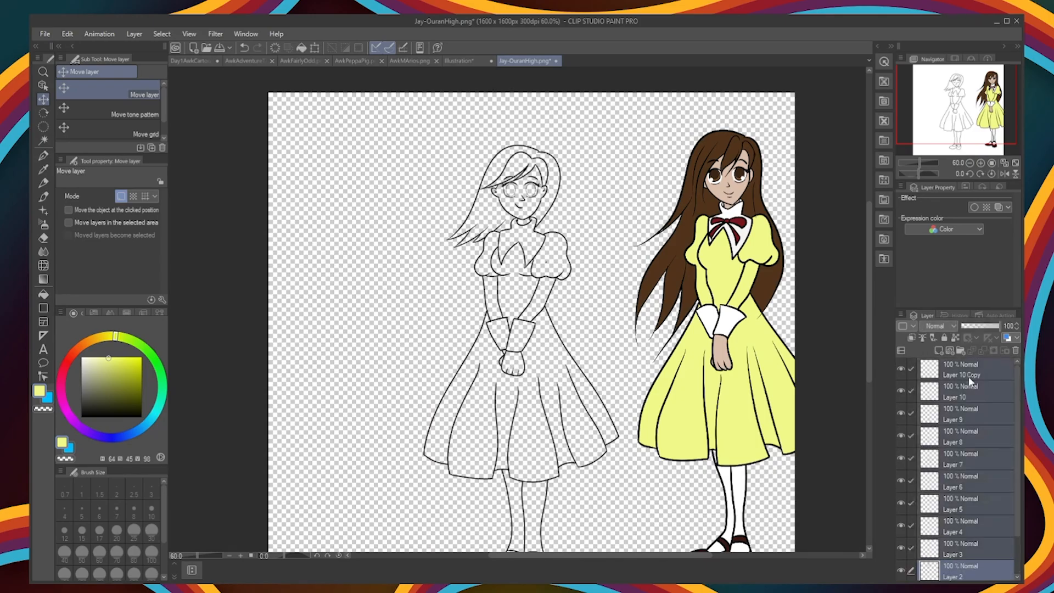
{"action": "key", "text": "g"}
{"action": "left_click", "coordinate": [491, 266]}
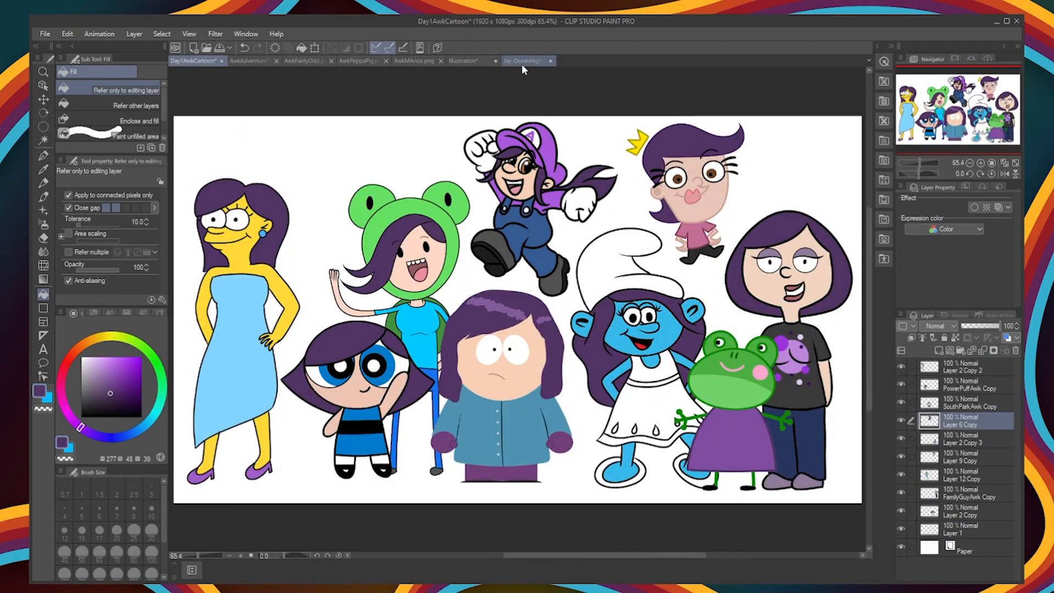
Step: Fill the hair sections with dark purple
{"action": "left_click", "coordinate": [523, 62]}
{"action": "left_click", "coordinate": [508, 151]}
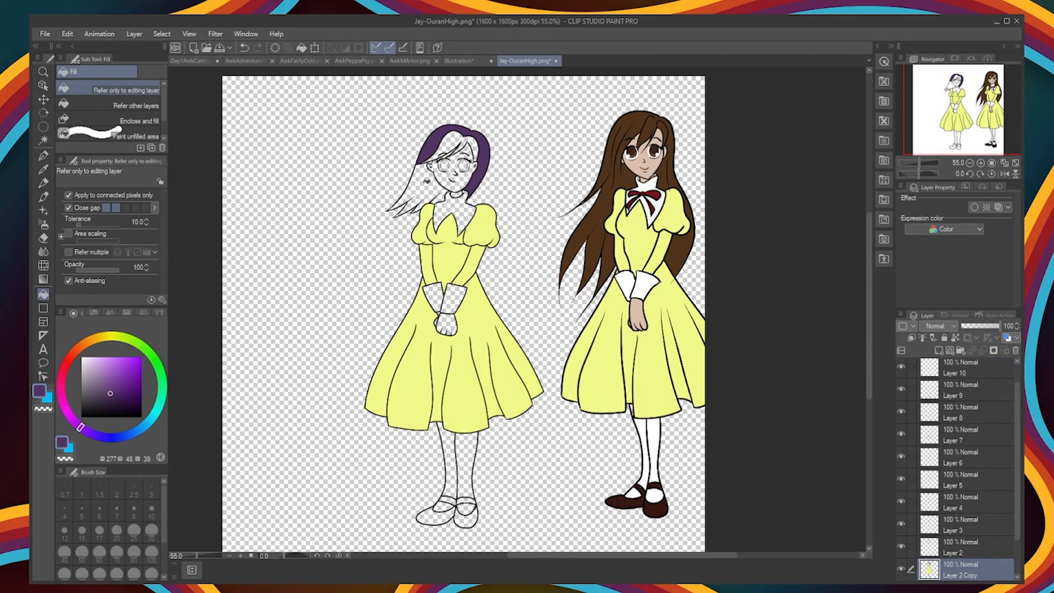
{"action": "left_click", "coordinate": [437, 179]}
Step: Fill both cuffs and the pointed collar with white
{"action": "left_click", "coordinate": [429, 331]}
{"action": "left_click", "coordinate": [453, 333]}
{"action": "left_click", "coordinate": [452, 237]}
Step: Sample the reference figure's skin tone, lighten it and fill the face and hands with it
{"action": "left_click", "coordinate": [653, 348], "text": "alt"}
{"action": "left_click", "coordinate": [96, 361]}
{"action": "left_click", "coordinate": [78, 348]}
{"action": "left_click", "coordinate": [91, 362]}
{"action": "left_click", "coordinate": [443, 202]}
{"action": "left_click", "coordinate": [445, 362]}
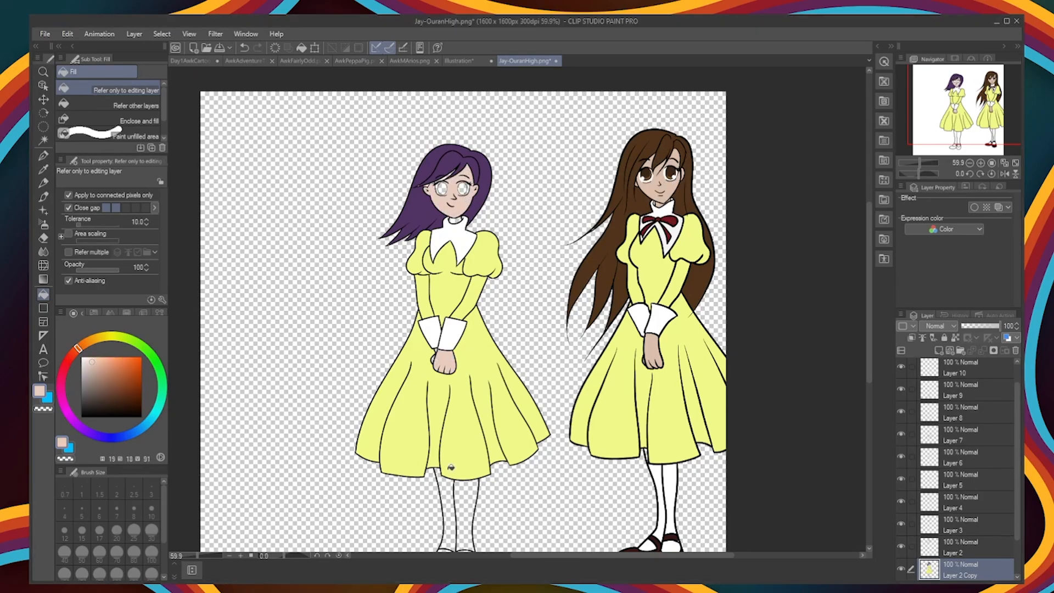
Step: Paint the unfilled gaps around the face in the skin tone and fill the neck with it
{"action": "scroll", "coordinate": [445, 341], "scroll_direction": "up", "scroll_amount": 8}
{"action": "key", "text": "p"}
{"action": "left_click_drag", "start_coordinate": [471, 165], "coordinate": [472, 494]}
{"action": "left_click_drag", "start_coordinate": [438, 198], "coordinate": [392, 219]}
{"action": "left_click_drag", "start_coordinate": [507, 141], "coordinate": [446, 195]}
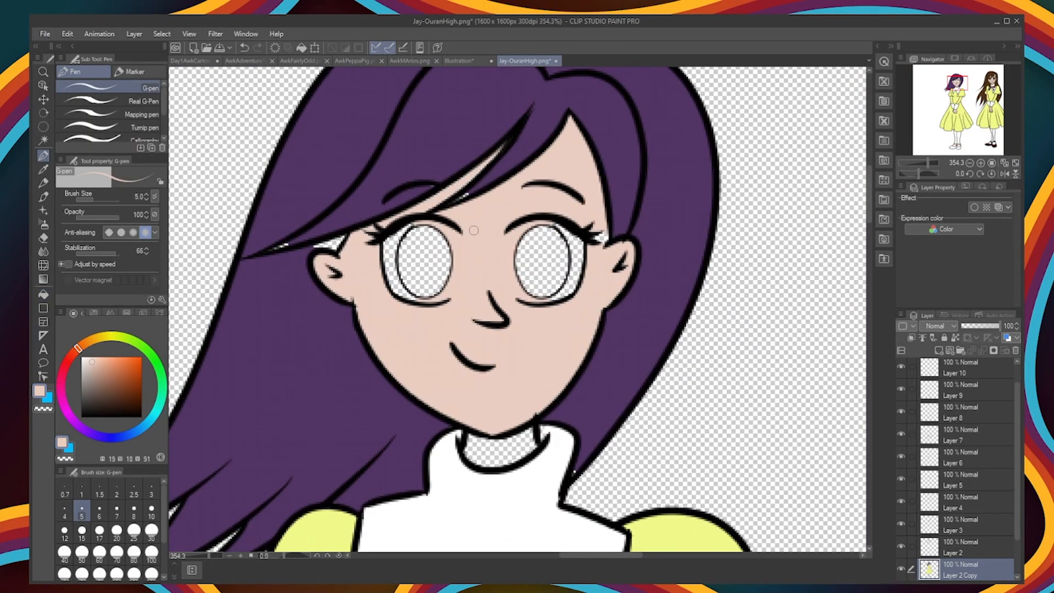
{"action": "key", "text": "g"}
{"action": "left_click", "coordinate": [496, 451]}
Step: Paint the unfilled gaps beside the ear and at the hair tips in the hair's purple
{"action": "left_click", "coordinate": [307, 220], "text": "alt"}
{"action": "key", "text": "p"}
{"action": "left_click_drag", "start_coordinate": [339, 242], "coordinate": [307, 249]}
{"action": "left_click_drag", "start_coordinate": [867, 188], "coordinate": [868, 212]}
{"action": "left_click_drag", "start_coordinate": [599, 556], "coordinate": [572, 555]}
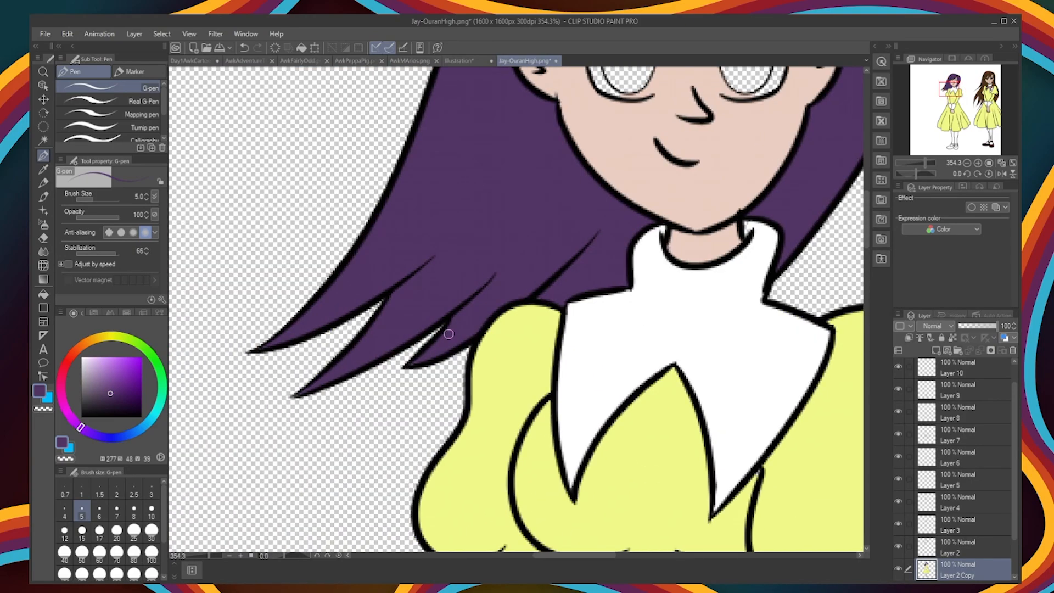
Step: Sample the collar's white and paint over the unfilled gap at the collar's upper edge
{"action": "left_click_drag", "start_coordinate": [604, 556], "coordinate": [626, 556]}
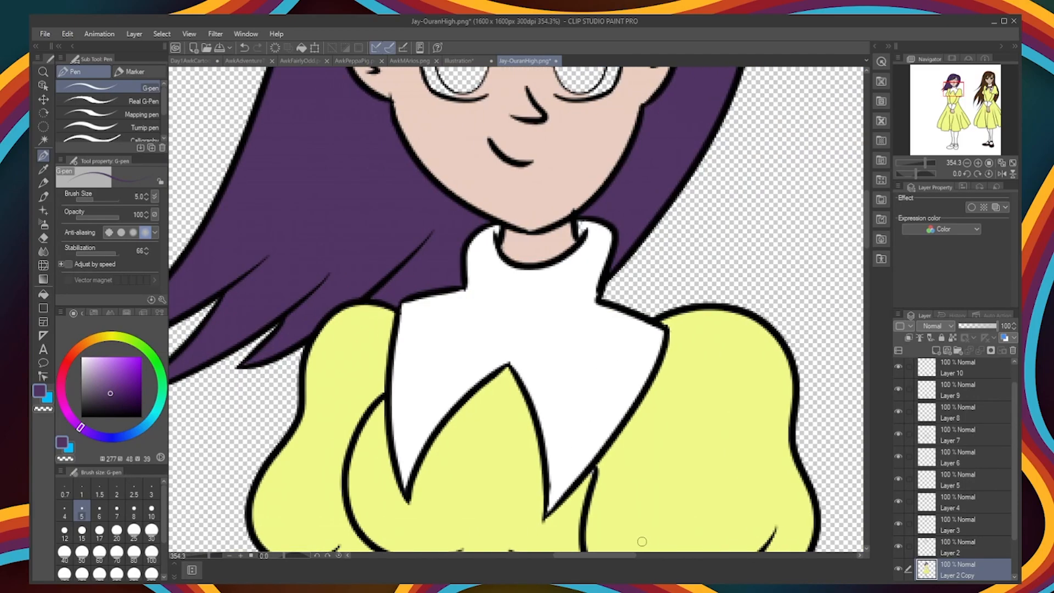
{"action": "left_click", "coordinate": [600, 242], "text": "alt"}
{"action": "left_click_drag", "start_coordinate": [582, 222], "coordinate": [587, 229]}
Step: Paint the whites of both eyes and fill the irises with dark brown
{"action": "scroll", "coordinate": [752, 236], "scroll_direction": "down", "scroll_amount": 4}
{"action": "scroll", "coordinate": [720, 187], "scroll_direction": "up", "scroll_amount": 8}
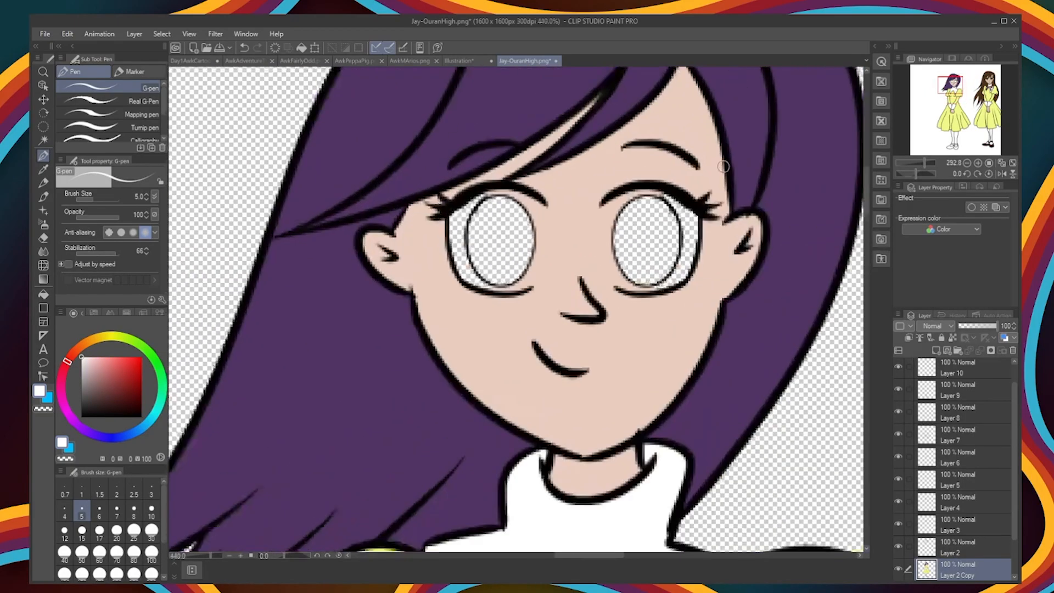
{"action": "mouse_move", "coordinate": [380, 225]}
{"action": "left_mouse_down"}
{"action": "mouse_move", "coordinate": [392, 243]}
{"action": "mouse_move", "coordinate": [362, 384]}
{"action": "mouse_move", "coordinate": [268, 220]}
{"action": "mouse_move", "coordinate": [241, 362]}
{"action": "mouse_move", "coordinate": [321, 392]}
{"action": "mouse_move", "coordinate": [377, 365]}
{"action": "left_mouse_up"}
{"action": "mouse_move", "coordinate": [535, 226]}
{"action": "left_mouse_down"}
{"action": "mouse_move", "coordinate": [604, 215]}
{"action": "mouse_move", "coordinate": [668, 322]}
{"action": "mouse_move", "coordinate": [643, 353]}
{"action": "mouse_move", "coordinate": [661, 291]}
{"action": "left_mouse_up"}
{"action": "mouse_move", "coordinate": [510, 227]}
{"action": "left_mouse_down"}
{"action": "mouse_move", "coordinate": [510, 352]}
{"action": "mouse_move", "coordinate": [543, 384]}
{"action": "mouse_move", "coordinate": [575, 379]}
{"action": "left_mouse_up"}
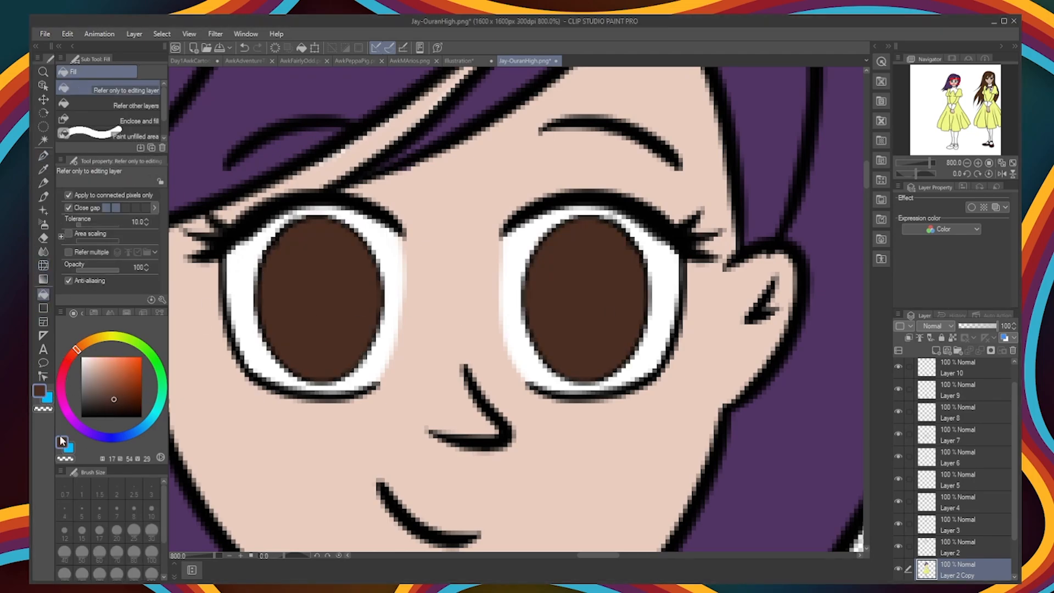
Step: Paint lighter brown shading around the dark centres of both irises
{"action": "key", "text": "p"}
{"action": "left_click_drag", "start_coordinate": [275, 296], "coordinate": [346, 329]}
{"action": "key", "text": "ctrl+z"}
{"action": "mouse_move", "coordinate": [360, 286]}
{"action": "left_mouse_down"}
{"action": "mouse_move", "coordinate": [318, 333]}
{"action": "mouse_move", "coordinate": [273, 289]}
{"action": "mouse_move", "coordinate": [361, 285]}
{"action": "left_mouse_up"}
{"action": "key", "text": "ctrl+z"}
{"action": "mouse_move", "coordinate": [362, 322]}
{"action": "left_mouse_down"}
{"action": "mouse_move", "coordinate": [270, 305]}
{"action": "mouse_move", "coordinate": [354, 334]}
{"action": "left_mouse_up"}
{"action": "left_click_drag", "start_coordinate": [305, 347], "coordinate": [268, 273]}
{"action": "mouse_move", "coordinate": [542, 308]}
{"action": "left_mouse_down"}
{"action": "mouse_move", "coordinate": [629, 321]}
{"action": "mouse_move", "coordinate": [630, 274]}
{"action": "left_mouse_up"}
{"action": "mouse_move", "coordinate": [631, 272]}
{"action": "left_mouse_down"}
{"action": "mouse_move", "coordinate": [551, 330]}
{"action": "mouse_move", "coordinate": [538, 283]}
{"action": "left_mouse_up"}
{"action": "left_click_drag", "start_coordinate": [624, 304], "coordinate": [624, 266]}
{"action": "left_click_drag", "start_coordinate": [274, 302], "coordinate": [271, 270]}
Step: Add a new layer and paint a small white highlight in each eye
{"action": "left_click", "coordinate": [529, 373], "text": "alt"}
{"action": "key", "text": "ctrl+shift+n"}
{"action": "left_click_drag", "start_coordinate": [625, 329], "coordinate": [629, 334]}
{"action": "left_click_drag", "start_coordinate": [276, 332], "coordinate": [279, 337]}
{"action": "scroll", "coordinate": [757, 438], "scroll_direction": "down", "scroll_amount": 10}
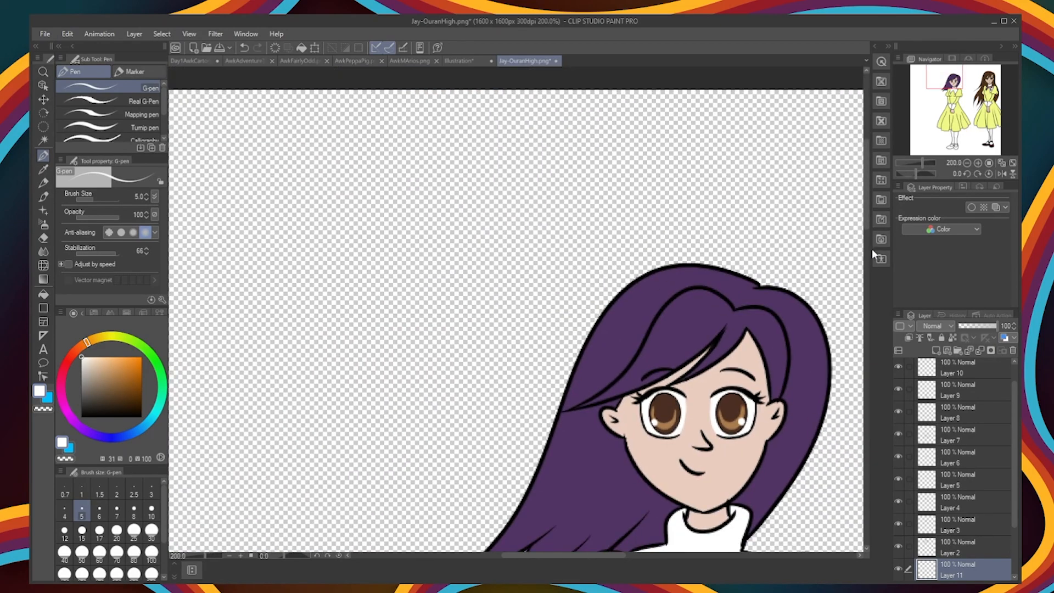
Step: Add another layer, choose a dark colour and paint strokes into both irises
{"action": "scroll", "coordinate": [769, 455], "scroll_direction": "up", "scroll_amount": 10}
{"action": "left_click", "coordinate": [613, 299], "text": "alt"}
{"action": "left_click", "coordinate": [117, 402]}
{"action": "left_click", "coordinate": [935, 350]}
{"action": "key", "text": "ctrl+z"}
{"action": "mouse_move", "coordinate": [452, 285]}
{"action": "left_mouse_down"}
{"action": "mouse_move", "coordinate": [437, 324]}
{"action": "mouse_move", "coordinate": [457, 313]}
{"action": "mouse_move", "coordinate": [437, 301]}
{"action": "left_mouse_up"}
{"action": "mouse_move", "coordinate": [642, 292]}
{"action": "left_mouse_down"}
{"action": "mouse_move", "coordinate": [596, 292]}
{"action": "mouse_move", "coordinate": [623, 282]}
{"action": "left_mouse_up"}
Step: Fill the shoes with dark brown and the stockings with white
{"action": "scroll", "coordinate": [759, 449], "scroll_direction": "down", "scroll_amount": 10}
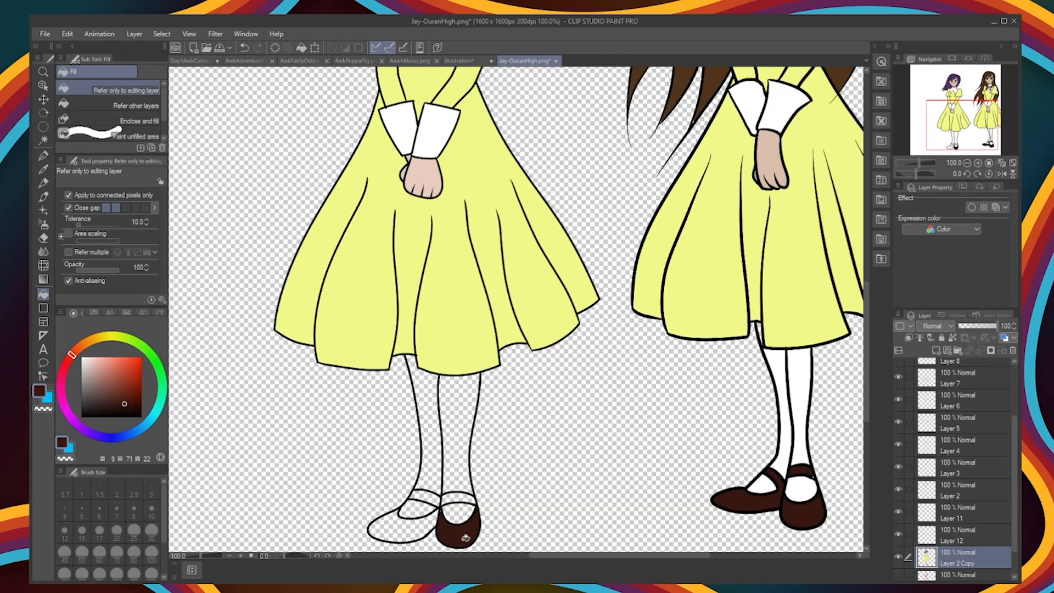
{"action": "left_click", "coordinate": [454, 509]}
{"action": "left_click", "coordinate": [458, 434]}
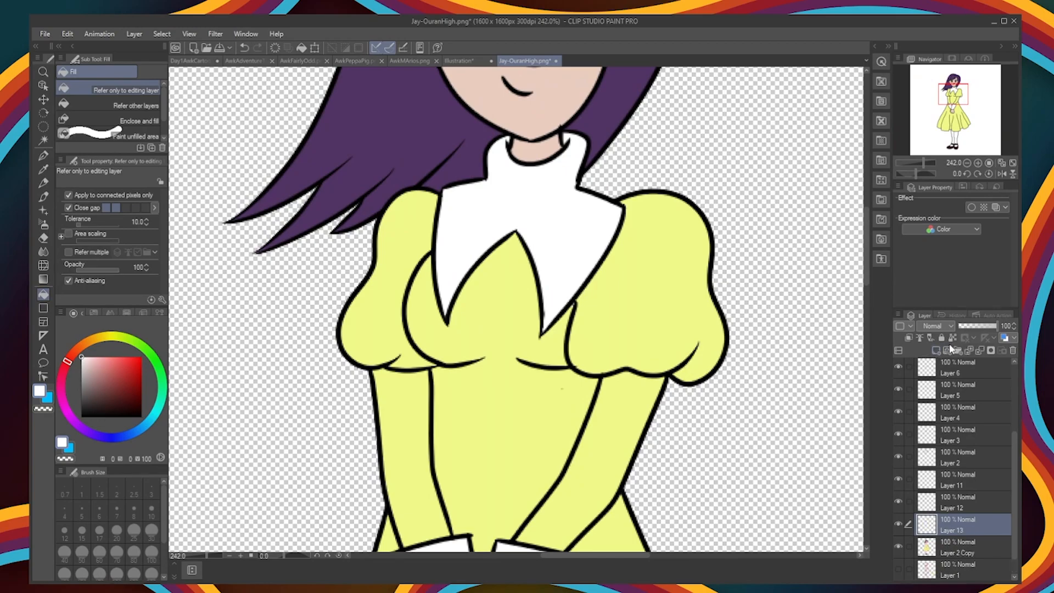
Step: Ink the round knot of the bow at the collar in black on Layer 13
{"action": "key", "text": "p"}
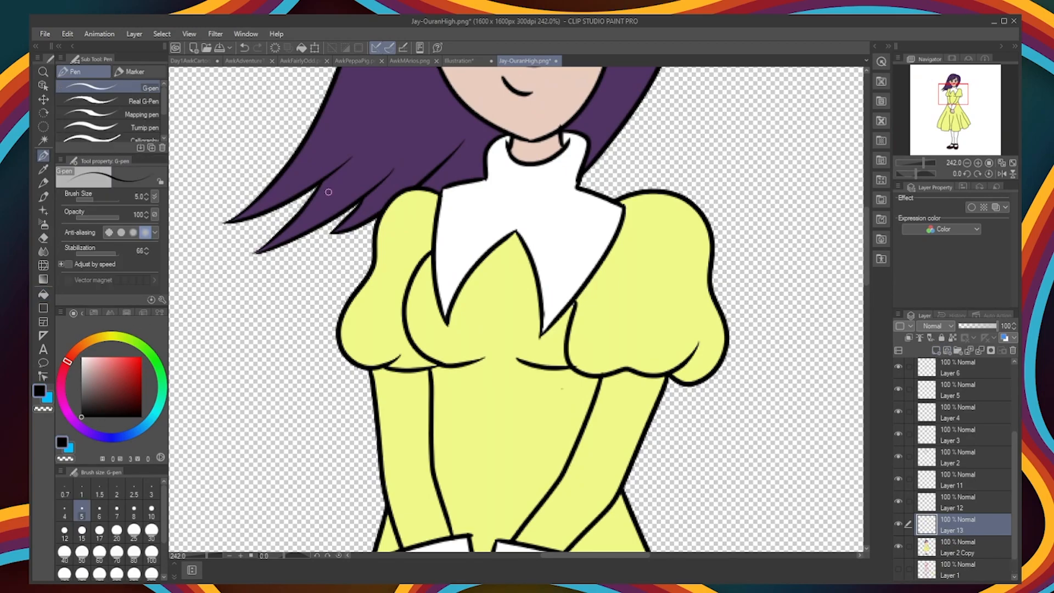
{"action": "key", "text": "ctrl+z"}
{"action": "left_click_drag", "start_coordinate": [521, 203], "coordinate": [514, 196]}
{"action": "left_click_drag", "start_coordinate": [512, 187], "coordinate": [545, 191]}
{"action": "mouse_move", "coordinate": [508, 195]}
{"action": "left_mouse_down"}
{"action": "mouse_move", "coordinate": [452, 247]}
{"action": "mouse_move", "coordinate": [458, 281]}
{"action": "left_mouse_up"}
{"action": "key", "text": "ctrl+z"}
{"action": "left_click_drag", "start_coordinate": [450, 261], "coordinate": [457, 283]}
{"action": "key", "text": "ctrl+z"}
{"action": "key", "text": "ctrl+z"}
{"action": "key", "text": "ctrl+z"}
{"action": "key", "text": "ctrl+z"}
Step: Ink the two ribbon tails hanging from the bow's knot across the collar points
{"action": "left_click_drag", "start_coordinate": [540, 204], "coordinate": [560, 260]}
{"action": "left_click_drag", "start_coordinate": [510, 199], "coordinate": [456, 253]}
{"action": "left_click_drag", "start_coordinate": [510, 203], "coordinate": [460, 269]}
{"action": "left_click_drag", "start_coordinate": [456, 250], "coordinate": [460, 270]}
{"action": "left_click_drag", "start_coordinate": [560, 261], "coordinate": [548, 275]}
{"action": "left_click_drag", "start_coordinate": [538, 204], "coordinate": [547, 275]}
Step: Ink the bow's two side loops and choose a dark red as the fill colour
{"action": "left_click_drag", "start_coordinate": [512, 189], "coordinate": [471, 200]}
{"action": "left_click_drag", "start_coordinate": [512, 191], "coordinate": [466, 203]}
{"action": "left_click_drag", "start_coordinate": [544, 190], "coordinate": [579, 215]}
{"action": "left_click_drag", "start_coordinate": [544, 188], "coordinate": [586, 215]}
{"action": "key", "text": "e"}
{"action": "left_click", "coordinate": [131, 385]}
{"action": "key", "text": "g"}
{"action": "left_click", "coordinate": [525, 192]}
{"action": "key", "text": "ctrl+z"}
{"action": "key", "text": "ctrl+z"}
{"action": "key", "text": "ctrl+z"}
Step: Duplicate the bow's line layer, return to Layer 13 and fill the bow's knot, loops and tails with dark red
{"action": "key", "text": "ctrl+c"}
{"action": "key", "text": "ctrl+v"}
{"action": "left_click", "coordinate": [948, 545]}
{"action": "left_click", "coordinate": [552, 248]}
{"action": "left_click", "coordinate": [527, 187]}
{"action": "left_click", "coordinate": [487, 198]}
{"action": "left_click", "coordinate": [464, 205]}
{"action": "left_click", "coordinate": [468, 240]}
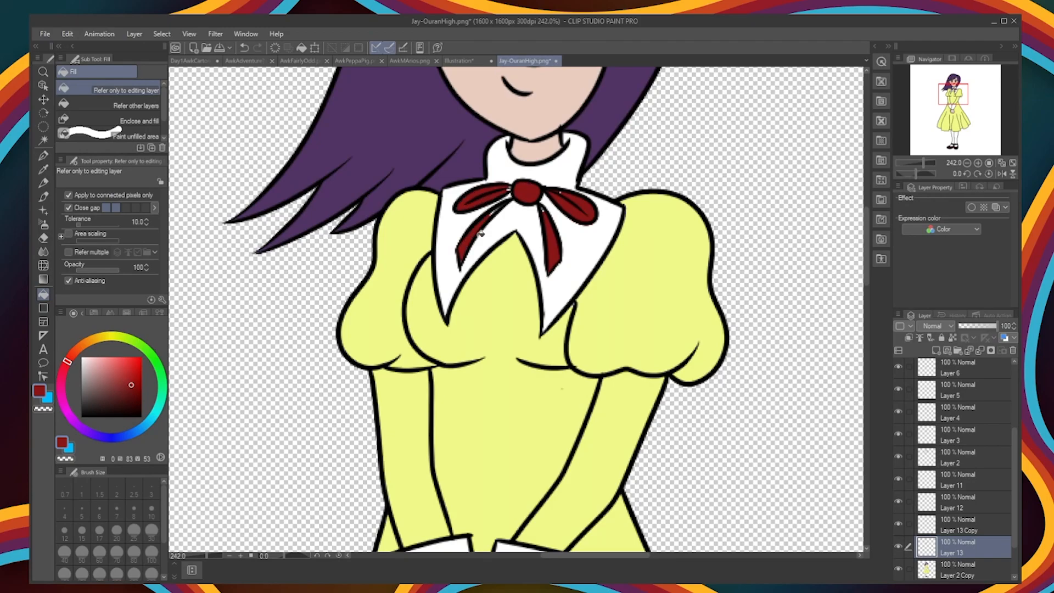
Step: Paint the remaining gaps in the bow's tail and loop in dark red
{"action": "key", "text": "p"}
{"action": "left_click_drag", "start_coordinate": [488, 217], "coordinate": [482, 223]}
{"action": "left_click_drag", "start_coordinate": [510, 188], "coordinate": [502, 196]}
Step: Paste the finished anime character into the Day1AwkCartoon group picture among the other cartoon figures
{"action": "scroll", "coordinate": [727, 378], "scroll_direction": "down", "scroll_amount": 6}
{"action": "scroll", "coordinate": [728, 378], "scroll_direction": "down", "scroll_amount": 2}
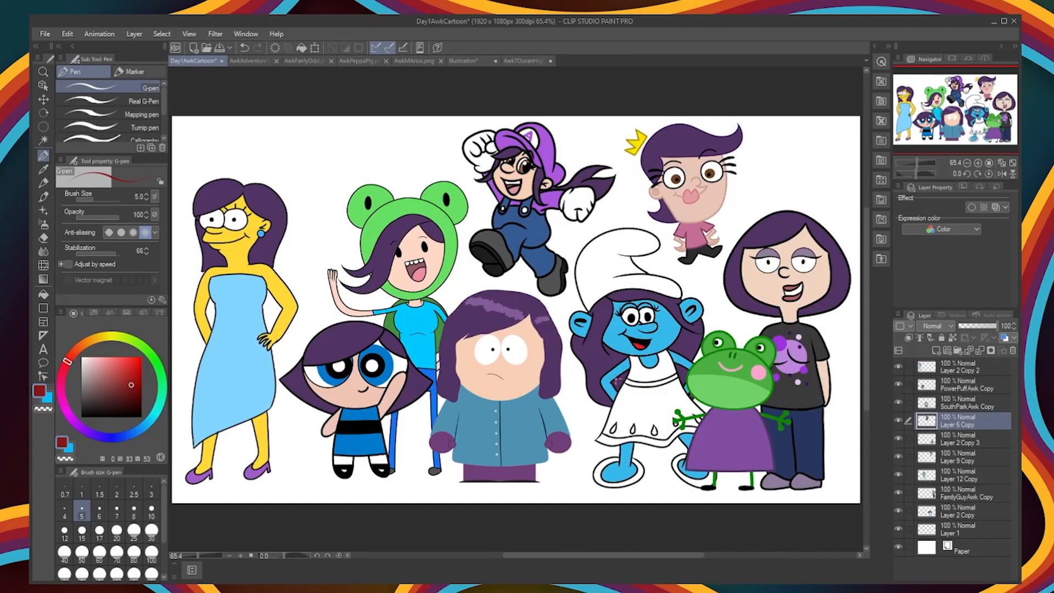
{"action": "key", "text": "ctrl+v"}
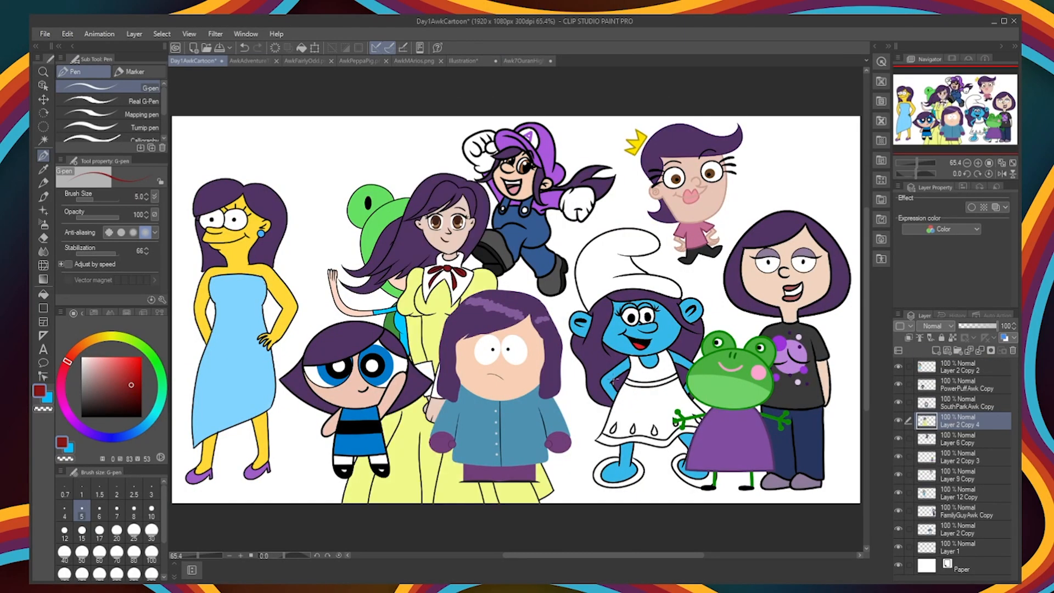
Step: Scale down the pasted anime character and place it between the Simpsons-style woman and the girl in the green frog hood
{"action": "key", "text": "ctrl+t"}
{"action": "left_click_drag", "start_coordinate": [439, 220], "coordinate": [336, 163]}
{"action": "key", "text": "Return"}
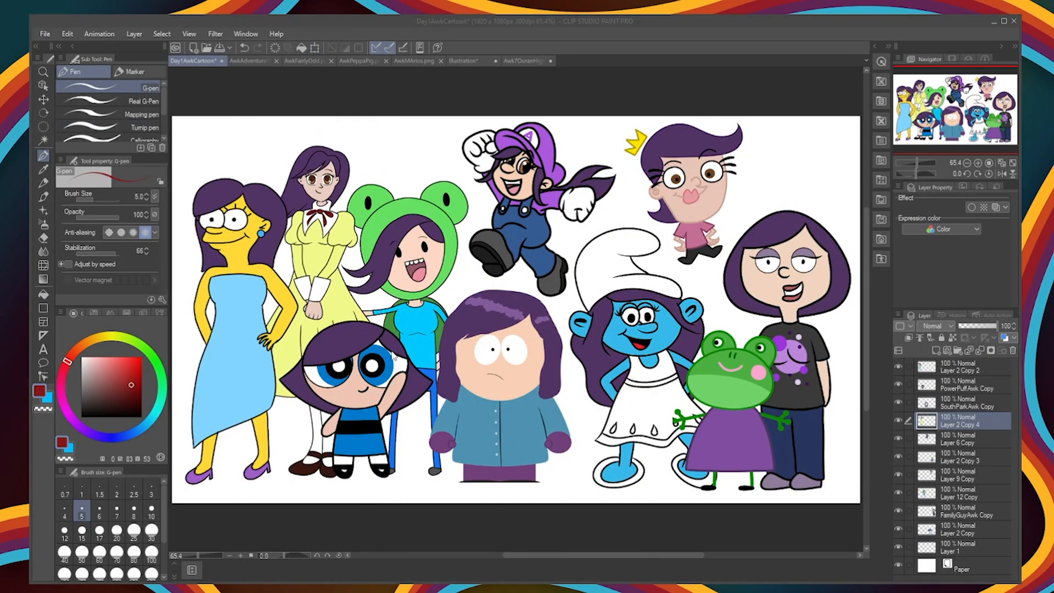